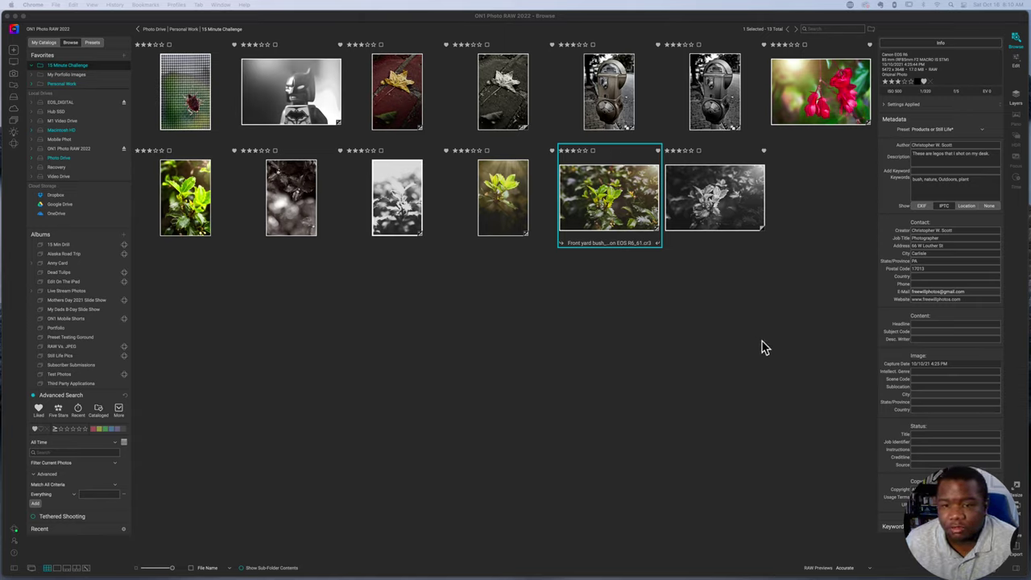
# Open the color landscape-format front yard bush photo for editing and compare its edited look with the original.
pyautogui.click(612, 208)
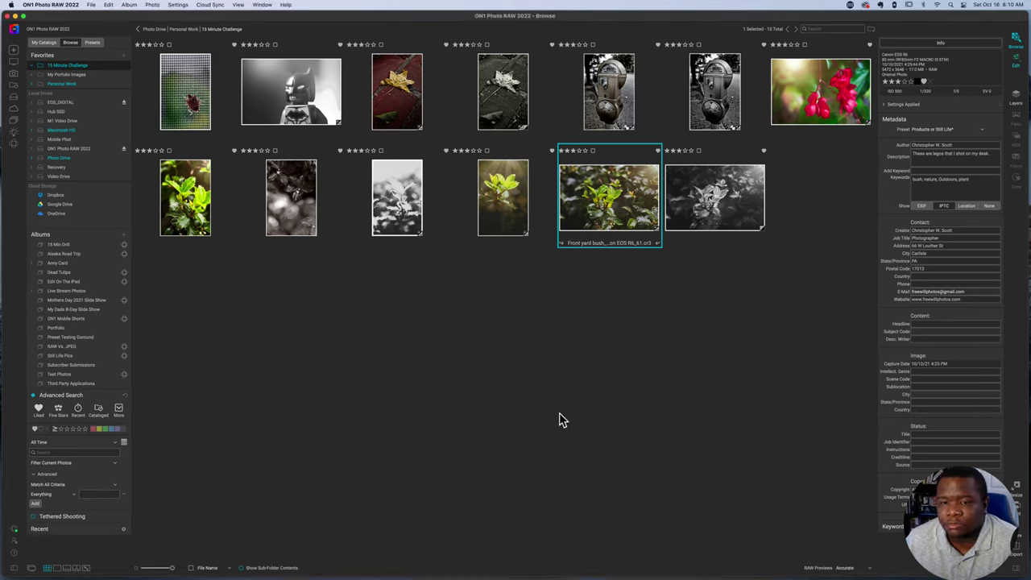
pyautogui.press('Return')
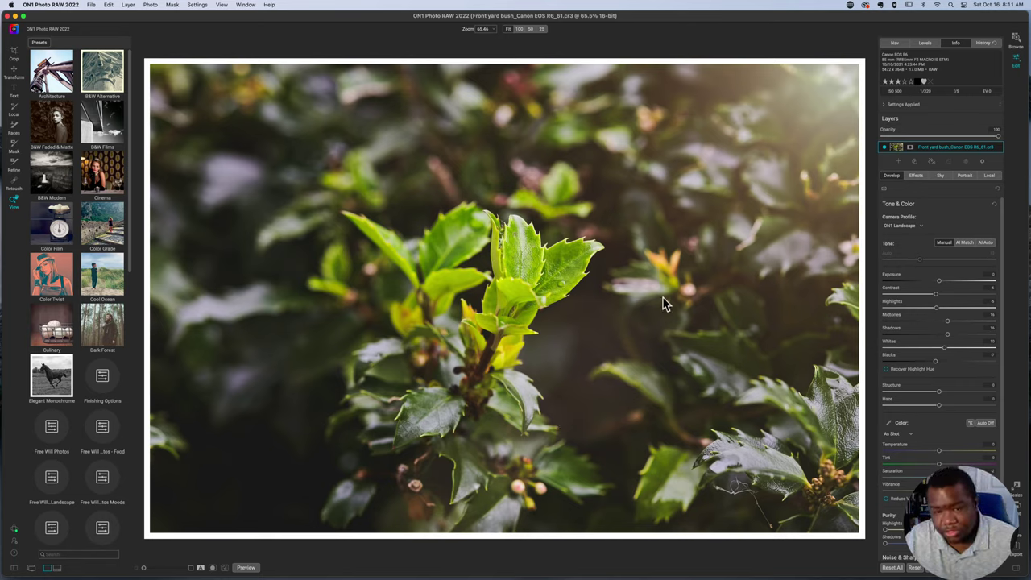
pyautogui.press('\\')
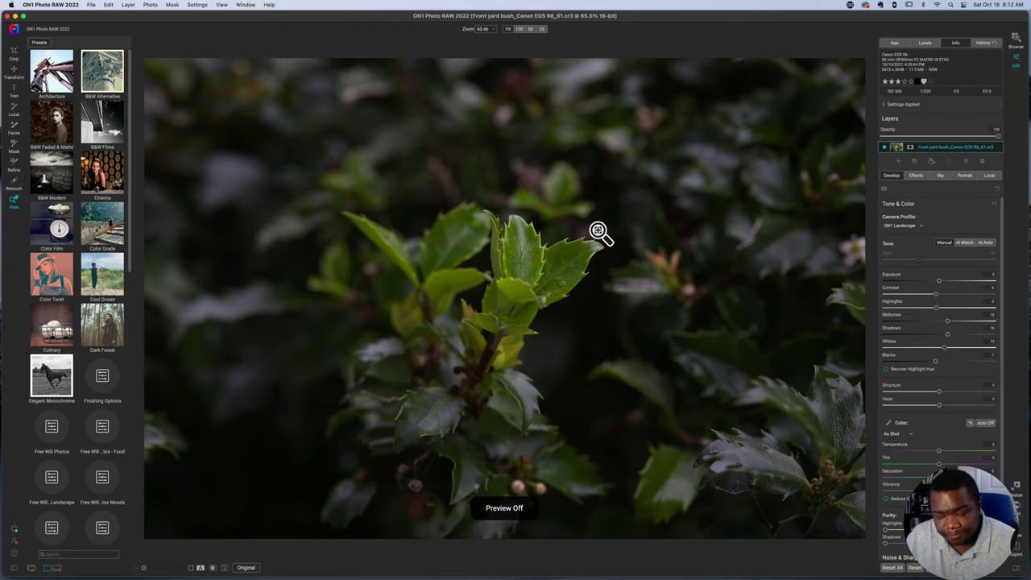
pyautogui.press('\\')
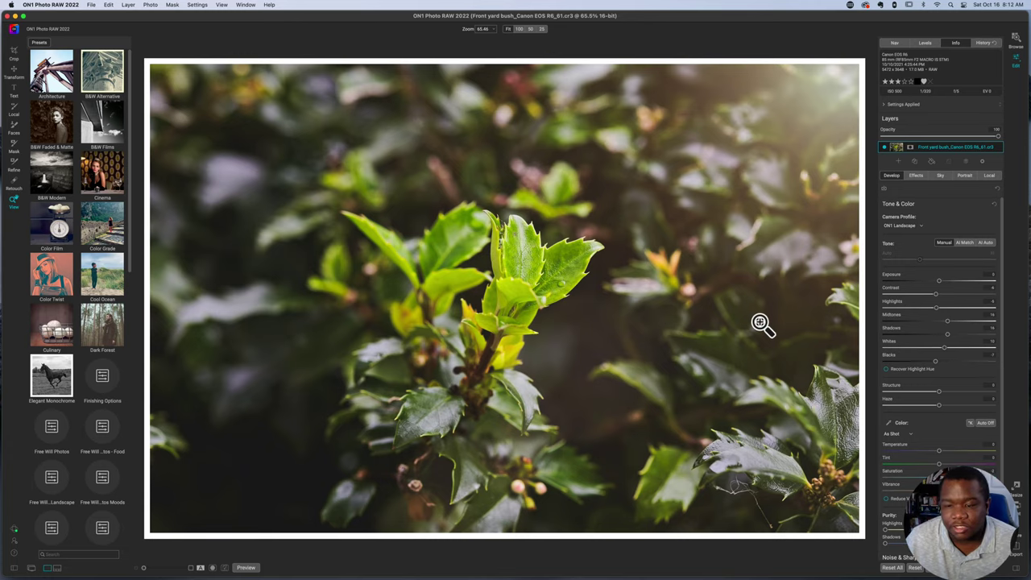
# Turn off the Borders, Sun Flare, Curves and Cannon R6 Basic Color filters, and expand the Cannon R6 Basic Tone settings.
pyautogui.click(918, 177)
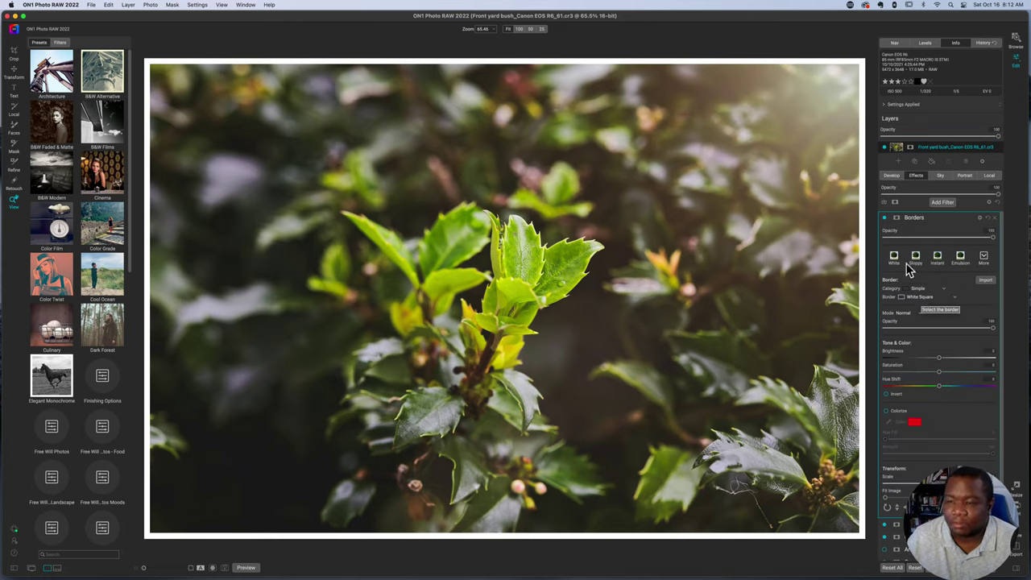
pyautogui.click(885, 217)
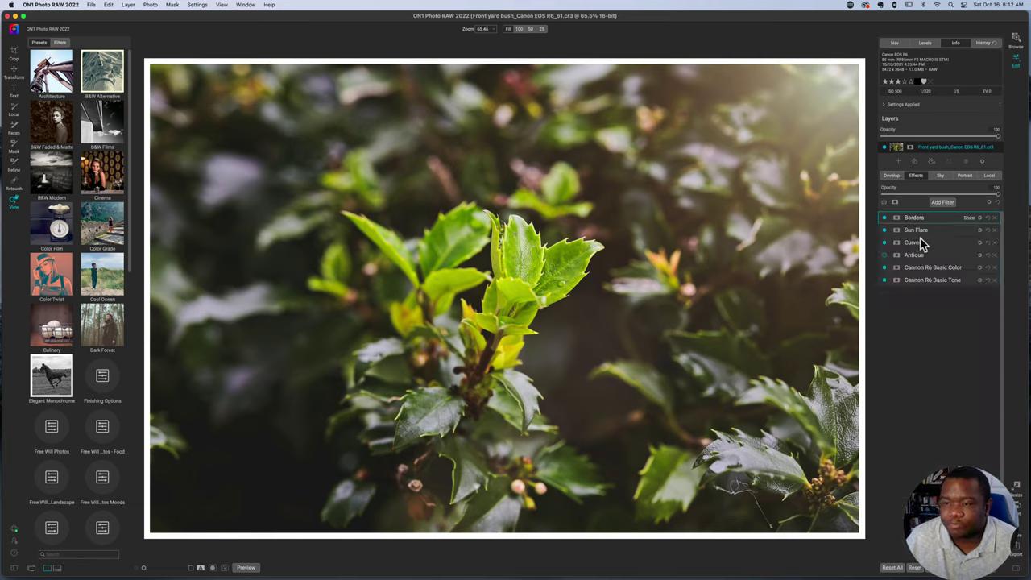
pyautogui.click(885, 217)
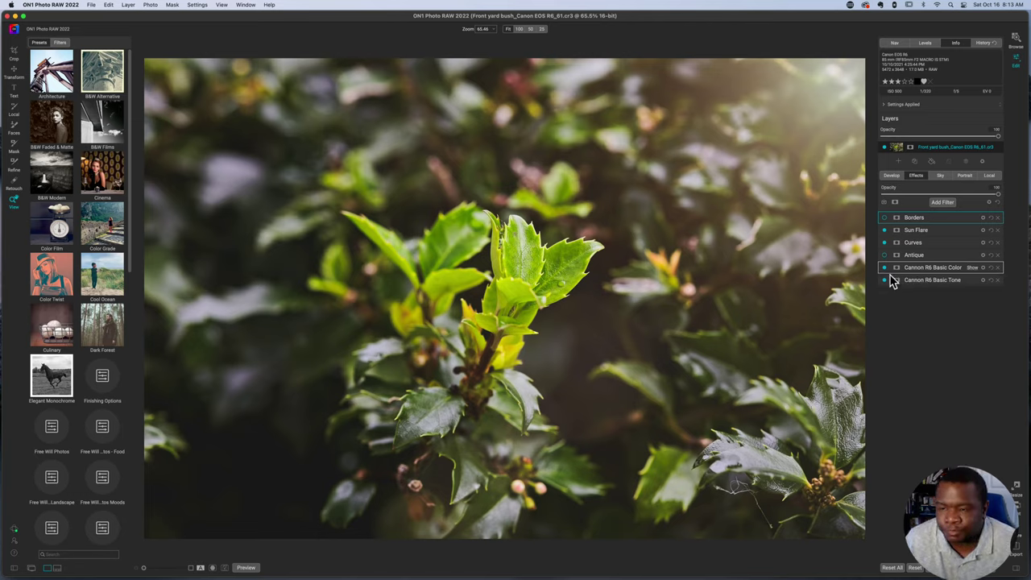
pyautogui.click(914, 274)
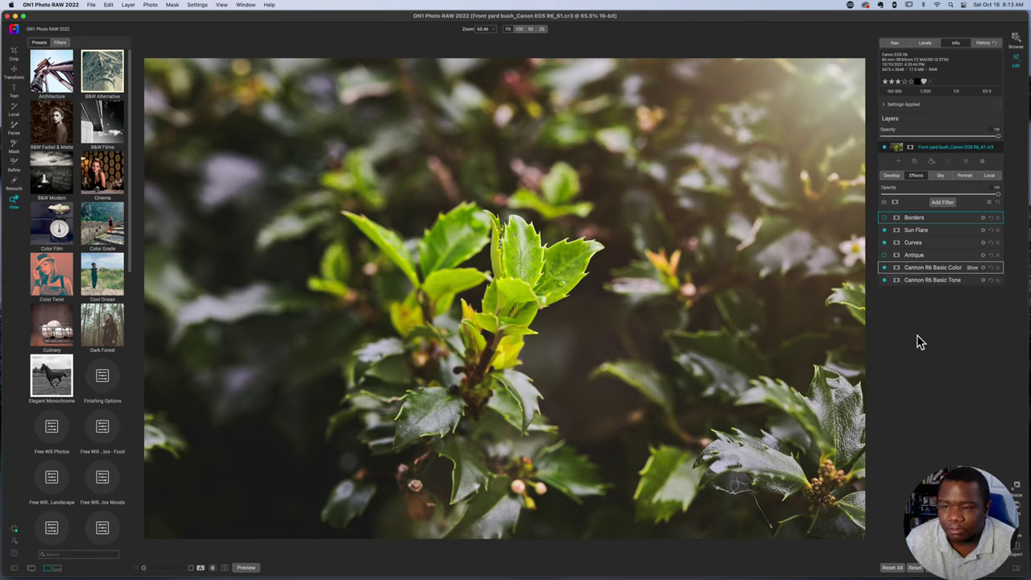
pyautogui.scroll(-1, 897, 360)
pyautogui.click(919, 256)
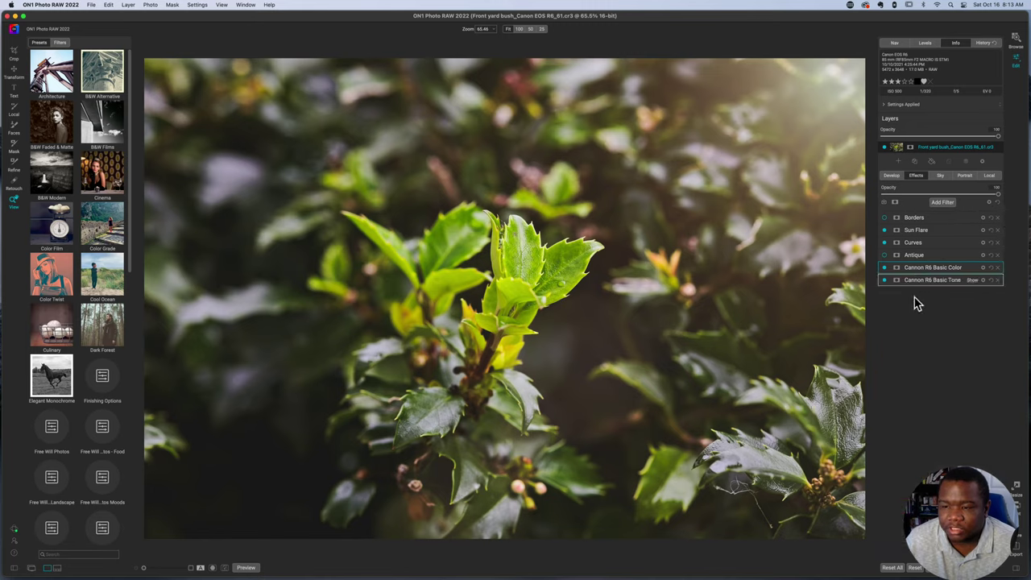
pyautogui.click(926, 280)
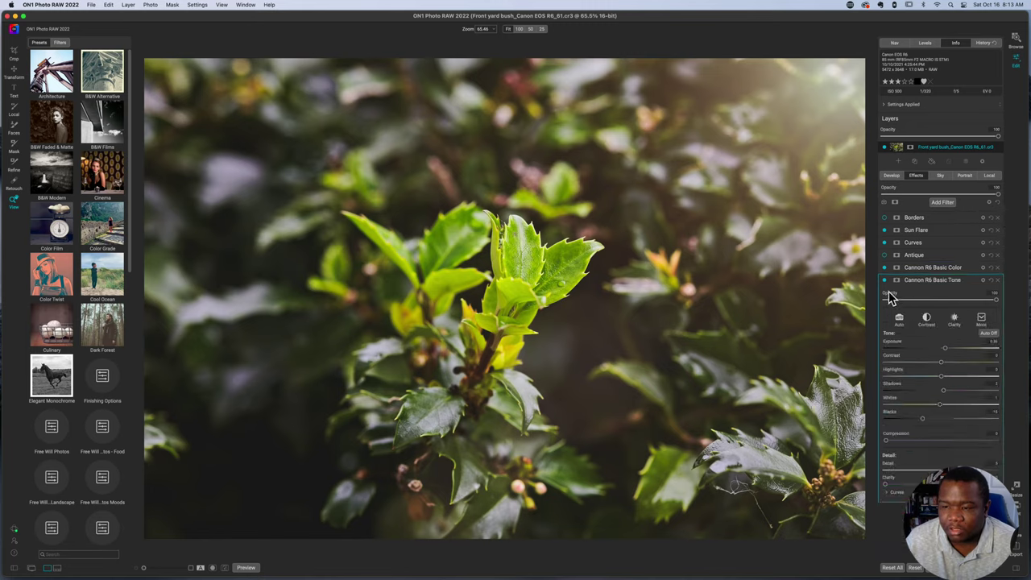
pyautogui.click(885, 242)
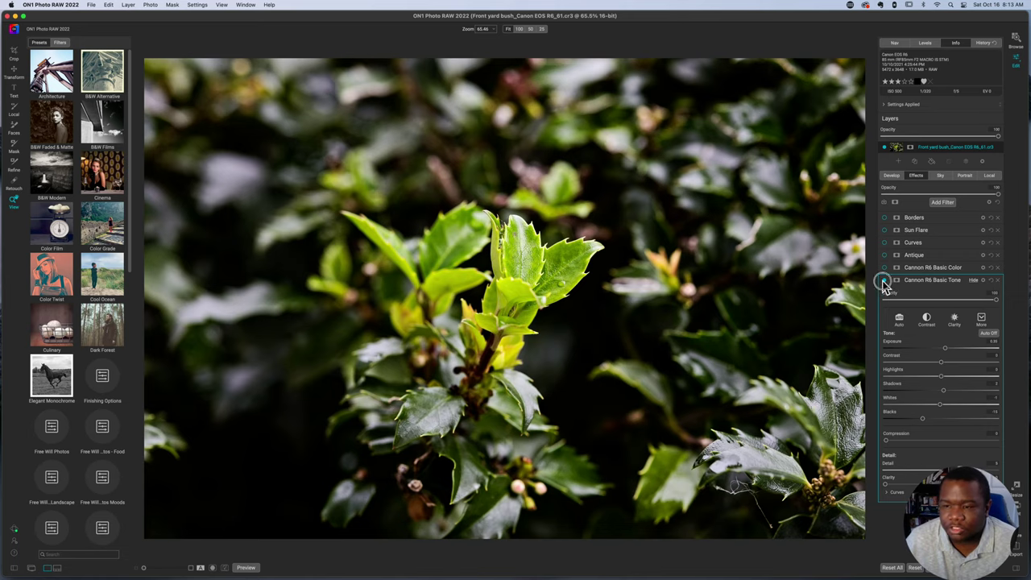
# Compare the photo with the Cannon R6 Basic Tone filter off and on, and collapse its settings.
pyautogui.click(884, 282)
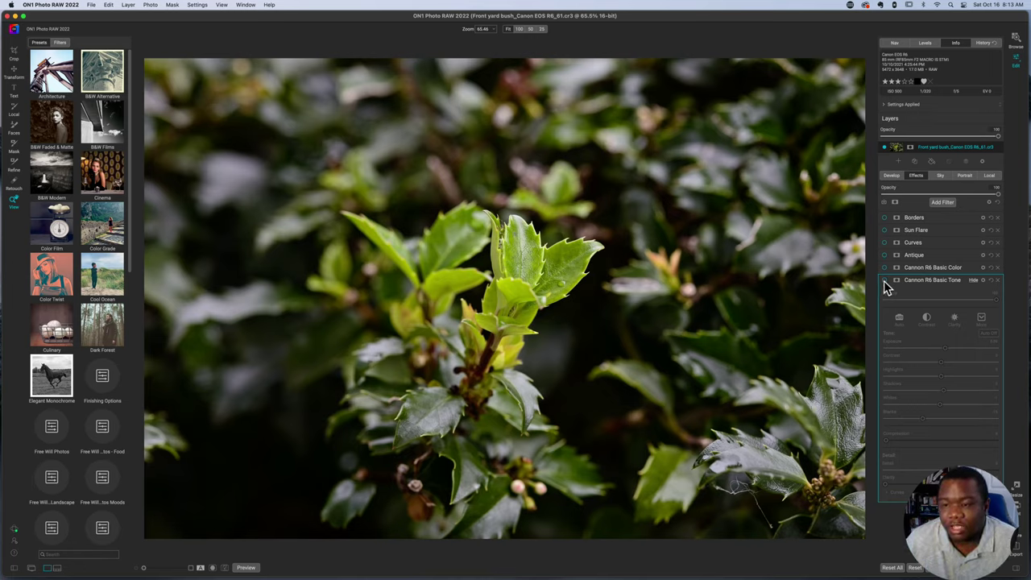
pyautogui.click(884, 281)
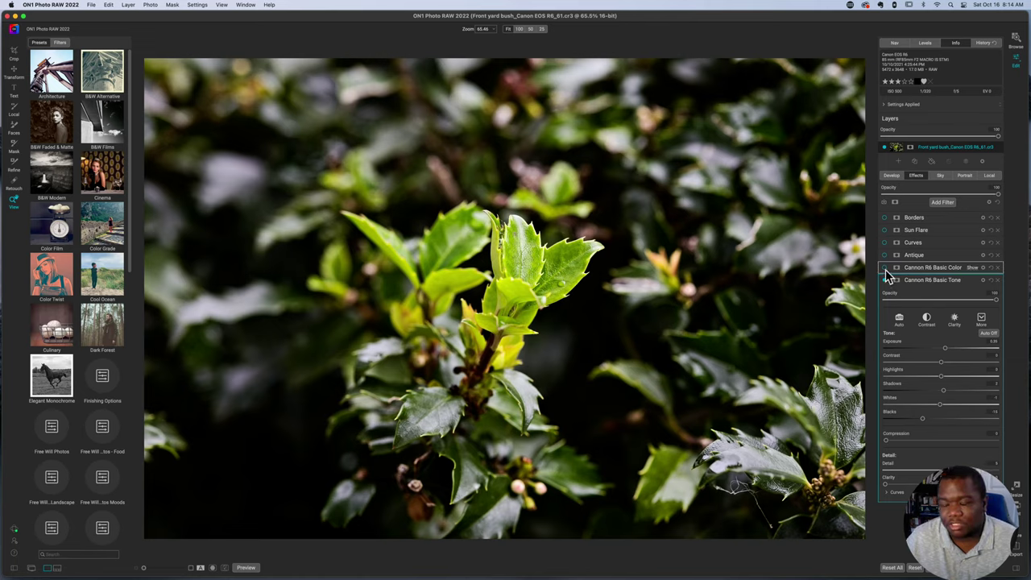
pyautogui.click(935, 282)
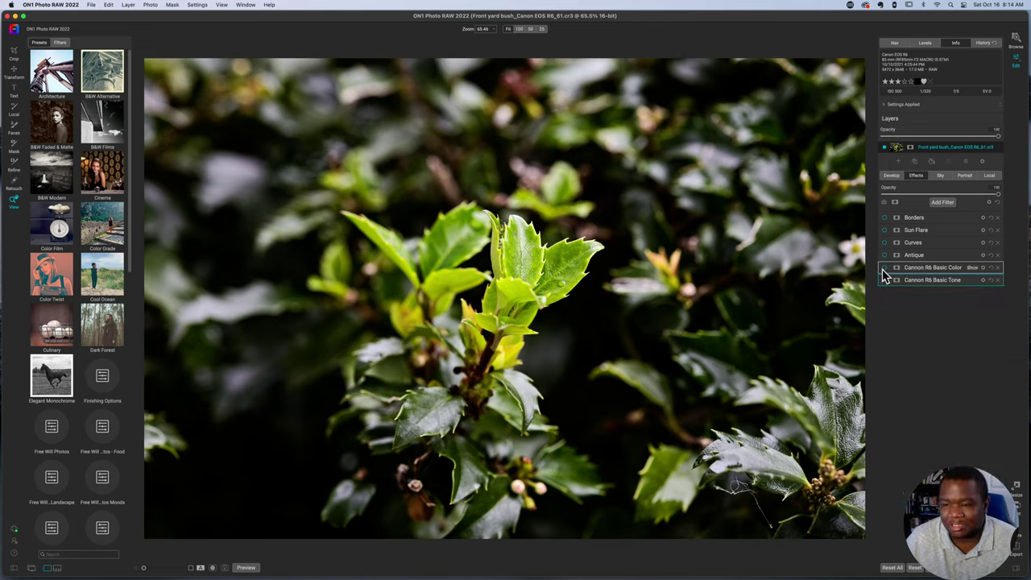
# Turn on the Cannon R6 Basic Color filter and review its color settings, including the orange, yellow and green color ranges.
pyautogui.click(933, 269)
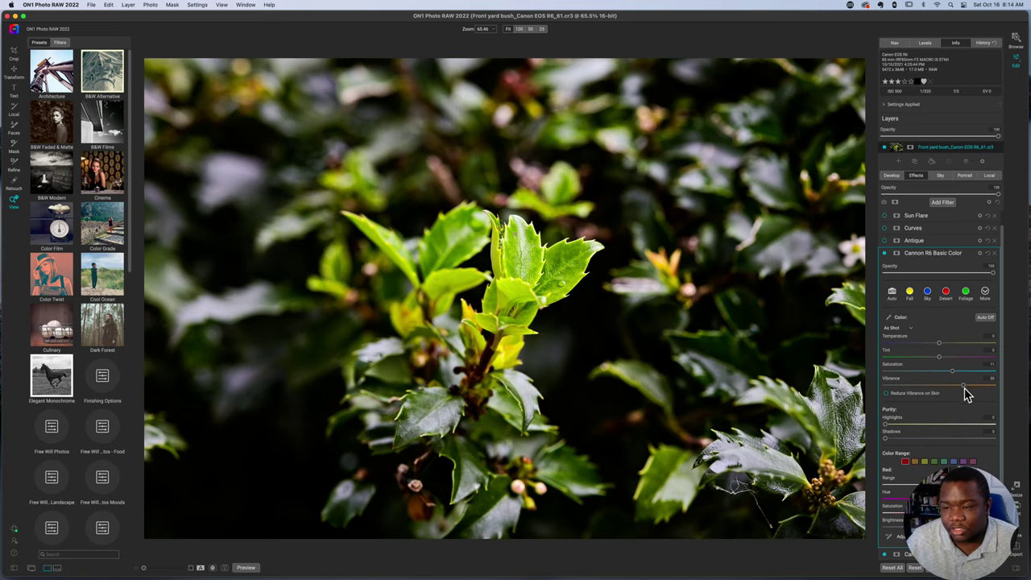
pyautogui.click(892, 177)
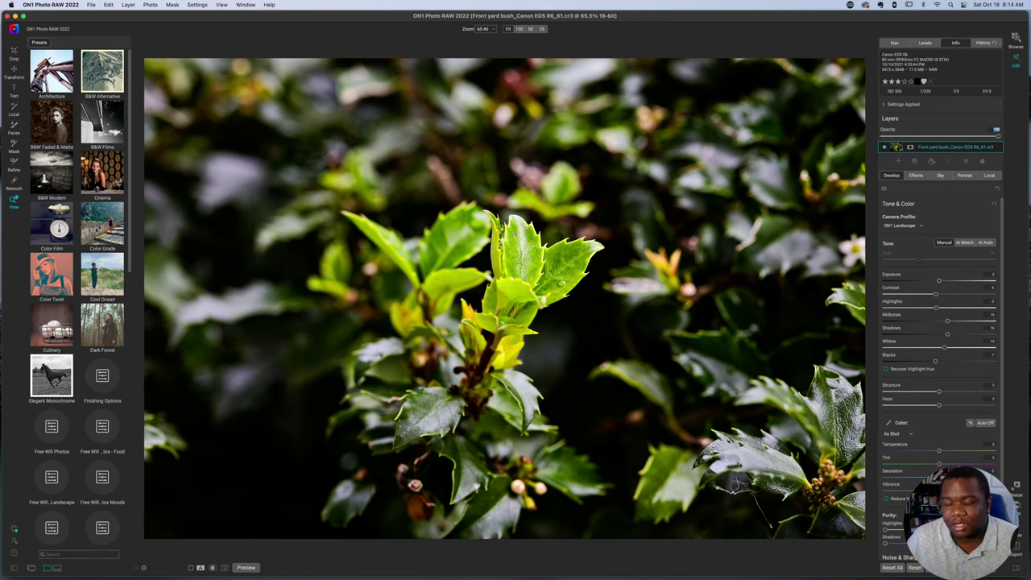
pyautogui.click(919, 177)
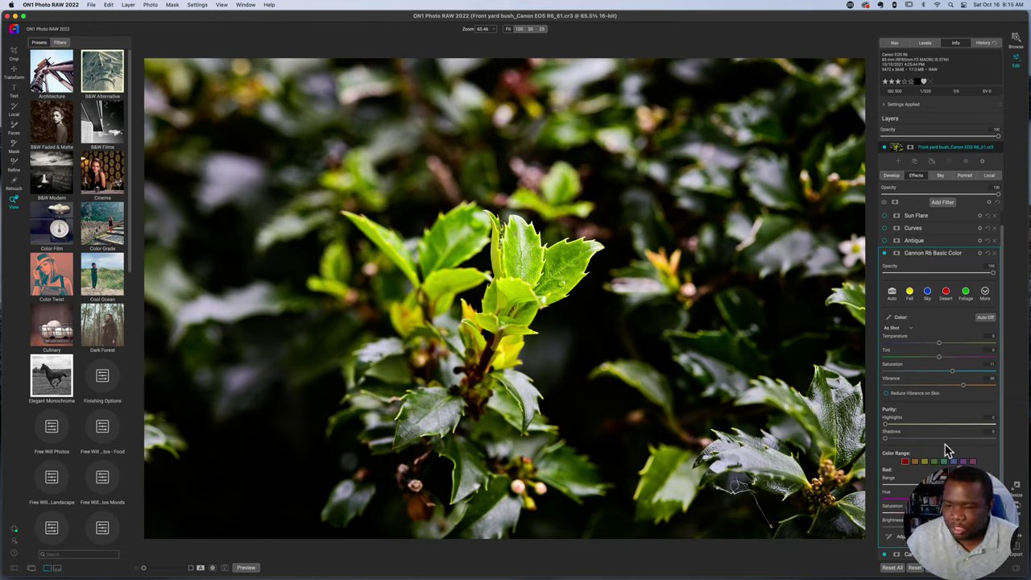
pyautogui.click(917, 462)
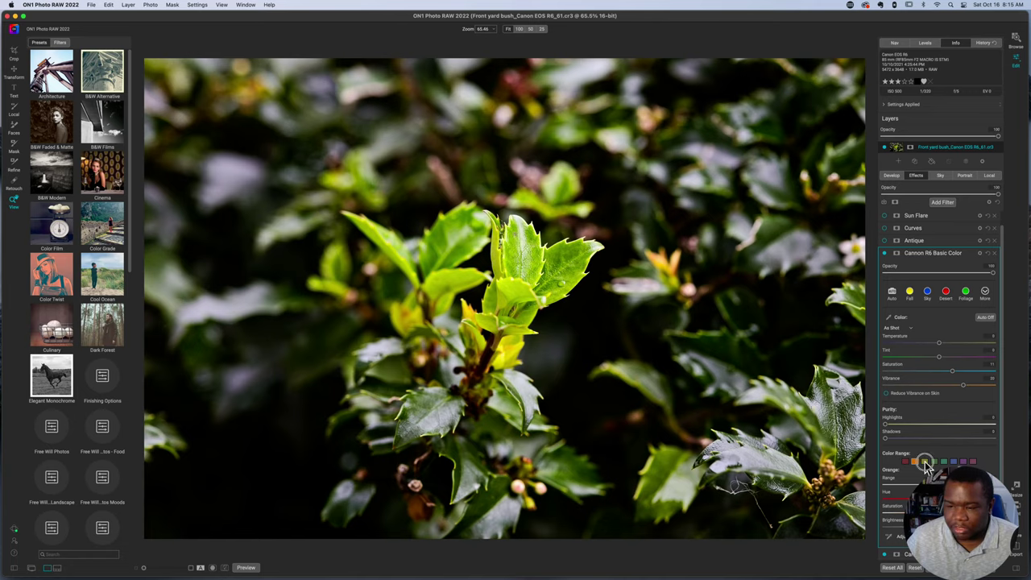
pyautogui.click(925, 463)
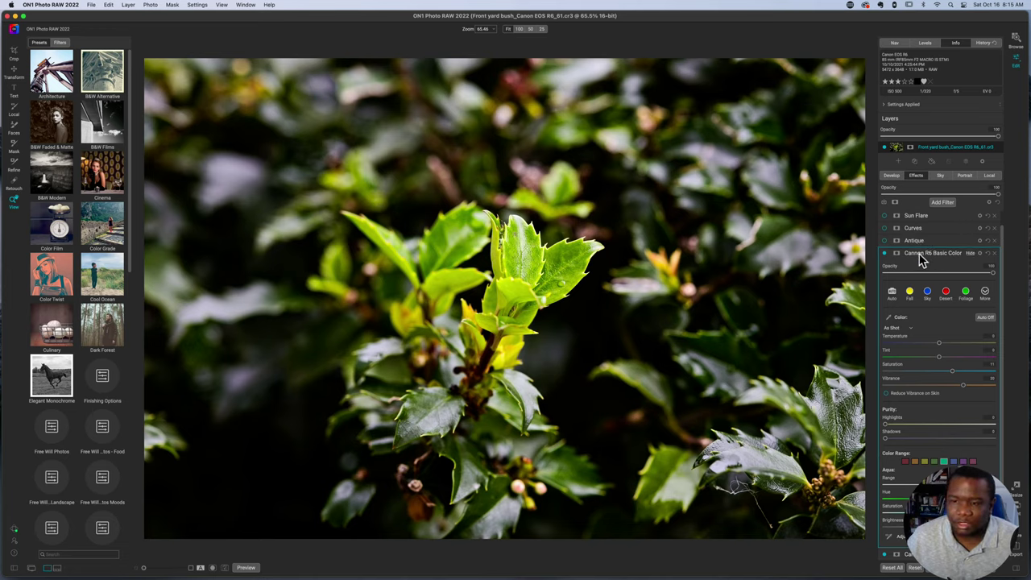
pyautogui.click(934, 461)
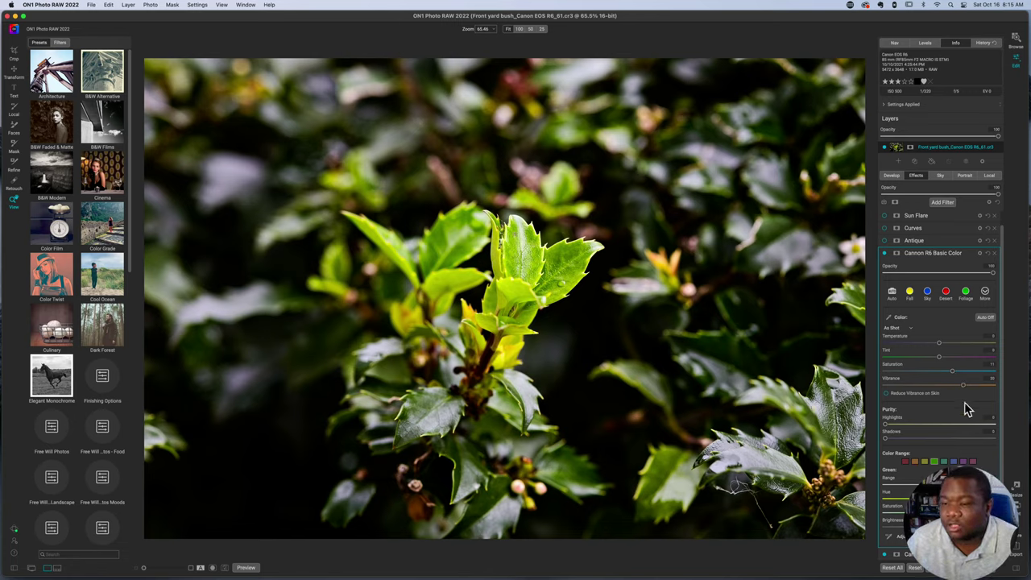
pyautogui.click(935, 255)
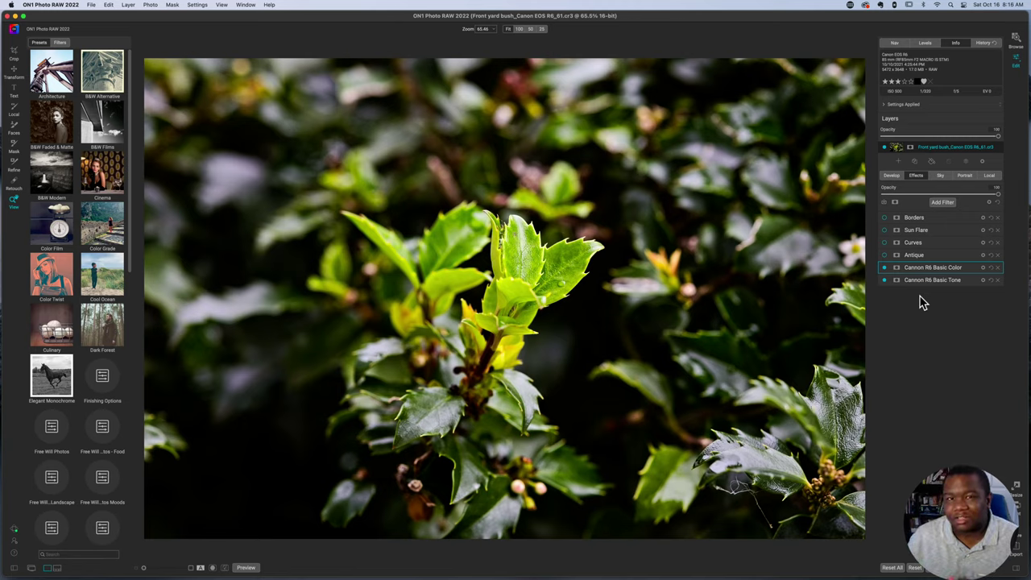
# Try the Antique filter at reduced opacity and at 100, comparing it off and on, and leave it turned off.
pyautogui.click(885, 255)
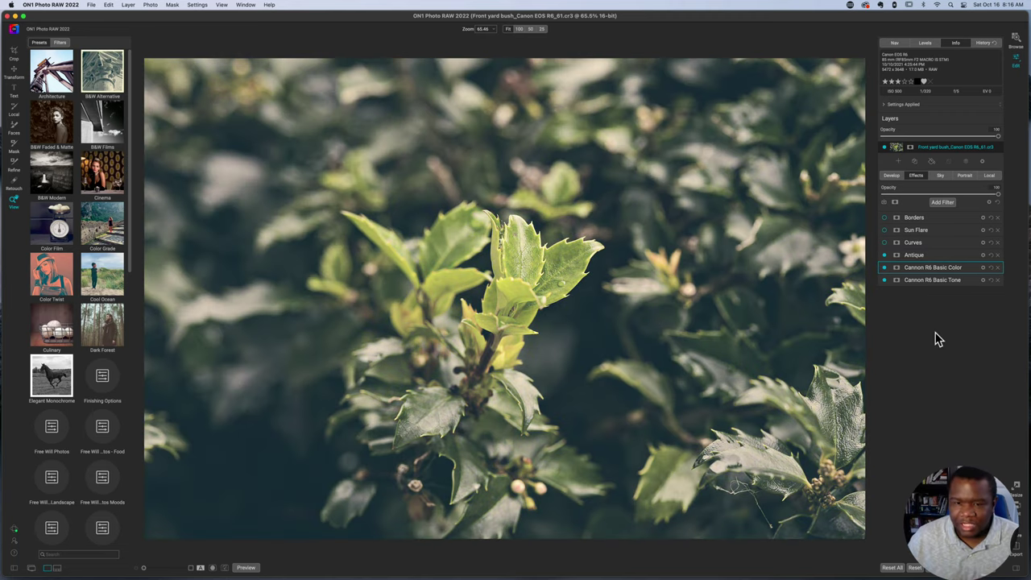
pyautogui.click(931, 256)
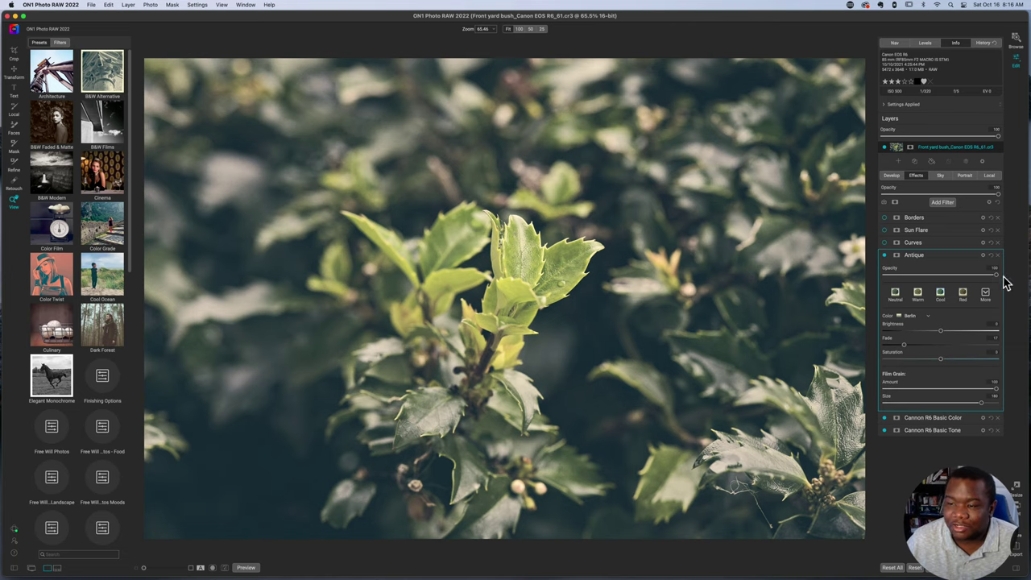
pyautogui.click(975, 277)
pyautogui.moveTo(975, 276); pyautogui.dragTo(949, 286)
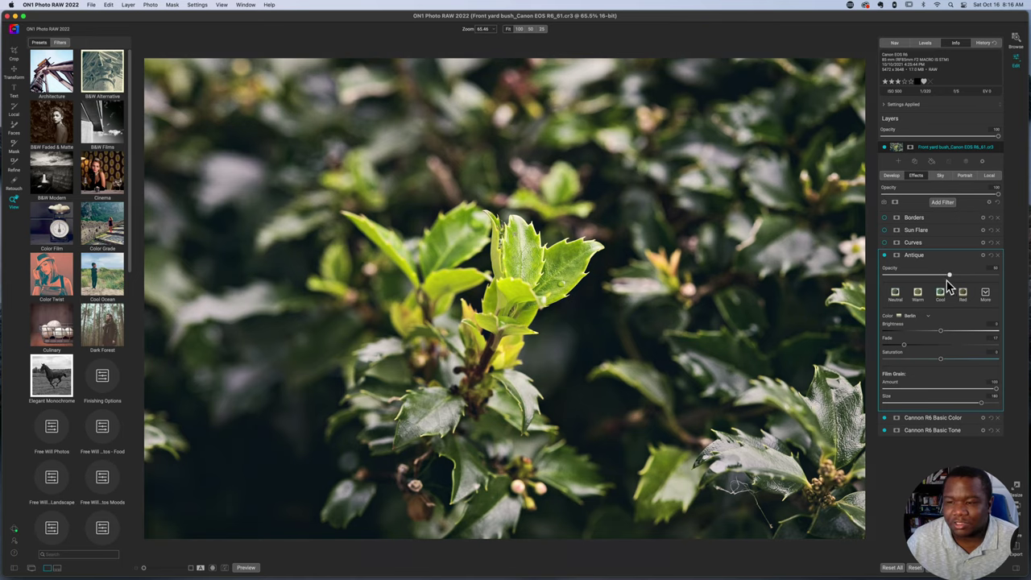
pyautogui.click(885, 256)
pyautogui.click(885, 256)
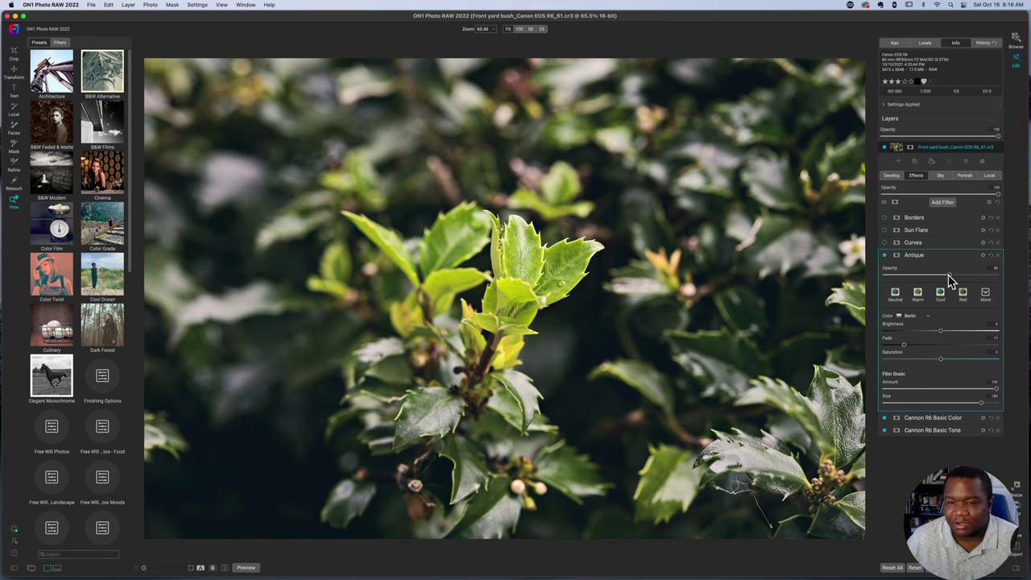
pyautogui.moveTo(951, 279); pyautogui.dragTo(996, 276)
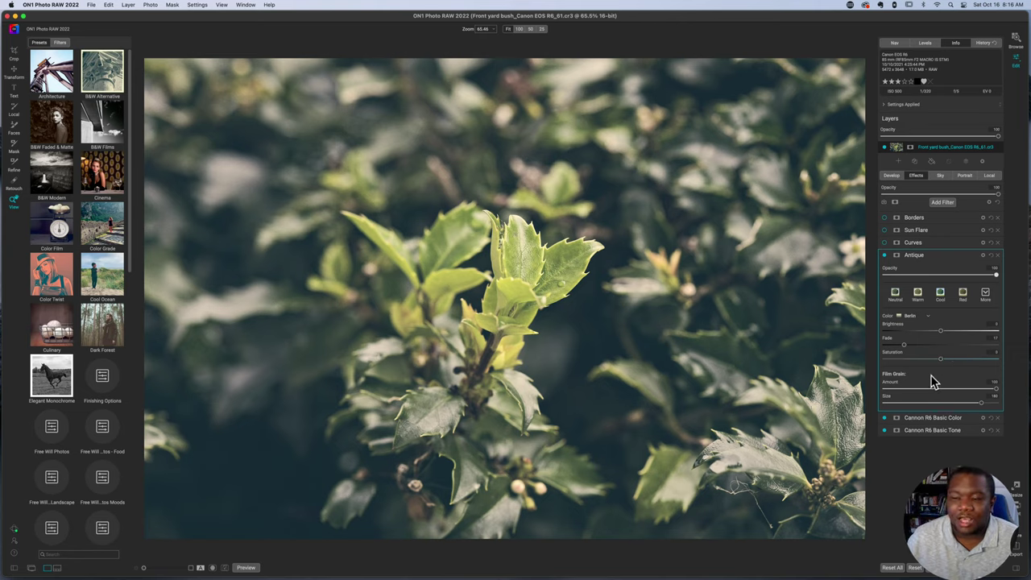
pyautogui.click(886, 258)
pyautogui.click(929, 256)
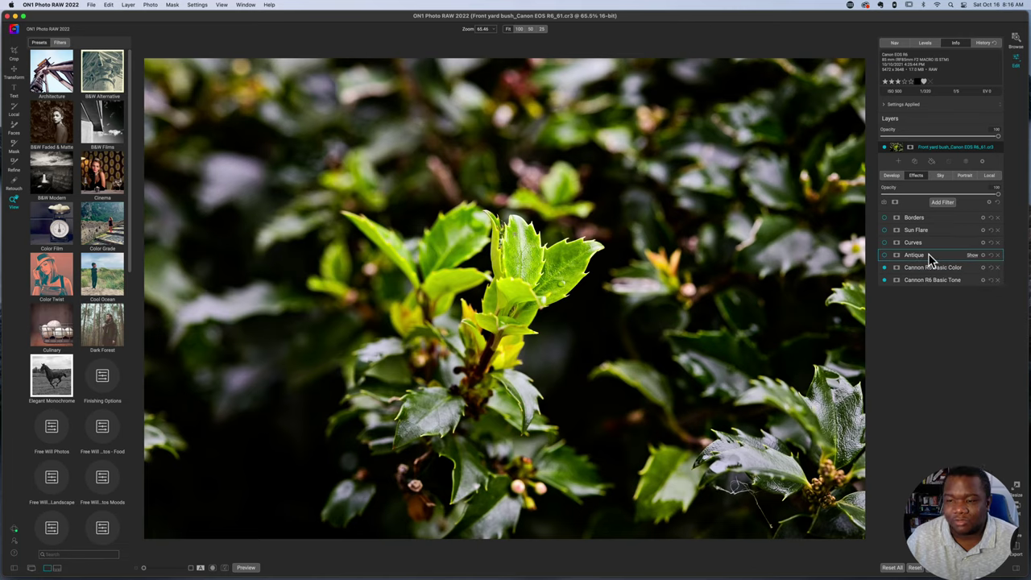
# Turn on the Curves filter, expand its settings and view the available curve styles, keeping FWP Fade 1.
pyautogui.click(885, 244)
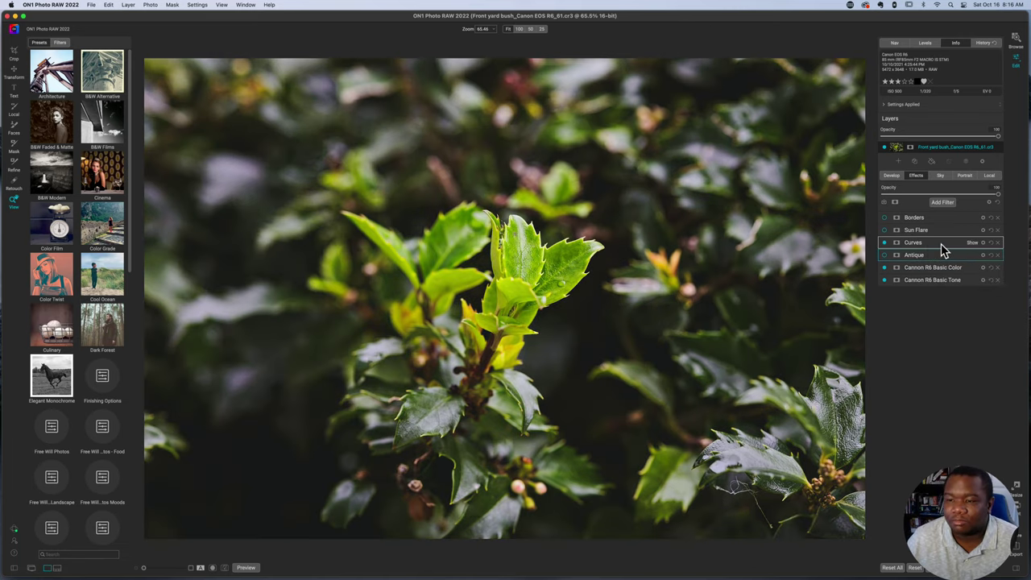
pyautogui.click(943, 250)
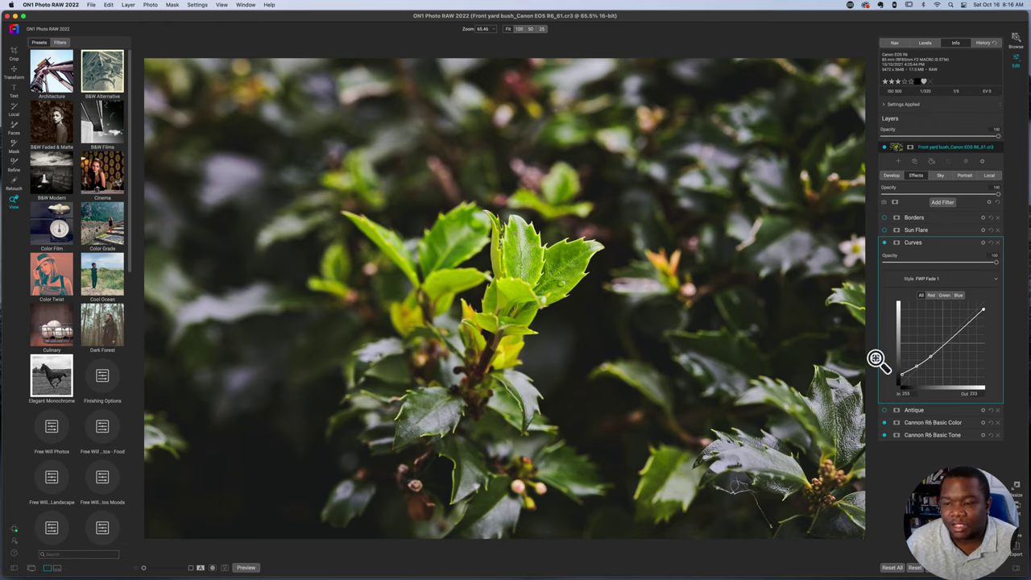
pyautogui.click(996, 280)
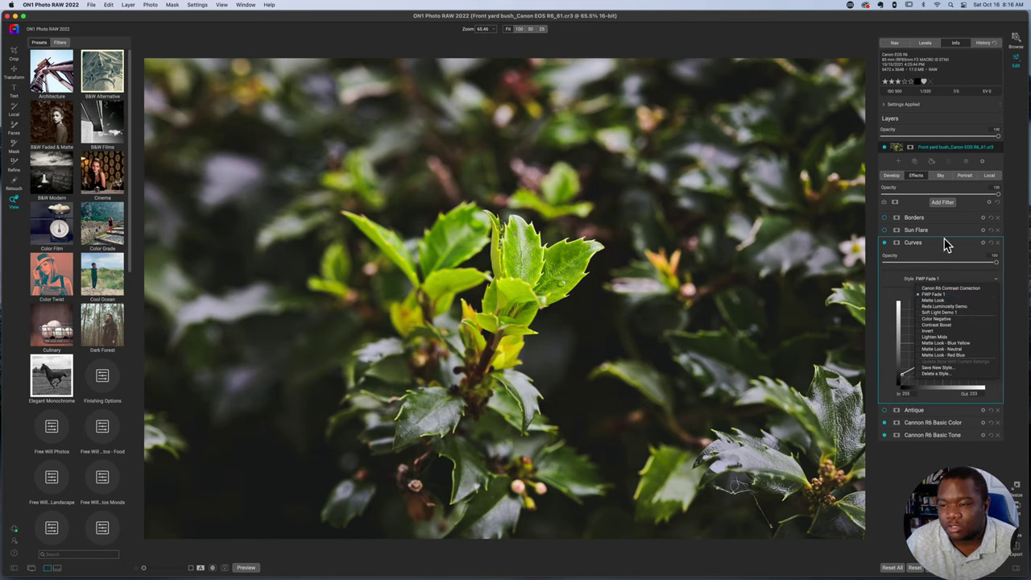
pyautogui.click(992, 278)
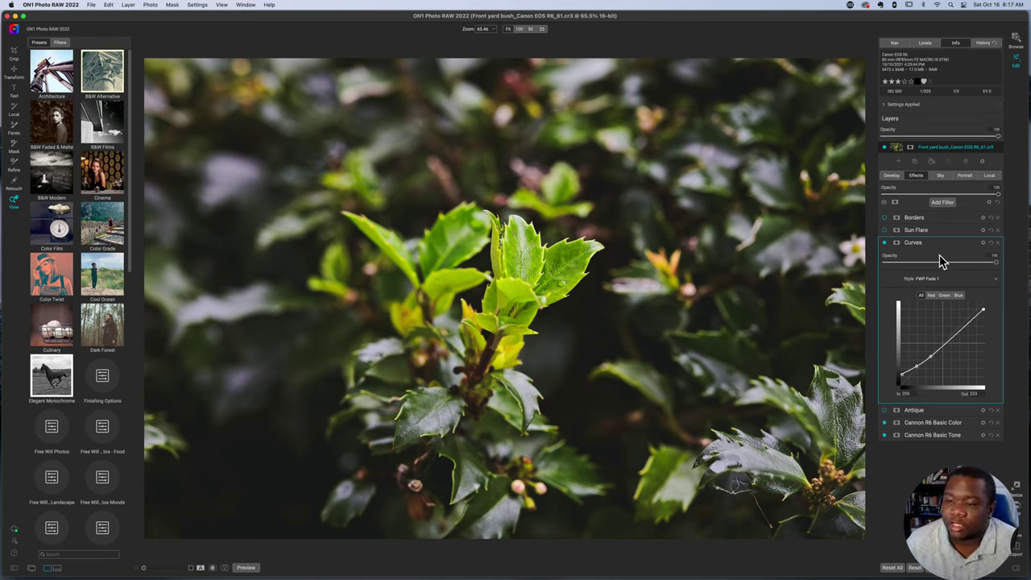
# Examine the red, green, blue and combined curves, and compare the photo with the Curves filter off and on.
pyautogui.click(931, 296)
pyautogui.click(945, 296)
pyautogui.click(958, 297)
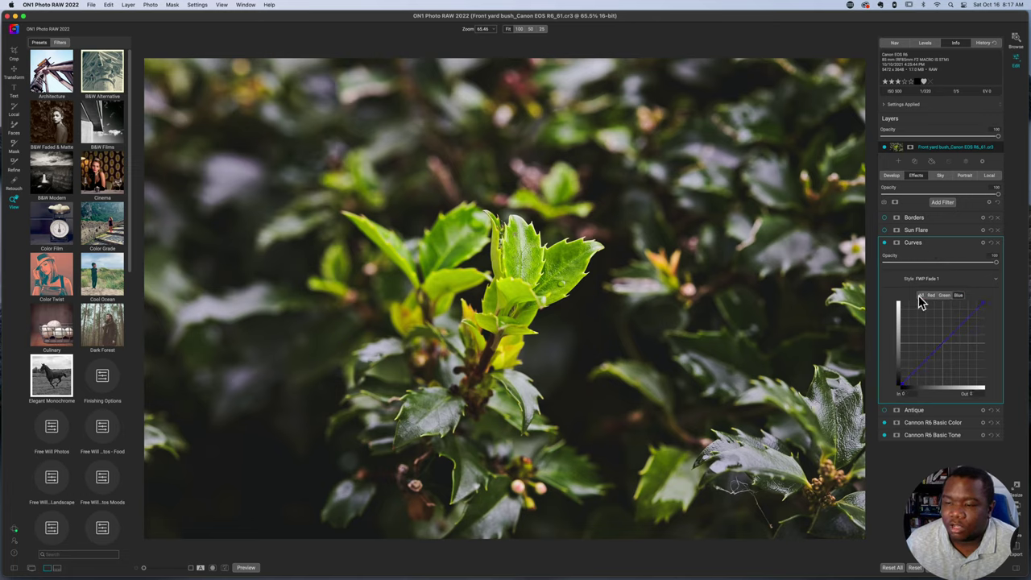
pyautogui.click(922, 296)
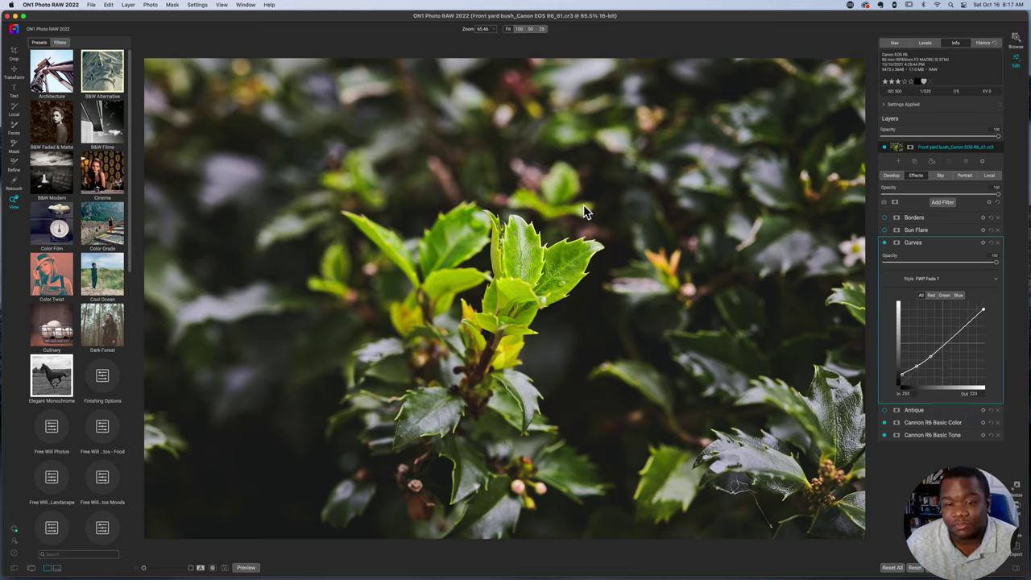
pyautogui.click(884, 243)
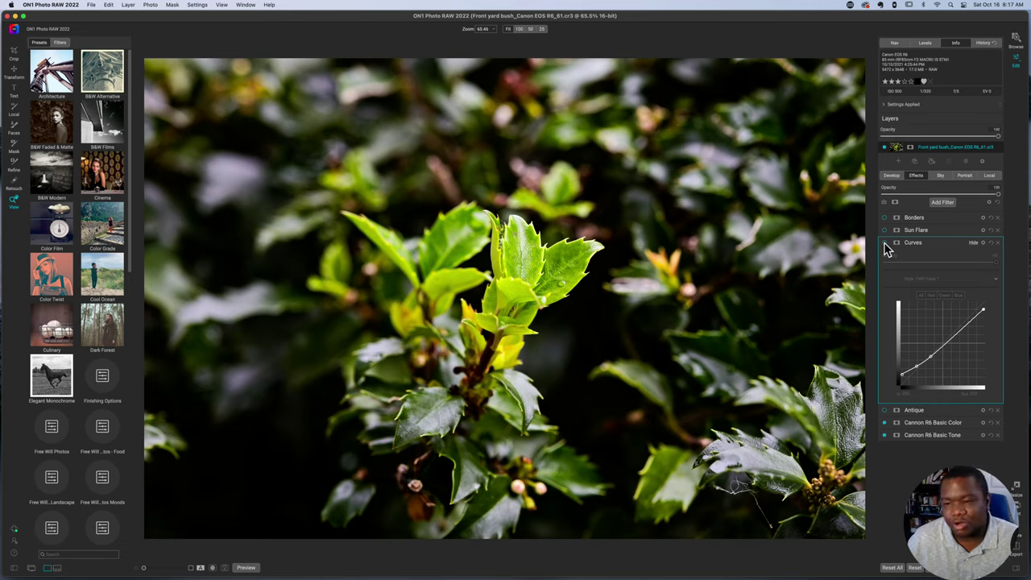
pyautogui.click(885, 243)
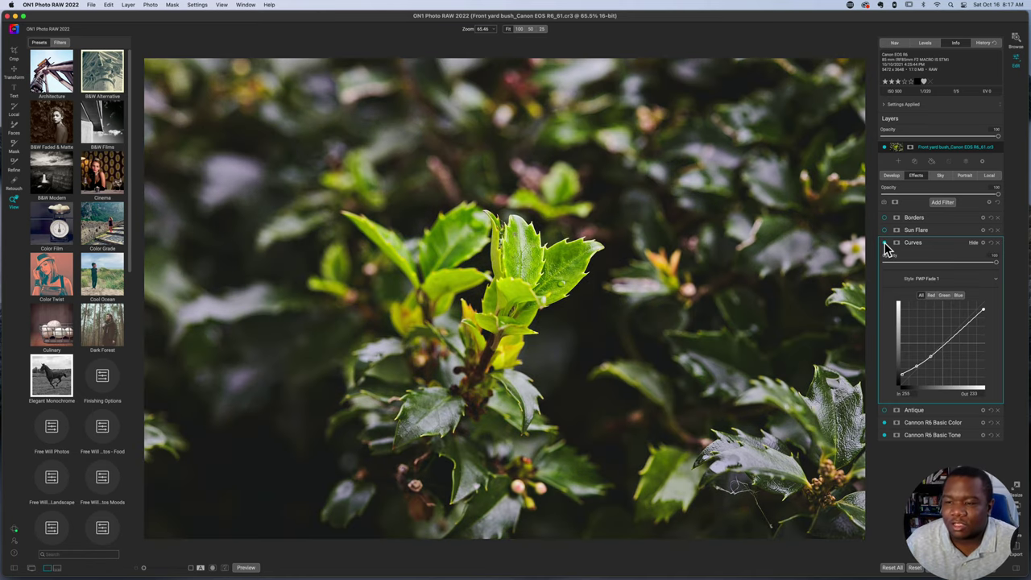
# Collapse the Curves settings, turn on the Sun Flare filter and review its flare, tone and sunshine settings.
pyautogui.click(927, 243)
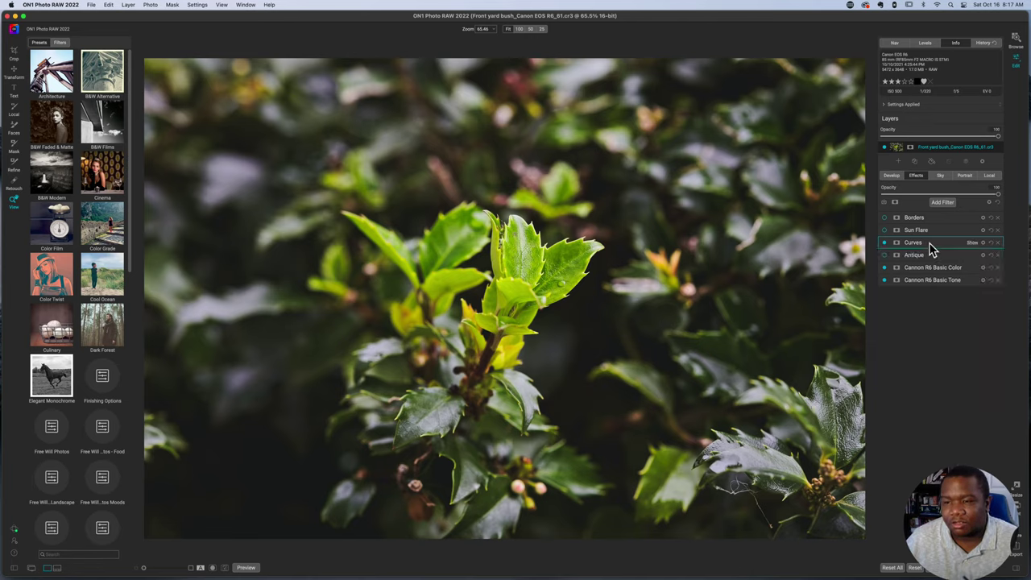
pyautogui.click(885, 231)
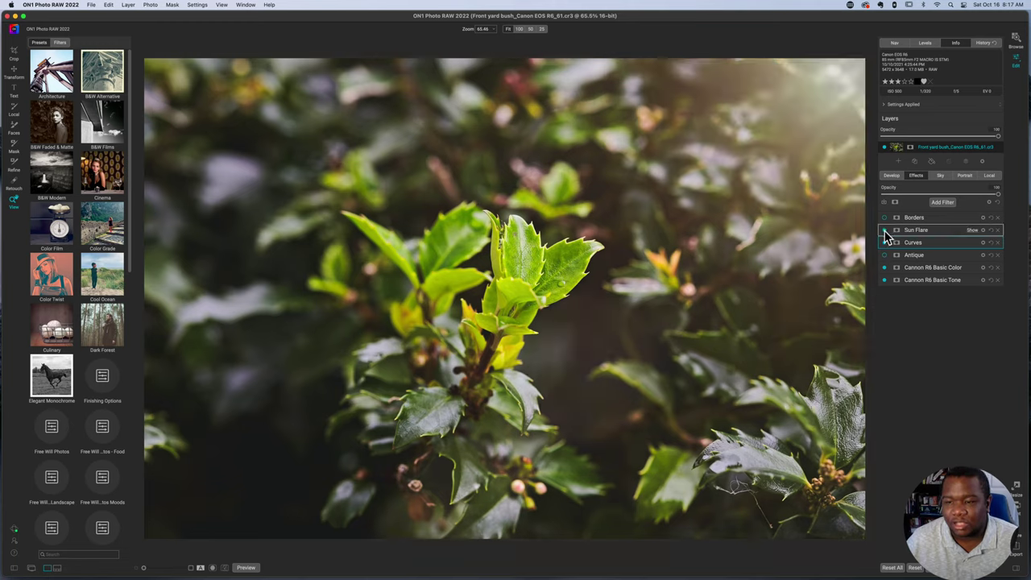
pyautogui.click(938, 230)
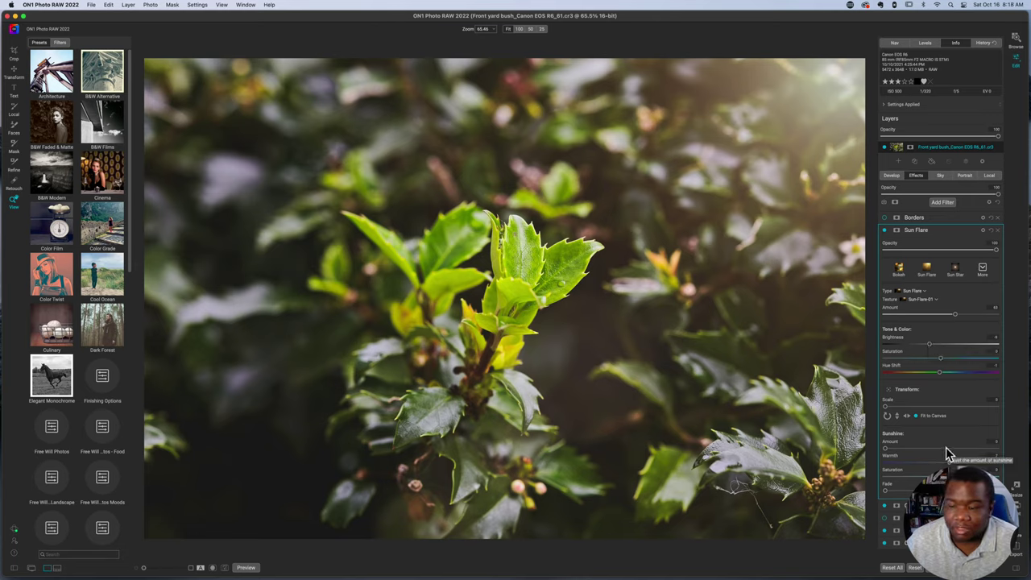
pyautogui.click(935, 231)
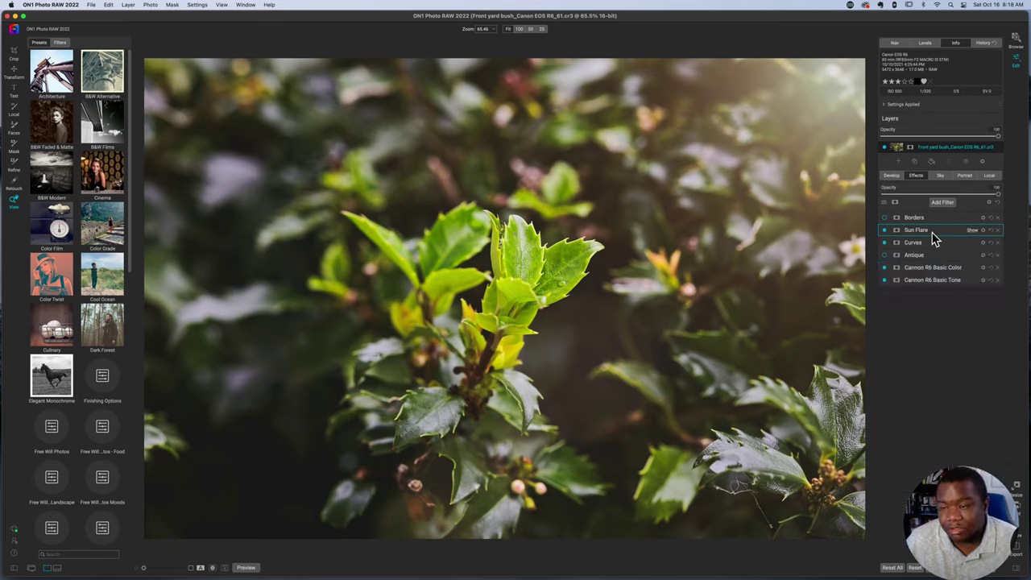
# Turn on the Borders filter and compare the photo with the Cannon R6 Basic Tone filter off and on.
pyautogui.click(885, 218)
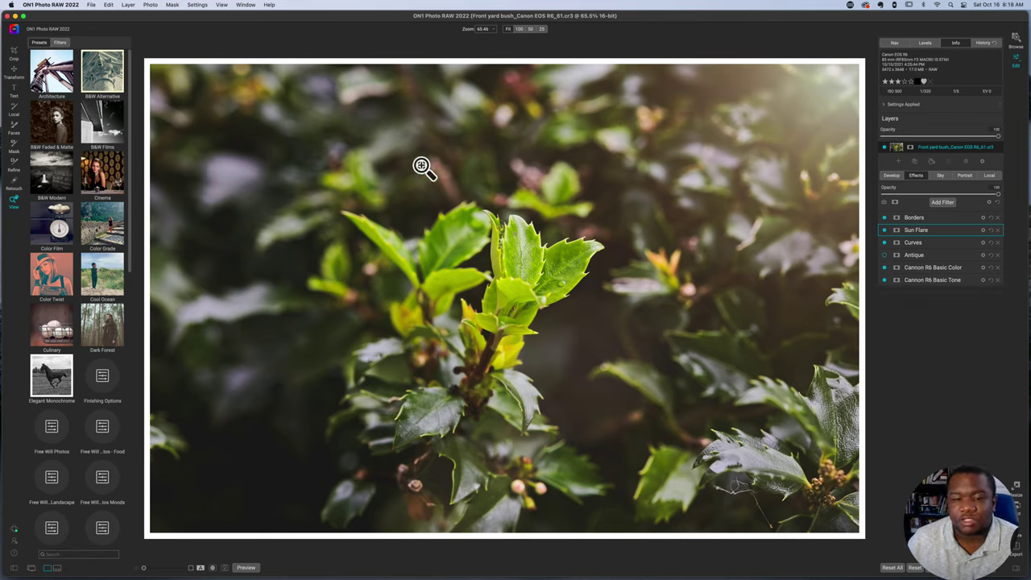
pyautogui.click(884, 280)
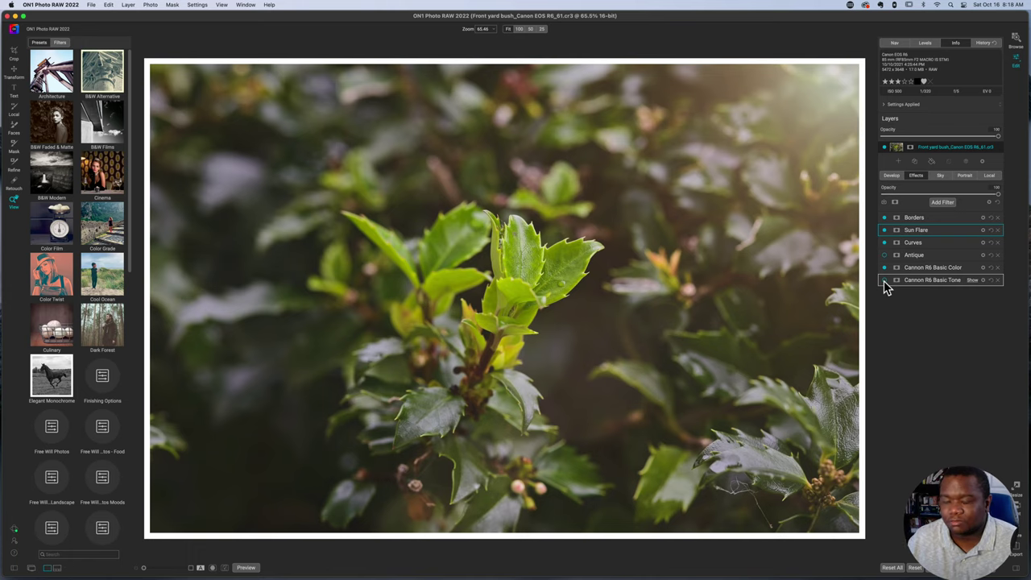
pyautogui.click(884, 281)
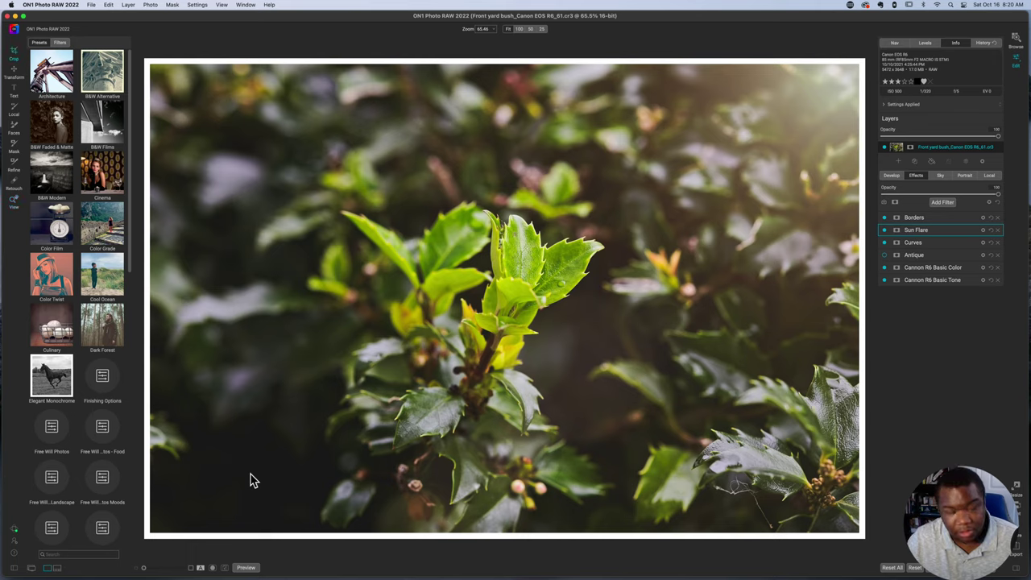
# Crop the photo tighter at its original ratio, placing the bright leaves left of centre, and apply the crop.
pyautogui.press('c')
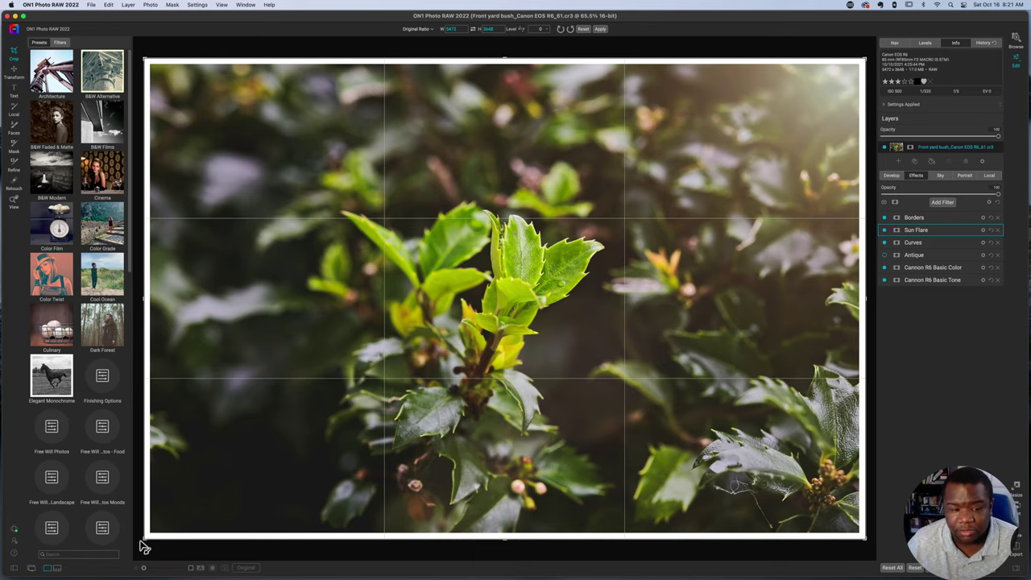
pyautogui.moveTo(145, 546); pyautogui.dragTo(247, 488)
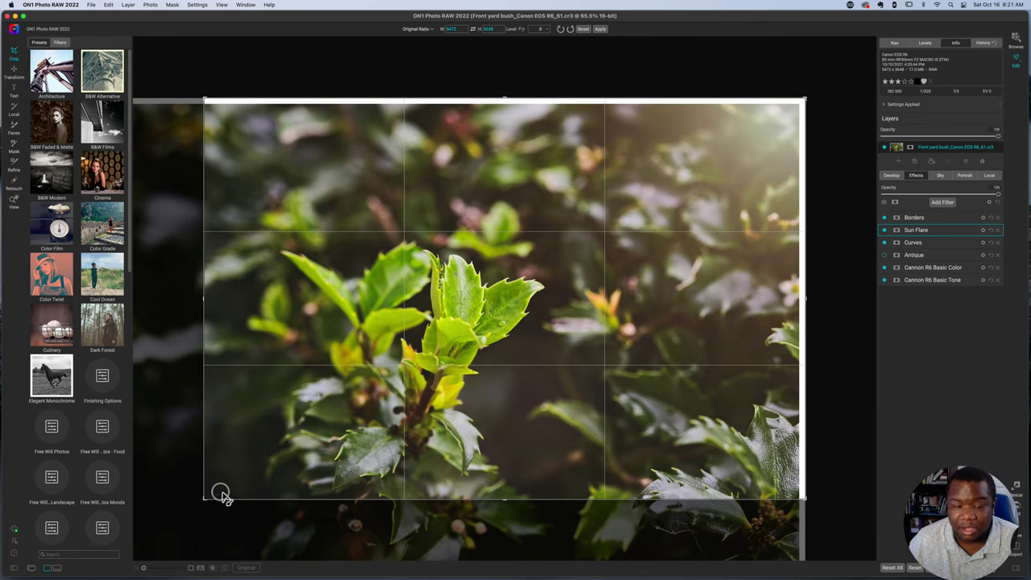
pyautogui.moveTo(221, 495); pyautogui.dragTo(237, 483)
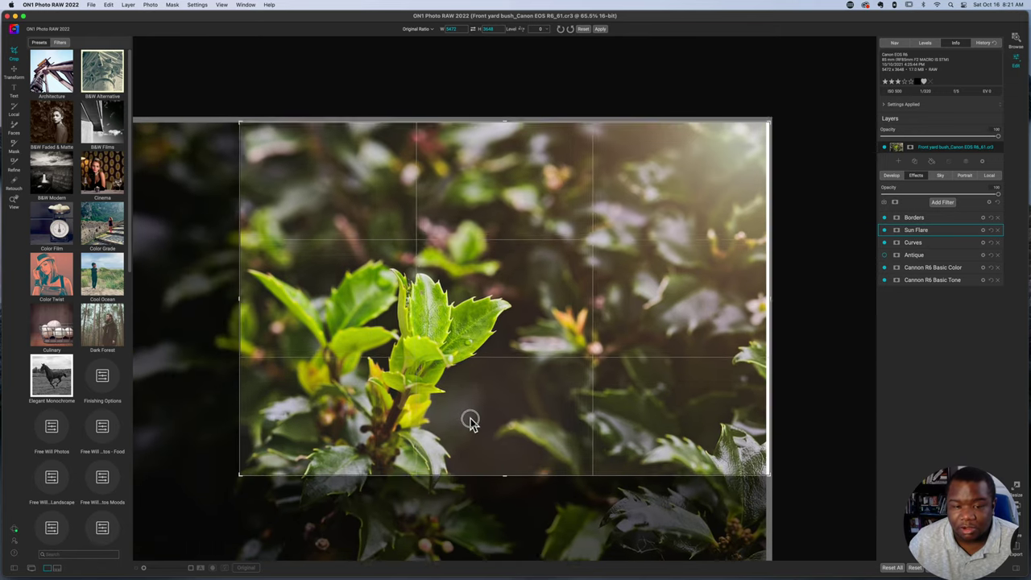
pyautogui.moveTo(471, 423); pyautogui.dragTo(479, 387)
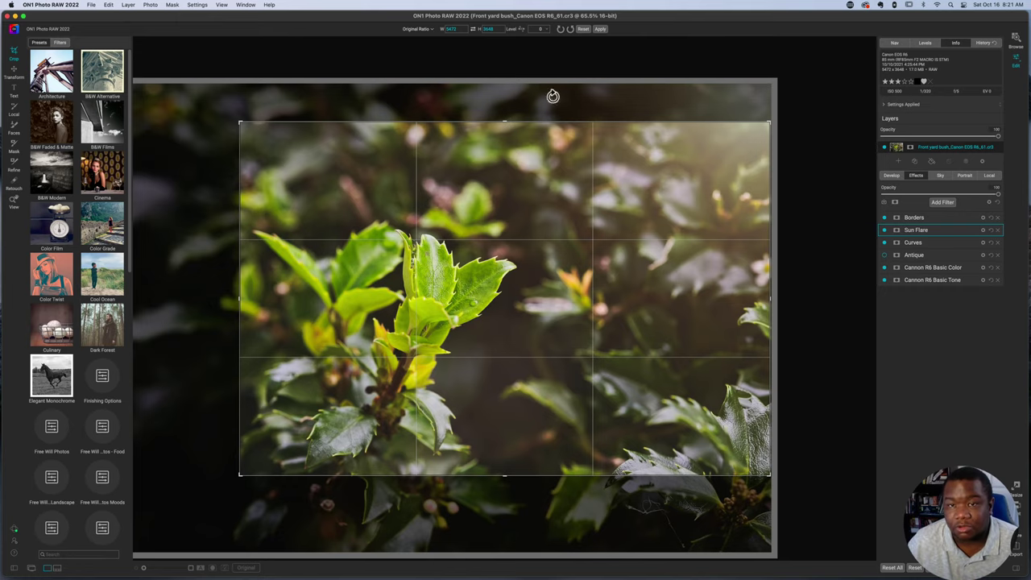
pyautogui.click(601, 29)
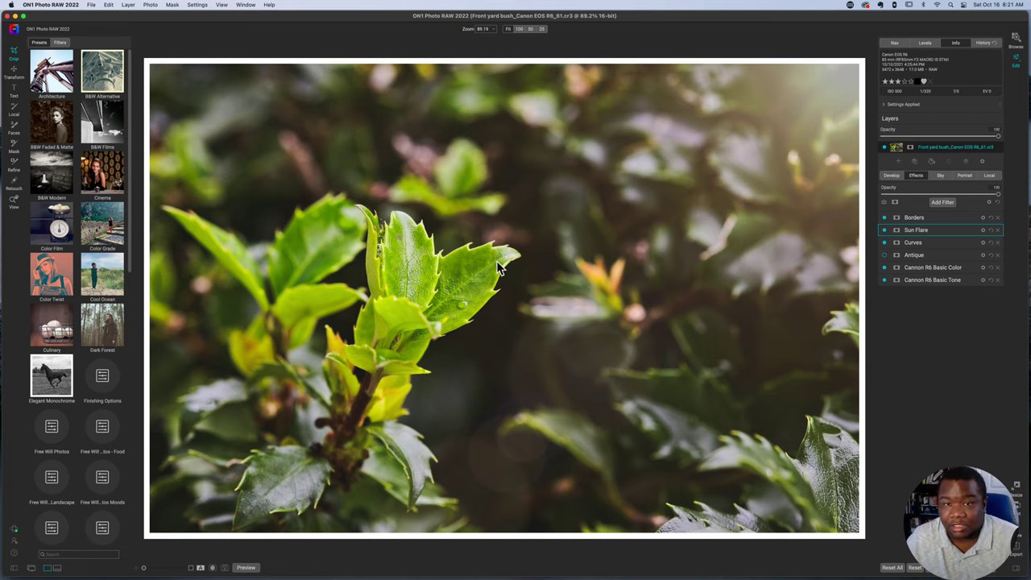
# Restore the crop to the full frame at the original ratio and turn off the Borders filter.
pyautogui.press('c')
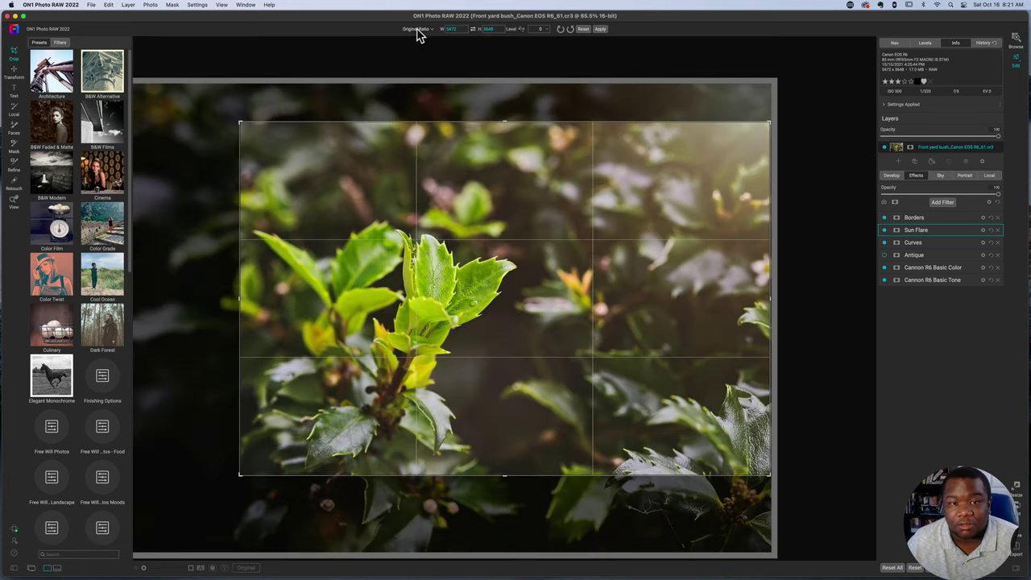
pyautogui.click(418, 29)
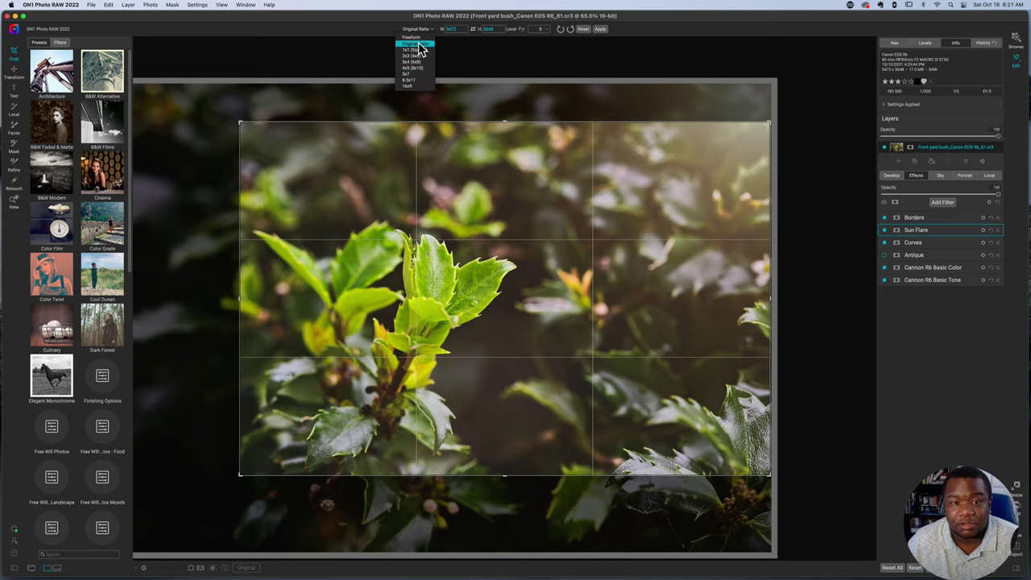
pyautogui.click(416, 44)
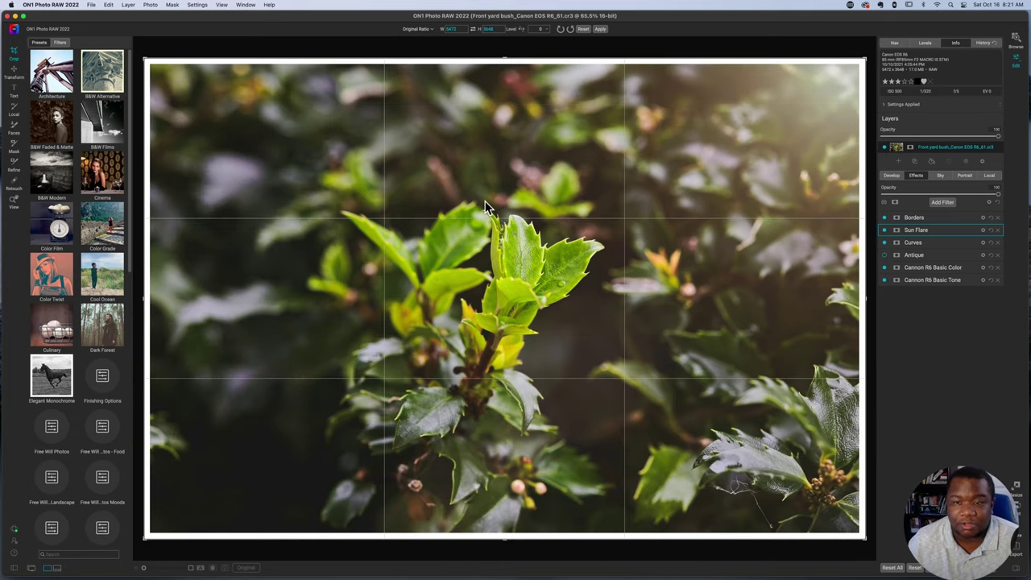
pyautogui.click(601, 29)
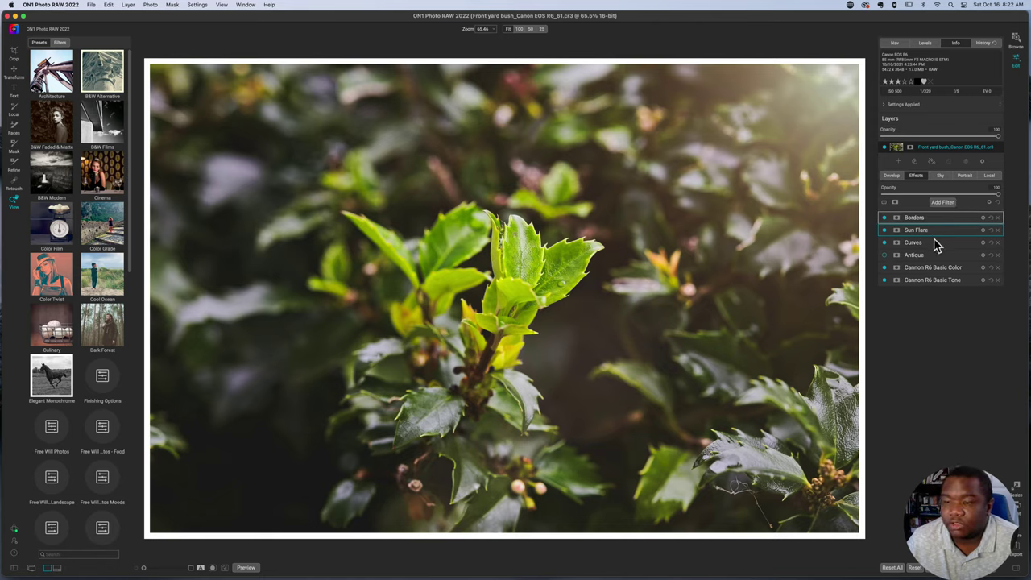
pyautogui.click(885, 218)
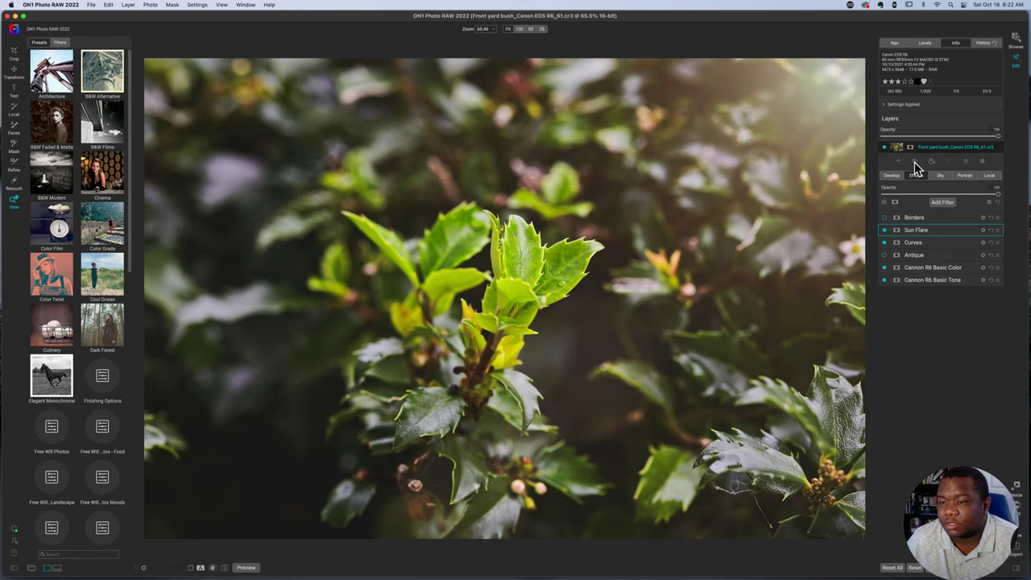
# Duplicate the front yard bush layer and delete the copy.
pyautogui.click(916, 174)
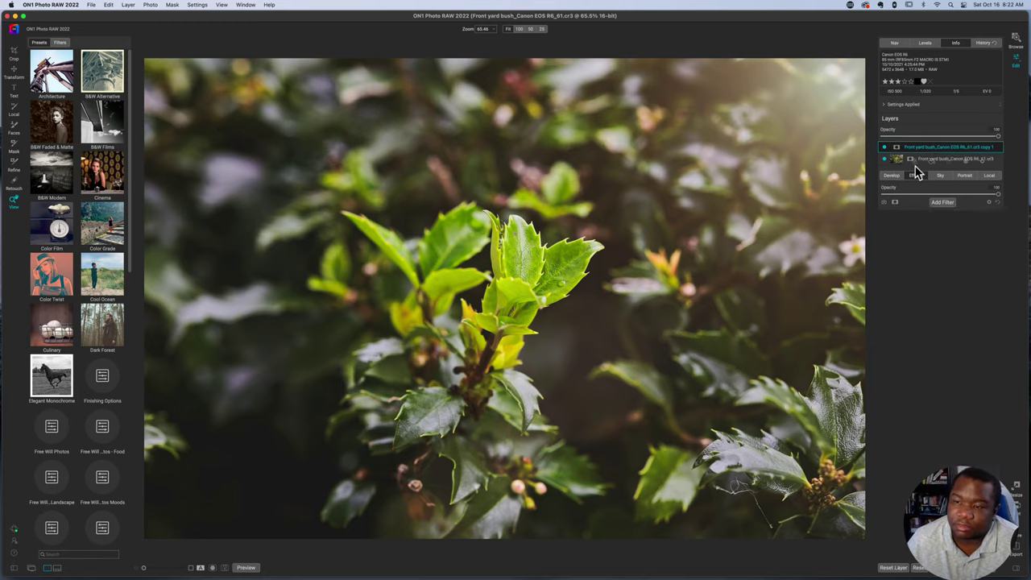
pyautogui.click(982, 162)
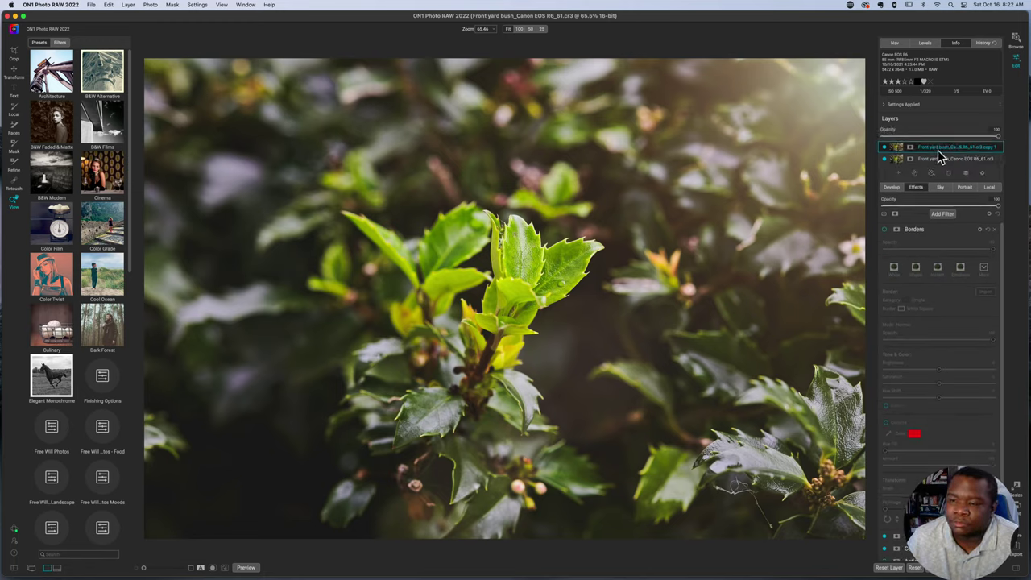
pyautogui.doubleClick(971, 150)
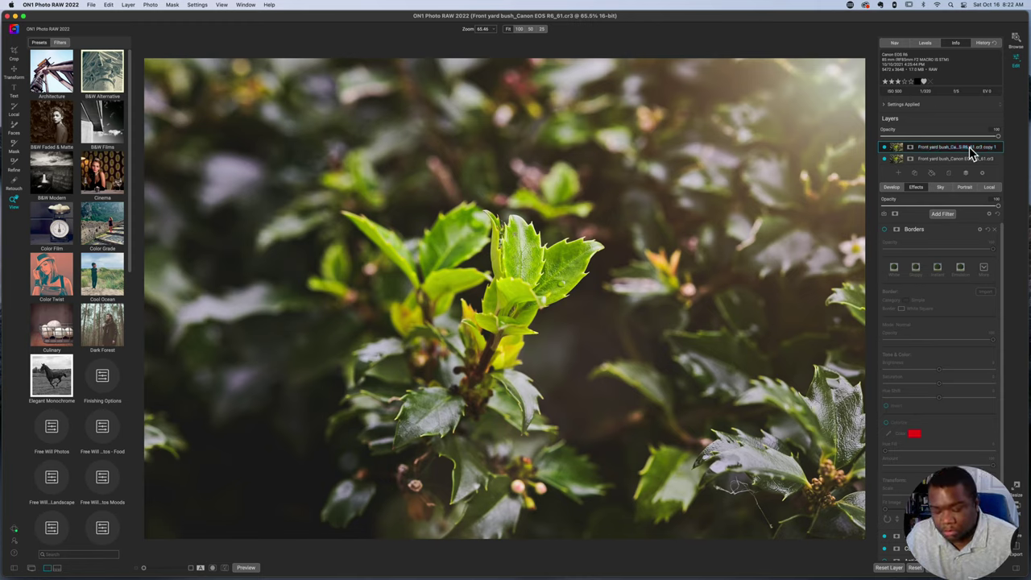
pyautogui.rightClick(971, 150)
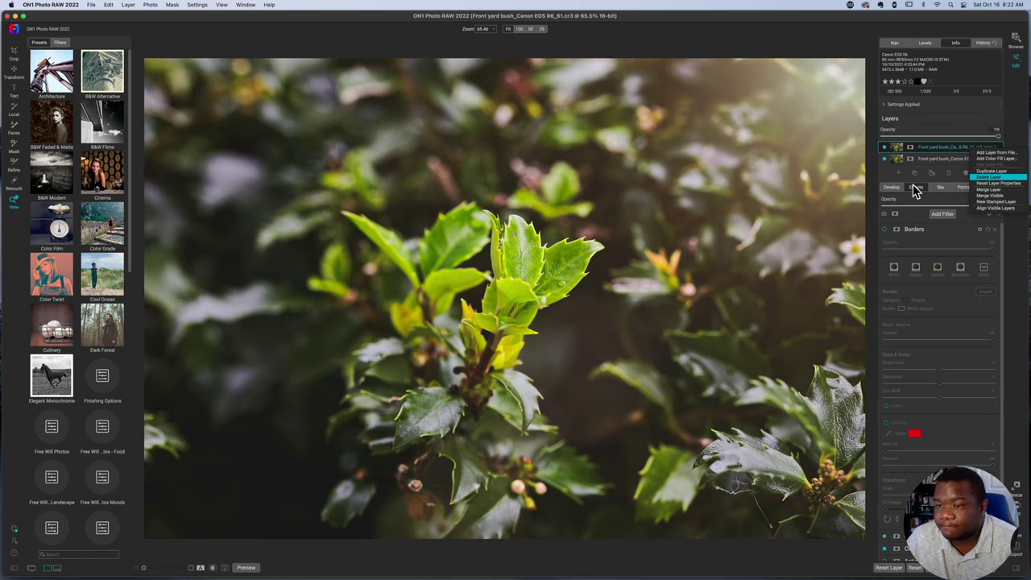
pyautogui.press('Return')
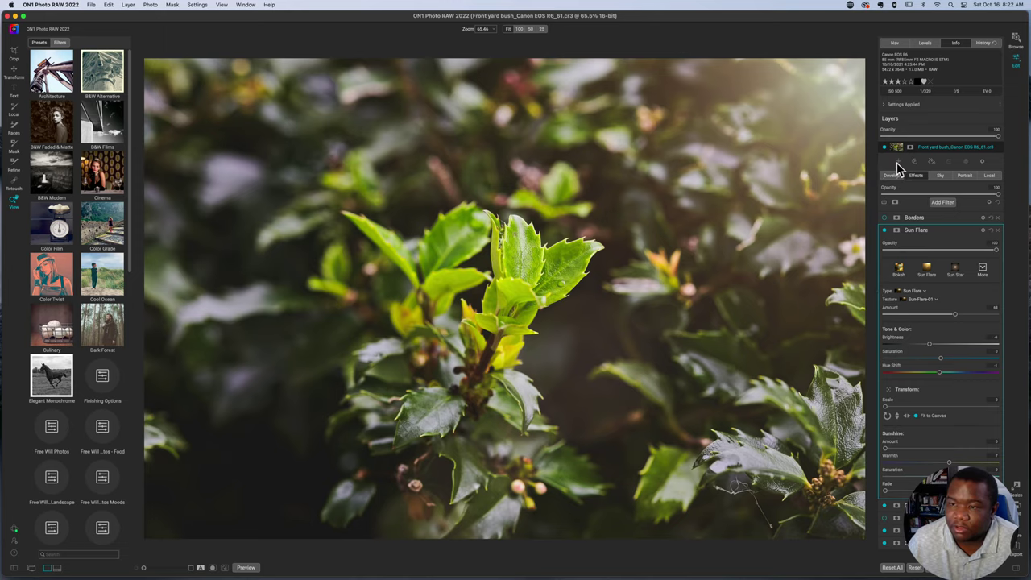
# Add Front yard bush_Canon EOS R6_61v1.cr3 from the 15 Minute Challenge folder as a layer and turn off its Borders filter.
pyautogui.click(898, 166)
pyautogui.scroll(-5, 899, 153)
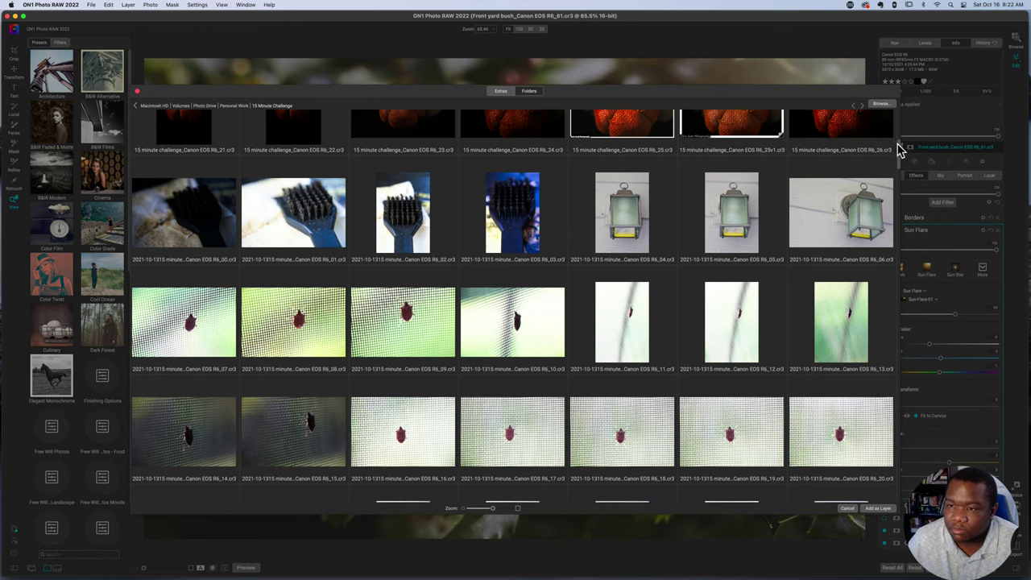
pyautogui.scroll(-10, 897, 192)
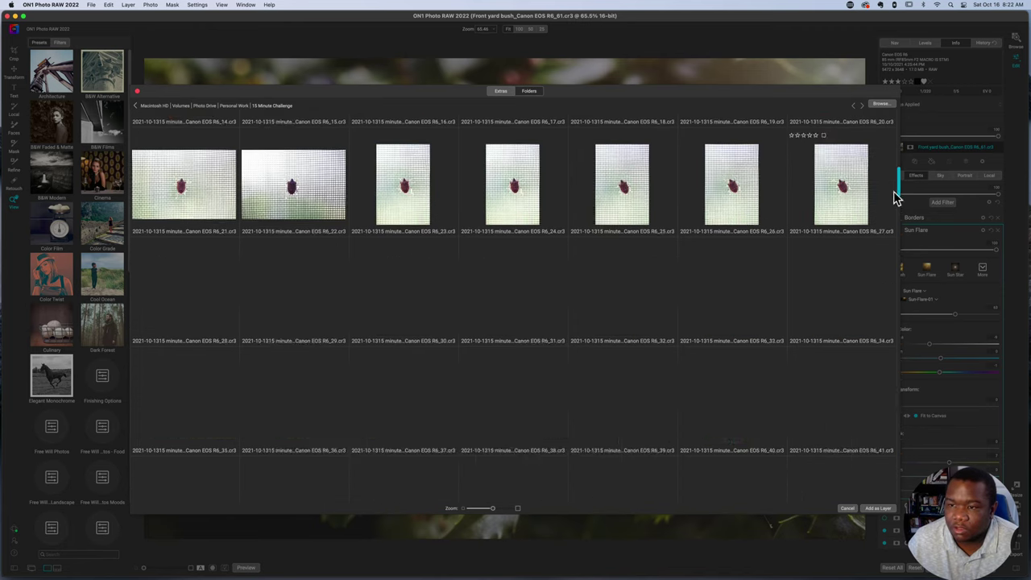
pyautogui.scroll(-4, 898, 213)
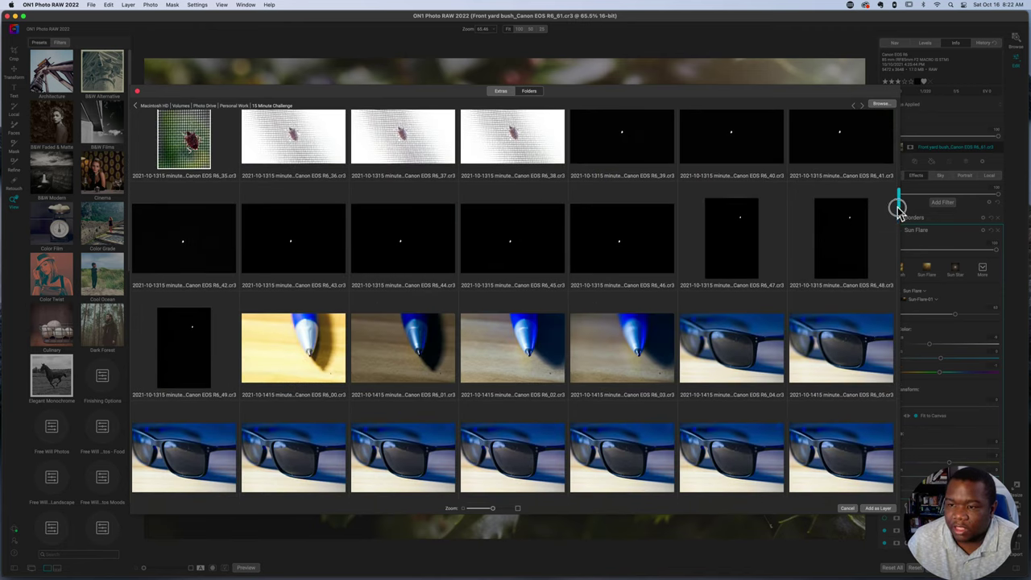
pyautogui.scroll(-10, 899, 298)
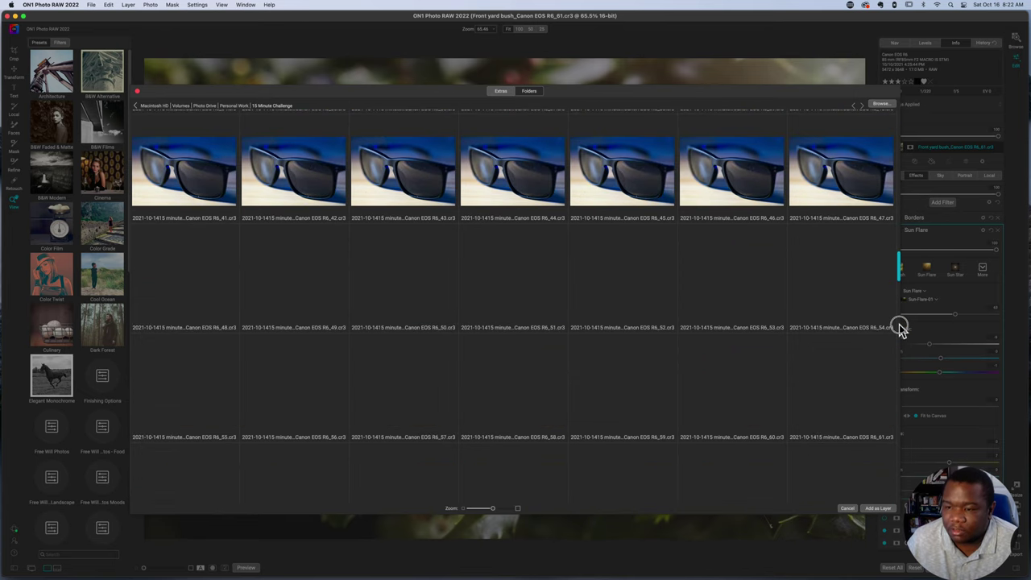
pyautogui.scroll(-15, 900, 327)
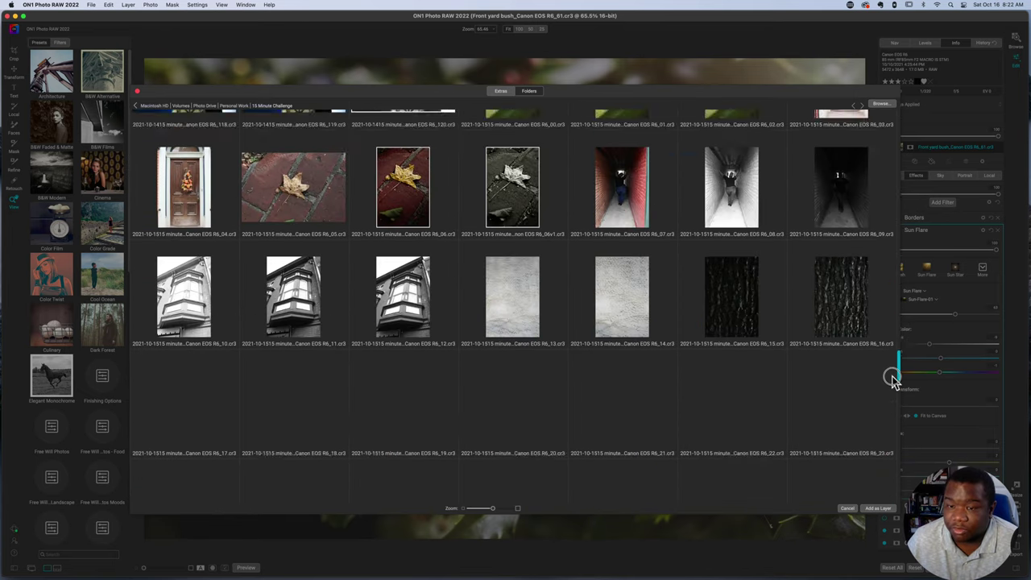
pyautogui.moveTo(893, 378); pyautogui.dragTo(887, 475)
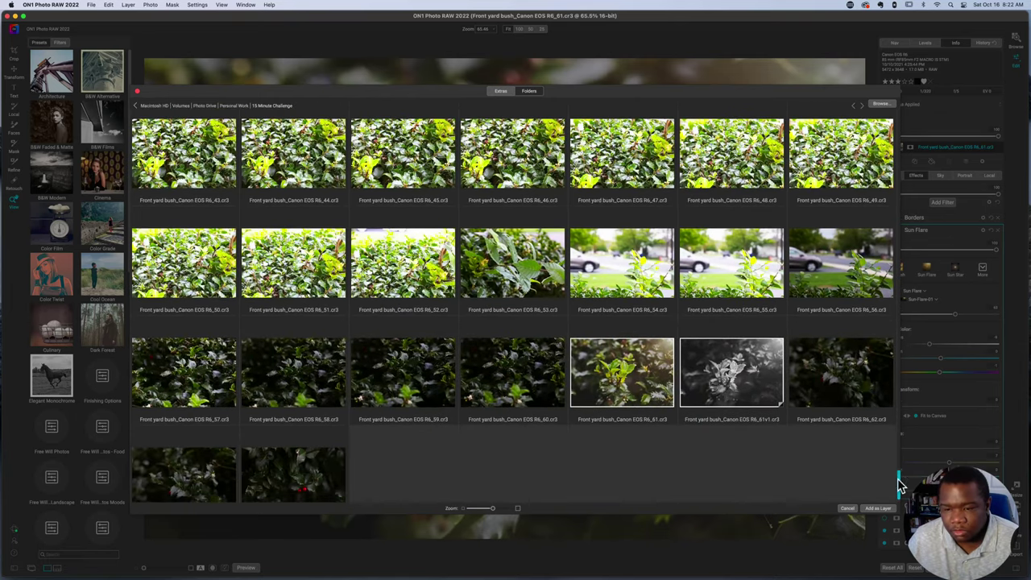
pyautogui.click(715, 375)
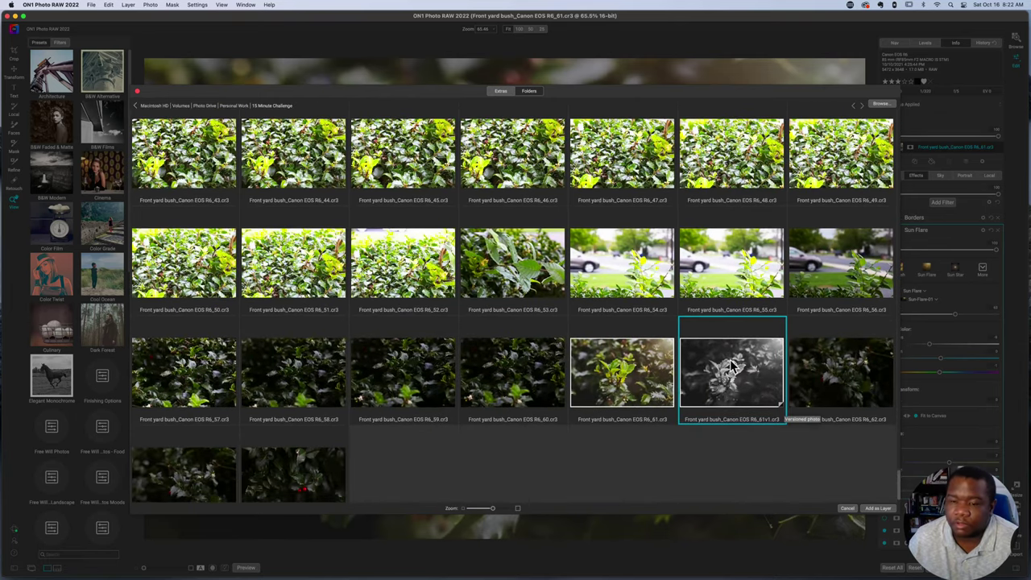
pyautogui.click(877, 509)
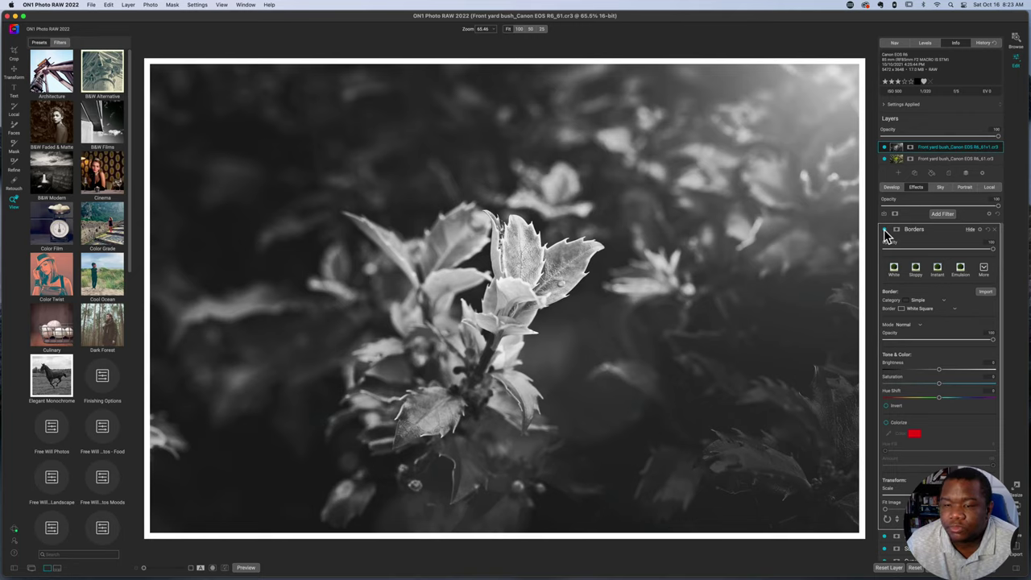
pyautogui.click(884, 229)
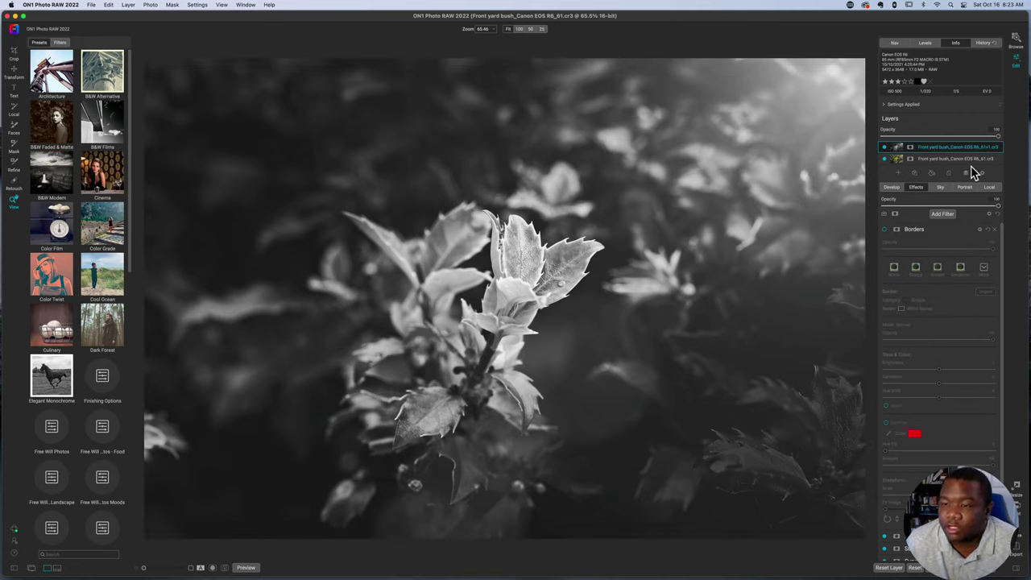
# Mask out parts of the black-and-white layer's upper-left, lower-right and upper-right areas with a size 900, feather 100 Paint Out brush.
pyautogui.click(910, 148)
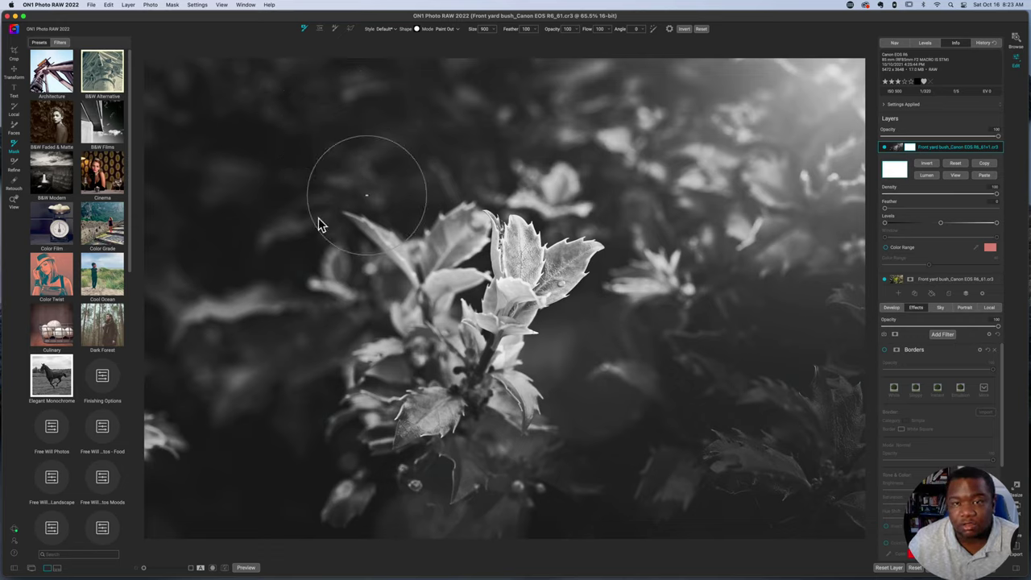
pyautogui.moveTo(368, 180)
pyautogui.mouseDown()
pyautogui.moveTo(322, 202)
pyautogui.moveTo(435, 252)
pyautogui.mouseUp()
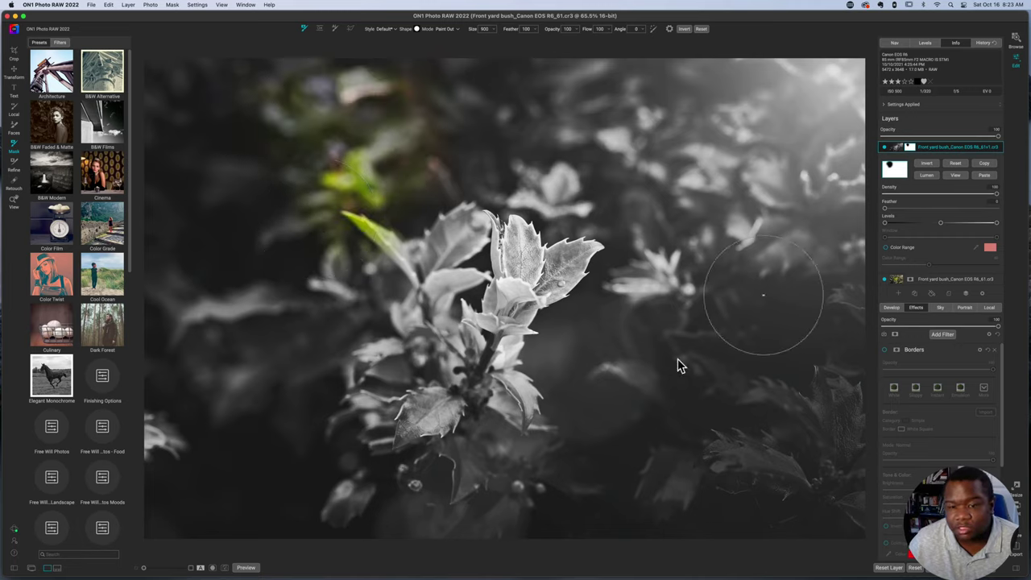
pyautogui.moveTo(730, 424)
pyautogui.mouseDown()
pyautogui.moveTo(806, 456)
pyautogui.moveTo(830, 484)
pyautogui.mouseUp()
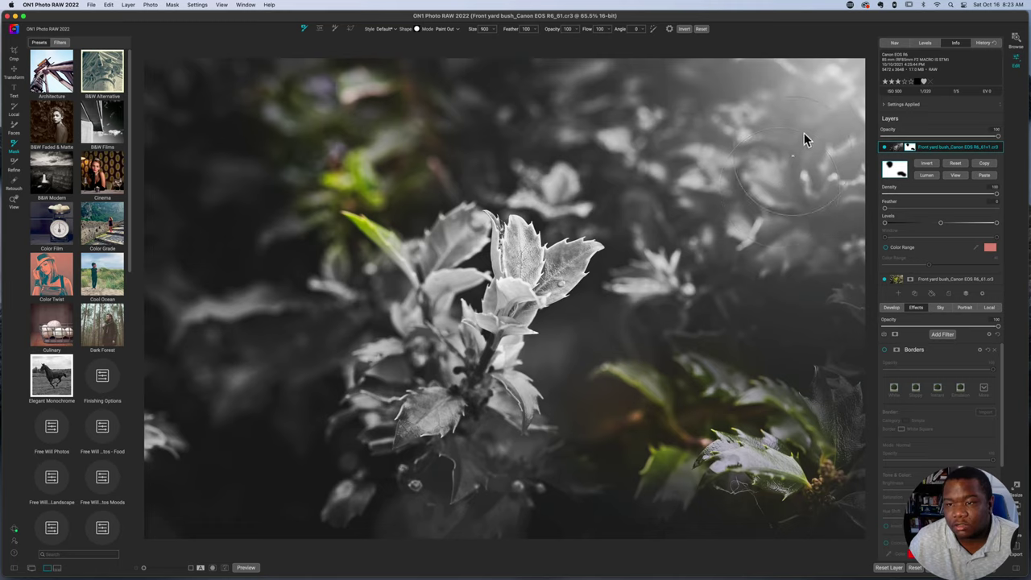
pyautogui.moveTo(803, 139)
pyautogui.mouseDown()
pyautogui.moveTo(810, 127)
pyautogui.moveTo(744, 185)
pyautogui.moveTo(723, 233)
pyautogui.mouseUp()
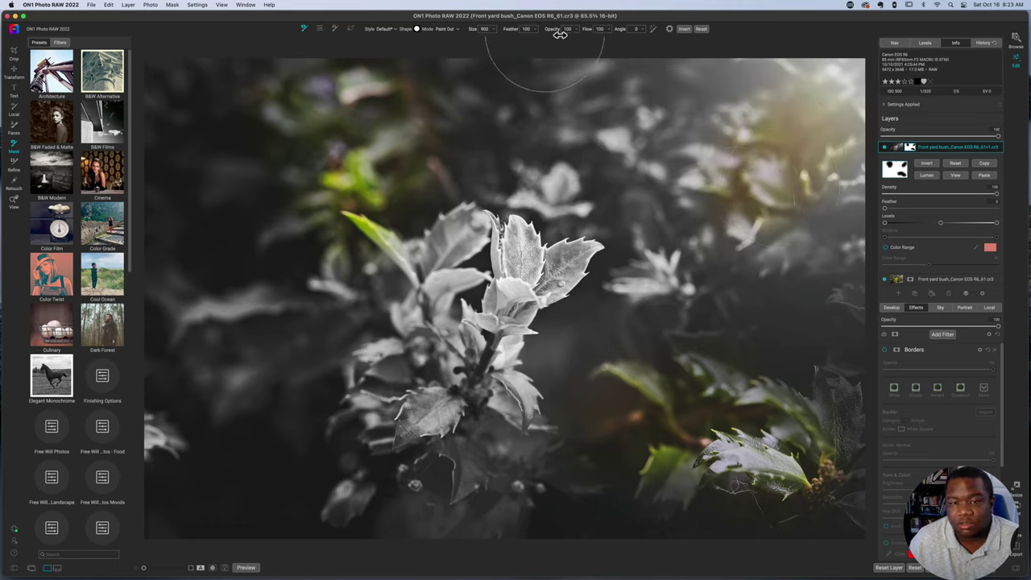
# Lower the Paint Out brush opacity to 82 and reveal color over the central plant, its left leaves, upper background, right-side foliage and upper-left area.
pyautogui.moveTo(553, 32)
pyautogui.mouseDown()
pyautogui.moveTo(543, 28)
pyautogui.moveTo(543, 40)
pyautogui.mouseUp()
pyautogui.moveTo(525, 266)
pyautogui.mouseDown()
pyautogui.moveTo(520, 295)
pyautogui.moveTo(474, 347)
pyautogui.moveTo(350, 448)
pyautogui.moveTo(456, 368)
pyautogui.mouseUp()
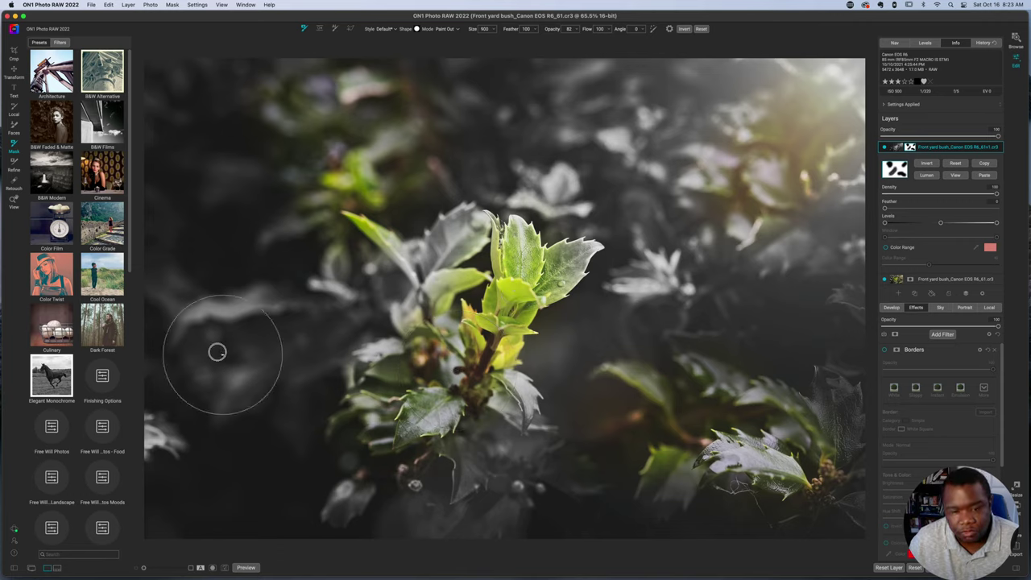
pyautogui.moveTo(249, 333)
pyautogui.mouseDown()
pyautogui.moveTo(278, 297)
pyautogui.moveTo(372, 294)
pyautogui.moveTo(391, 278)
pyautogui.mouseUp()
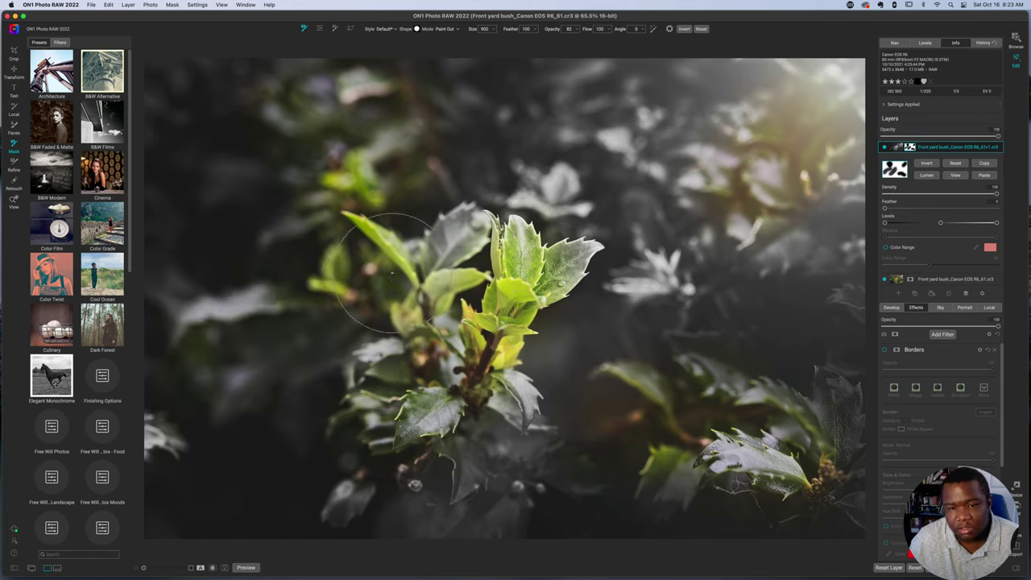
pyautogui.moveTo(608, 108)
pyautogui.mouseDown()
pyautogui.moveTo(651, 104)
pyautogui.moveTo(637, 65)
pyautogui.mouseUp()
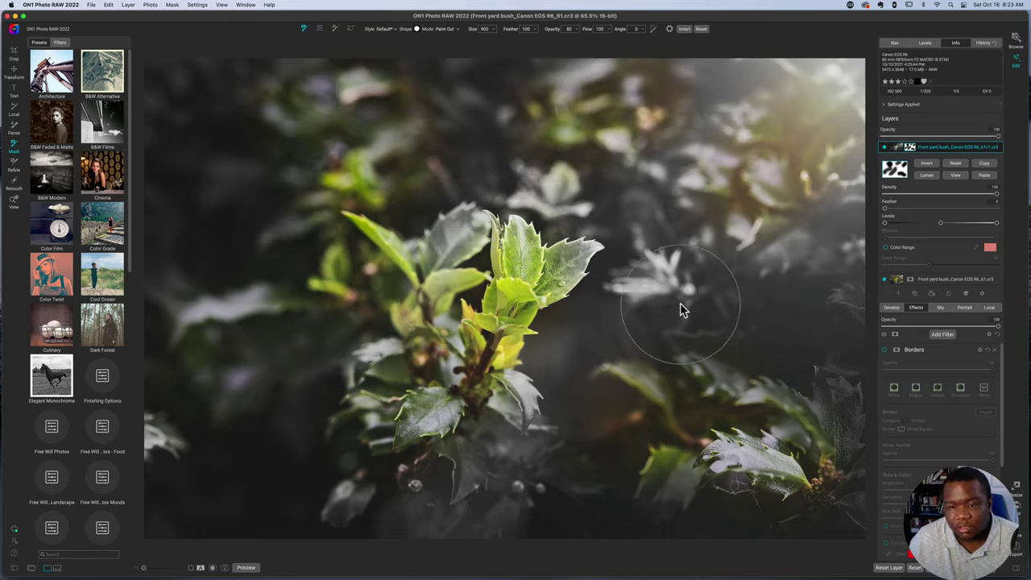
pyautogui.moveTo(679, 303)
pyautogui.mouseDown()
pyautogui.moveTo(632, 301)
pyautogui.moveTo(846, 319)
pyautogui.mouseUp()
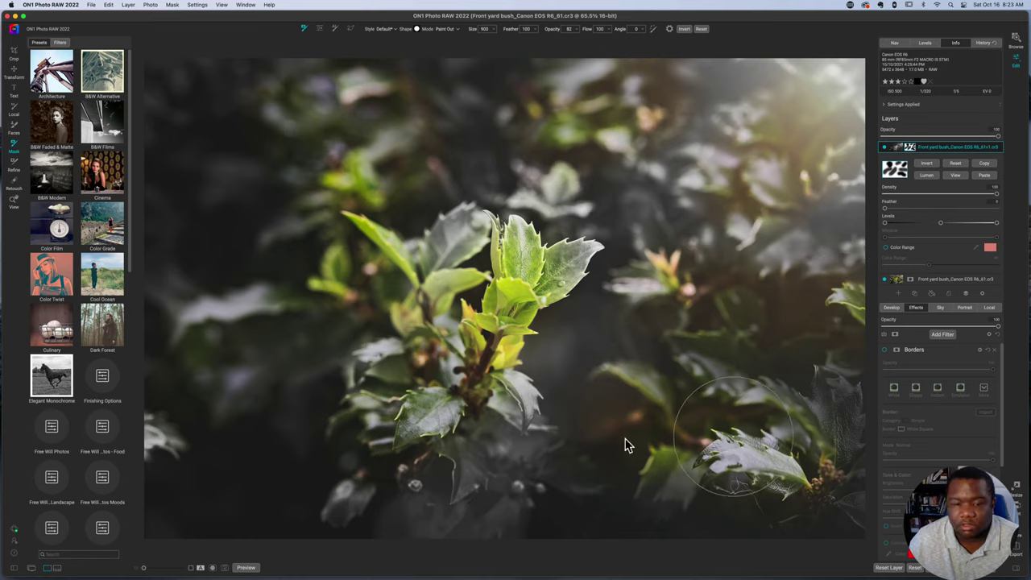
pyautogui.moveTo(193, 78)
pyautogui.mouseDown()
pyautogui.moveTo(220, 134)
pyautogui.moveTo(224, 196)
pyautogui.mouseUp()
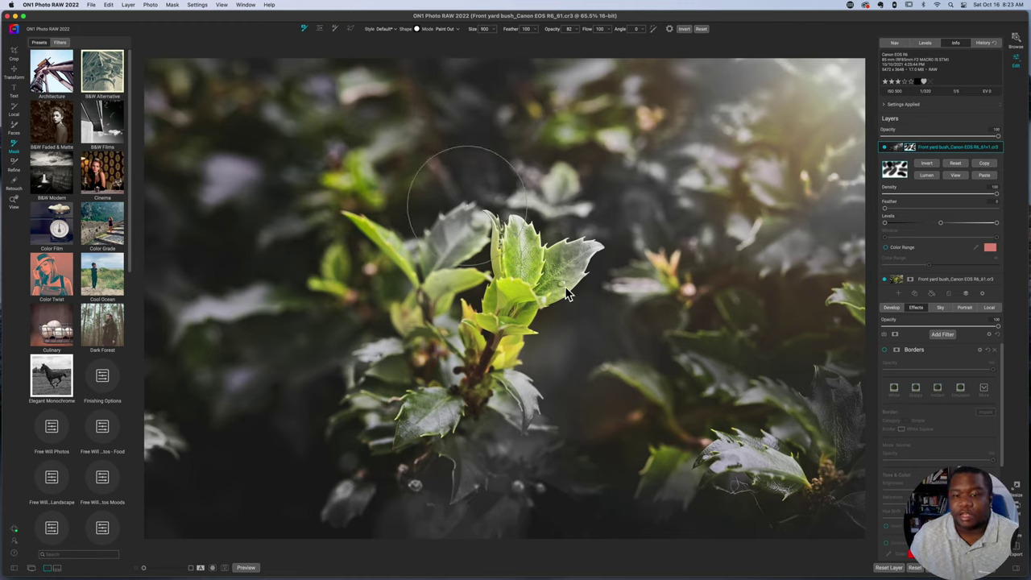
# Turn on the Borders filter for the black-and-white layer and save the blended bush photo.
pyautogui.click(885, 352)
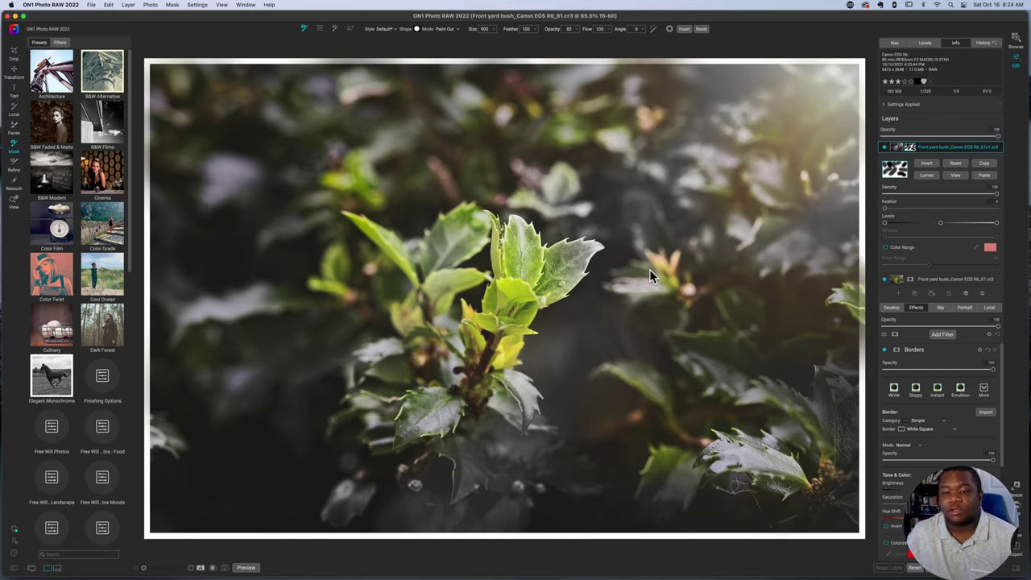
pyautogui.press('super+s')
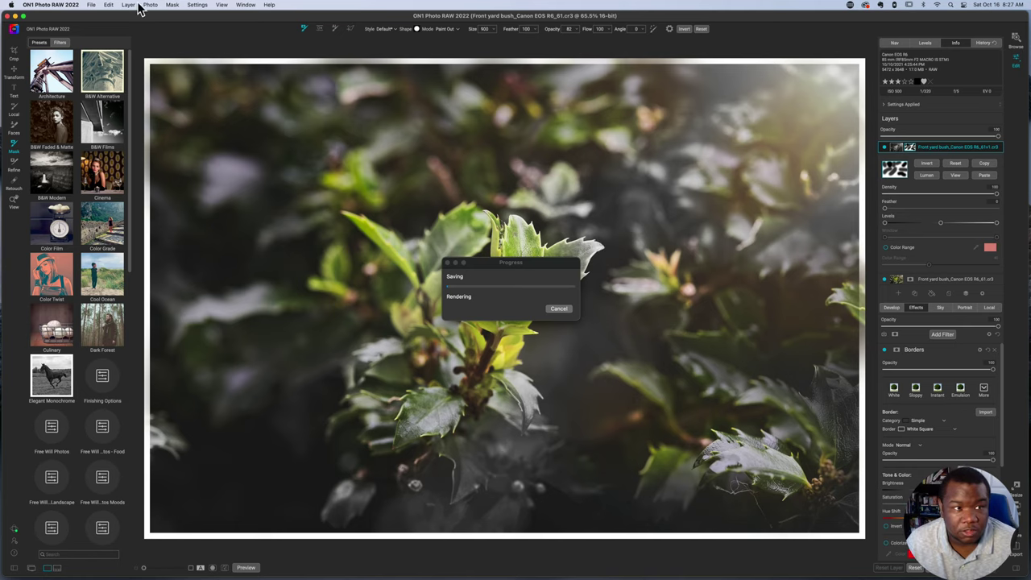
# Try to quit ON1 Photo RAW 2022 while it is saving and check for its open windows.
pyautogui.click(57, 6)
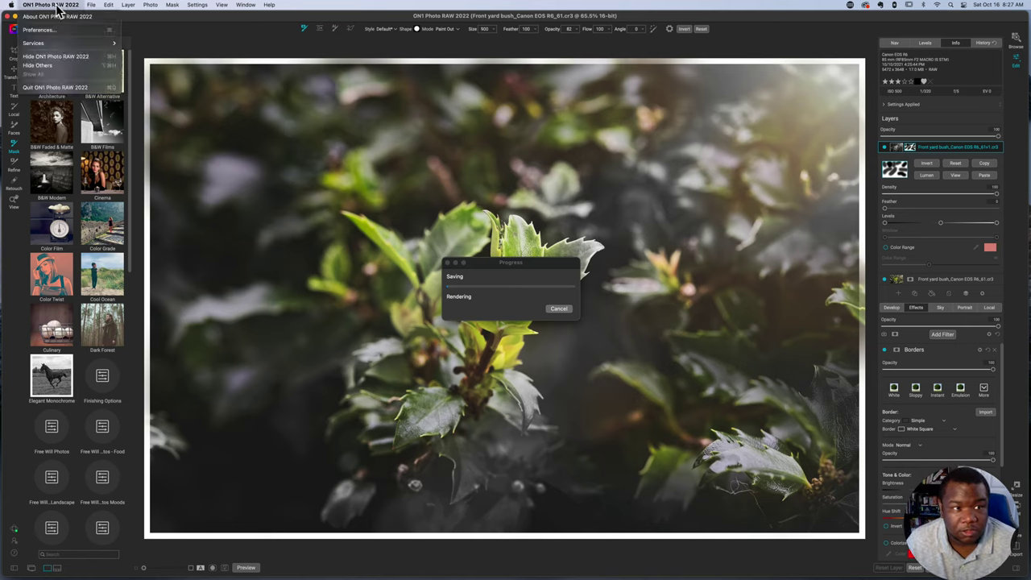
pyautogui.click(64, 87)
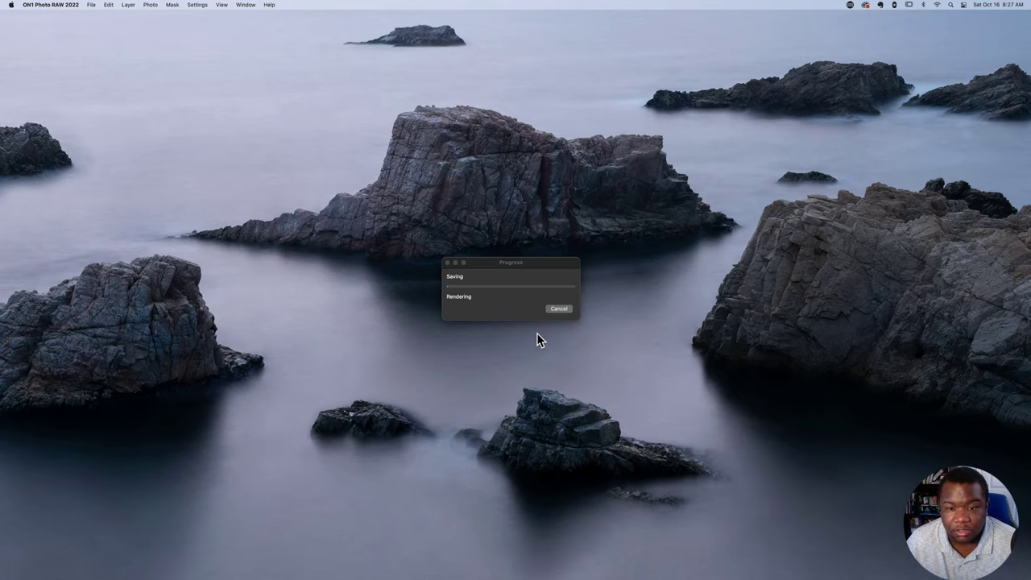
pyautogui.moveTo(558, 576)
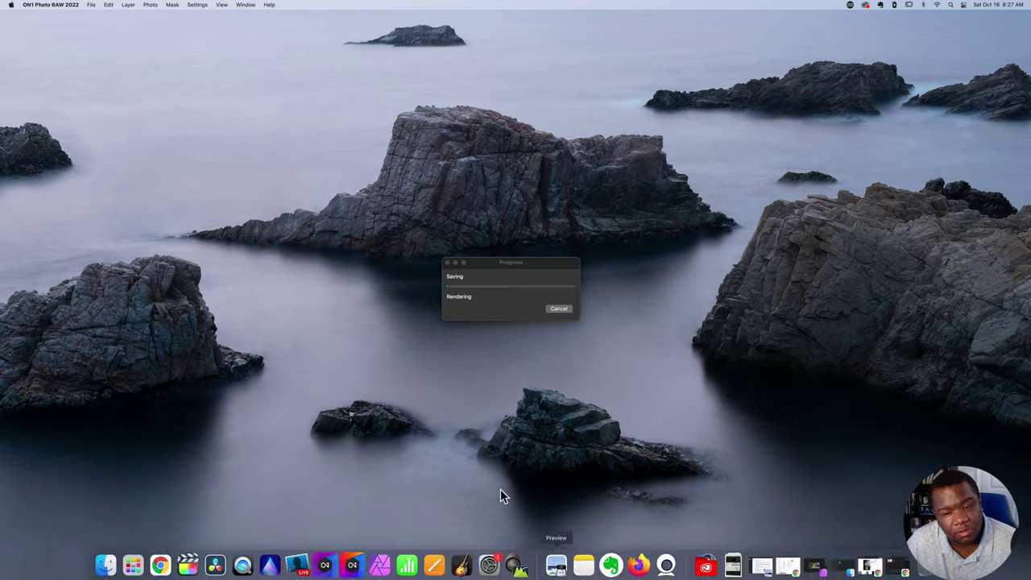
pyautogui.moveTo(439, 576)
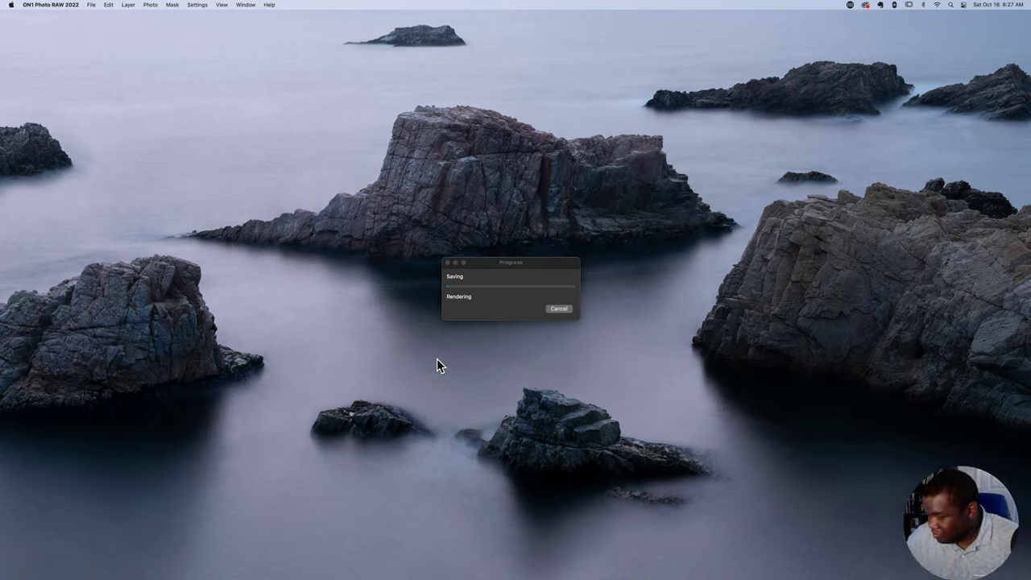
pyautogui.hotkey('ctrl', 'Down')
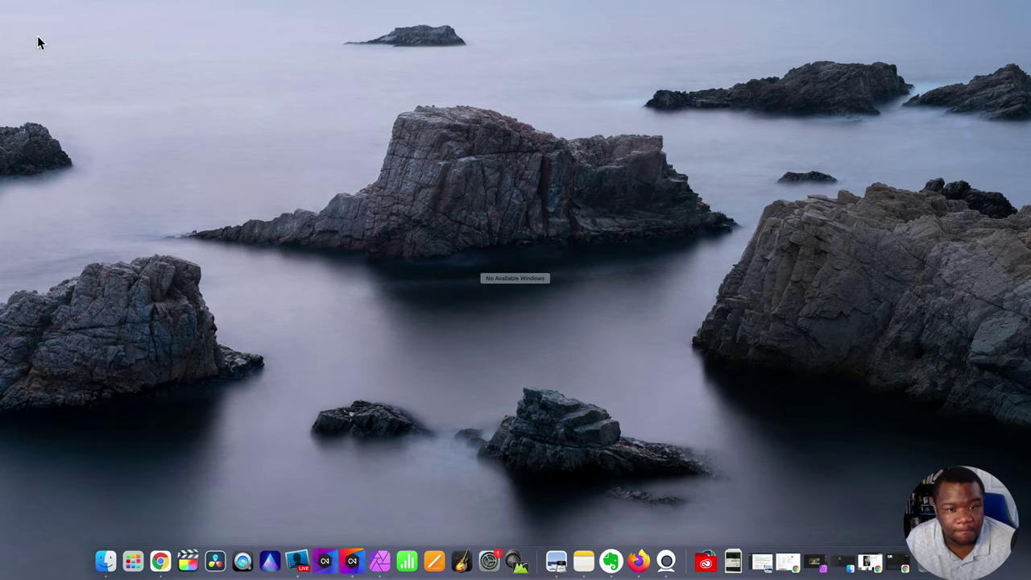
pyautogui.press('Escape')
# Force quit the unresponsive ON1 Photo RAW 2022 and close the Force Quit Applications window.
pyautogui.click(12, 5)
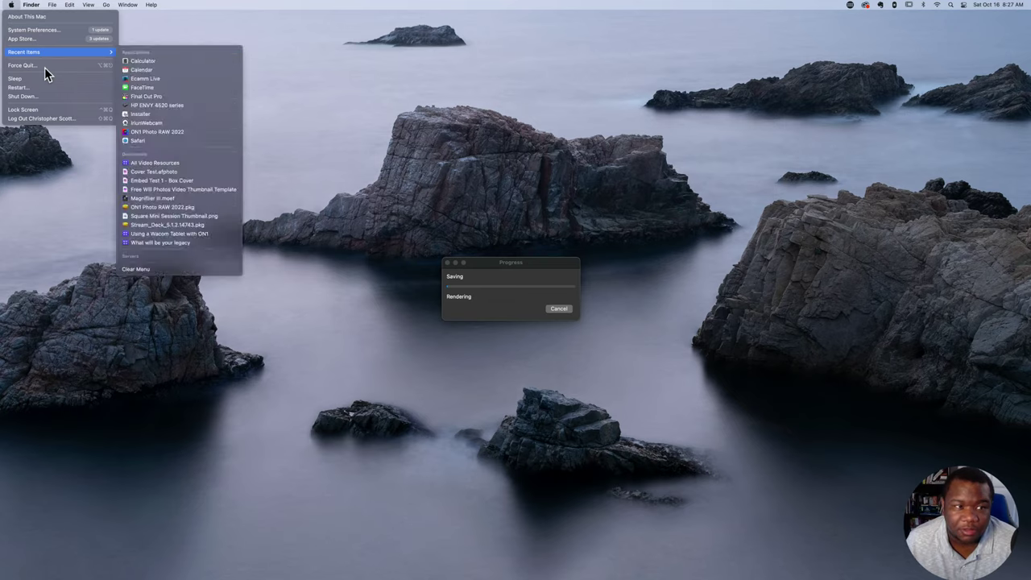
pyautogui.click(44, 67)
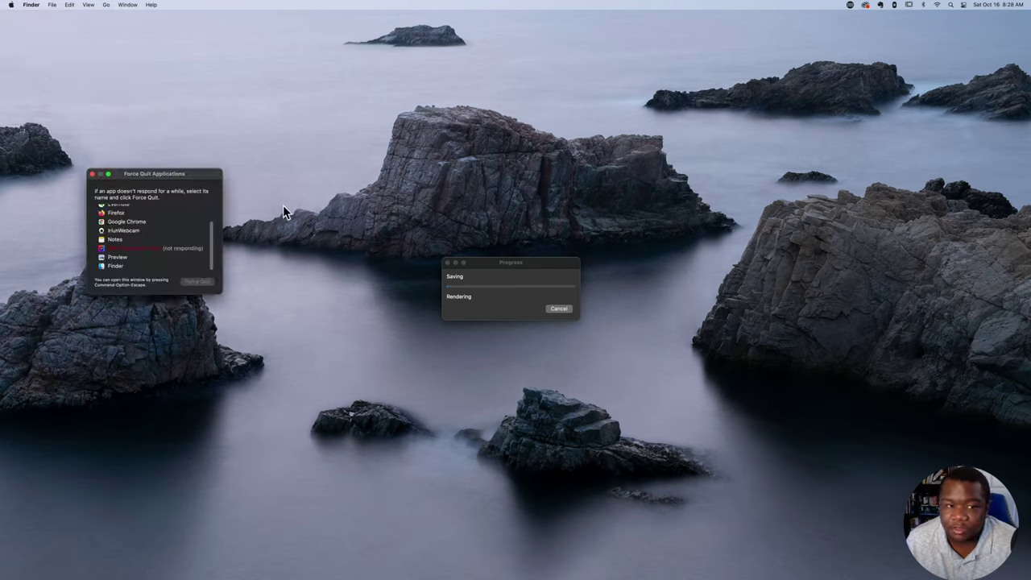
pyautogui.click(184, 250)
pyautogui.click(198, 281)
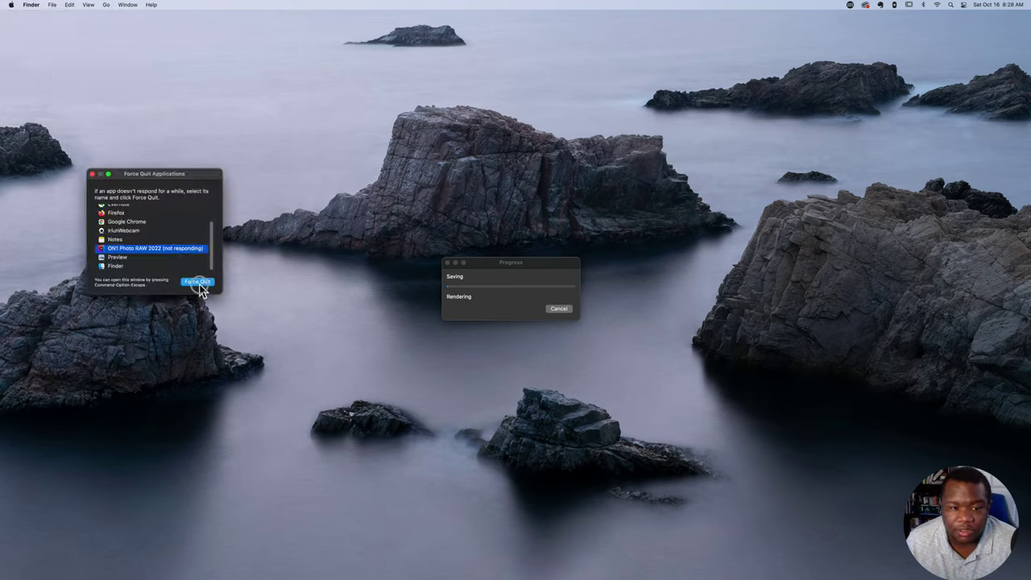
pyautogui.click(214, 246)
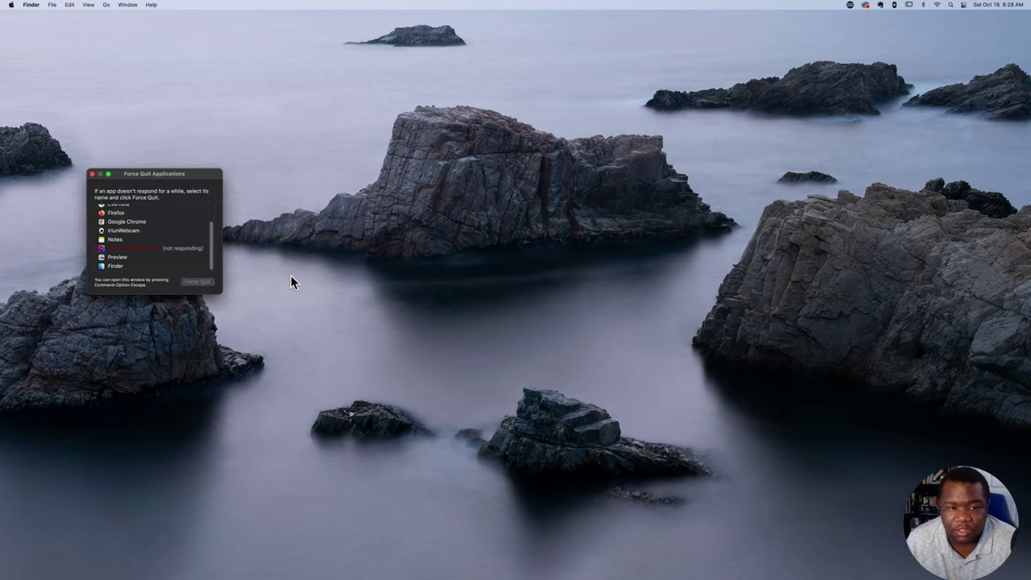
pyautogui.click(92, 174)
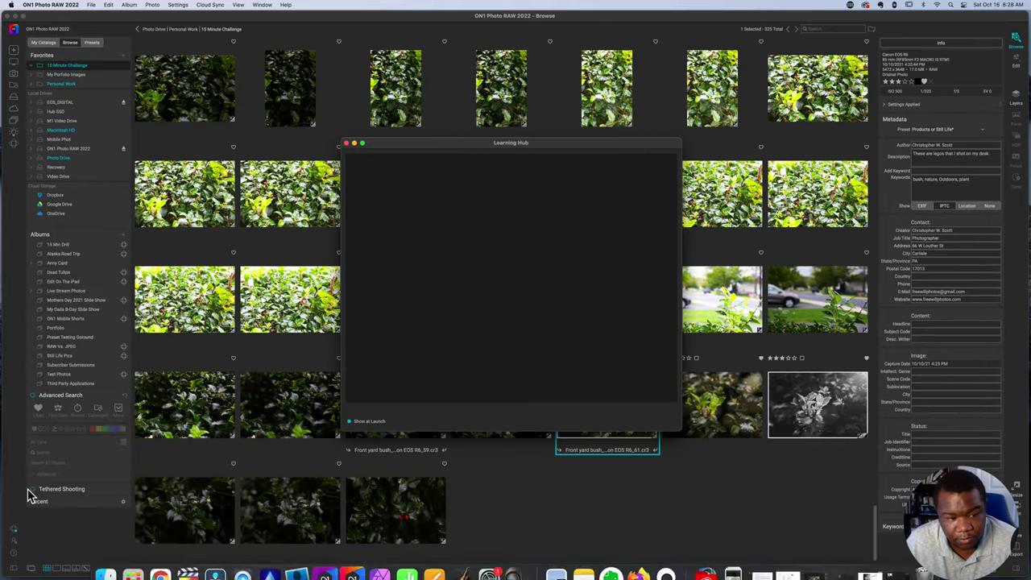
# Turn on Advanced Search and search all photos for liked ones.
pyautogui.click(33, 429)
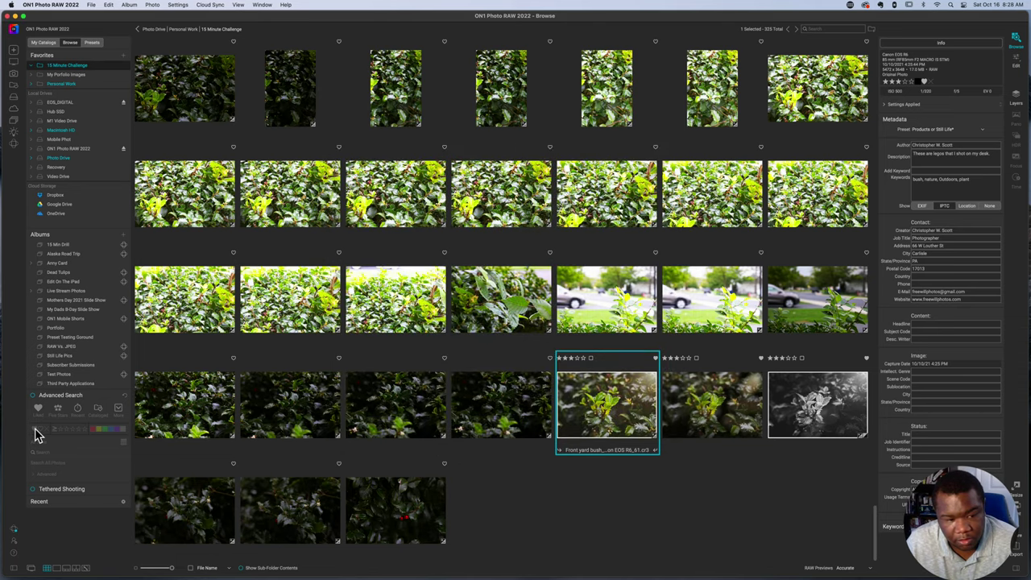
pyautogui.click(32, 395)
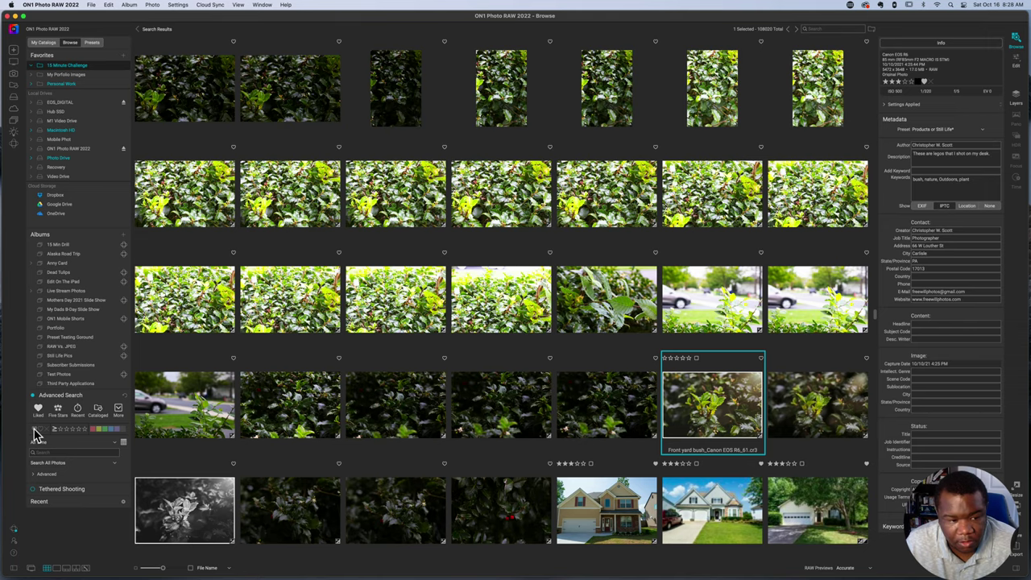
pyautogui.click(35, 433)
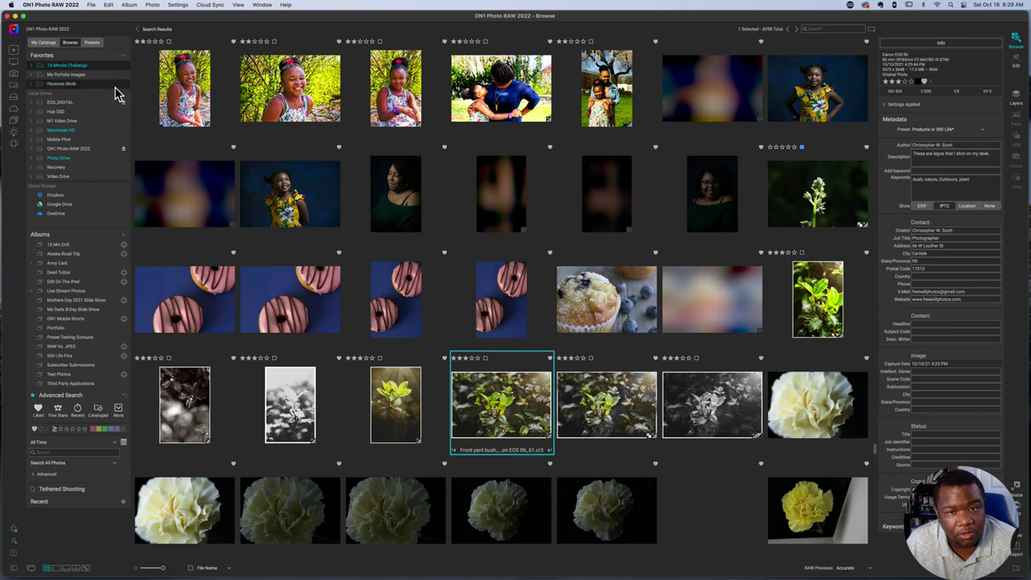
# Open the 15 Minute Challenge folder and filter its contents to liked photos.
pyautogui.click(70, 84)
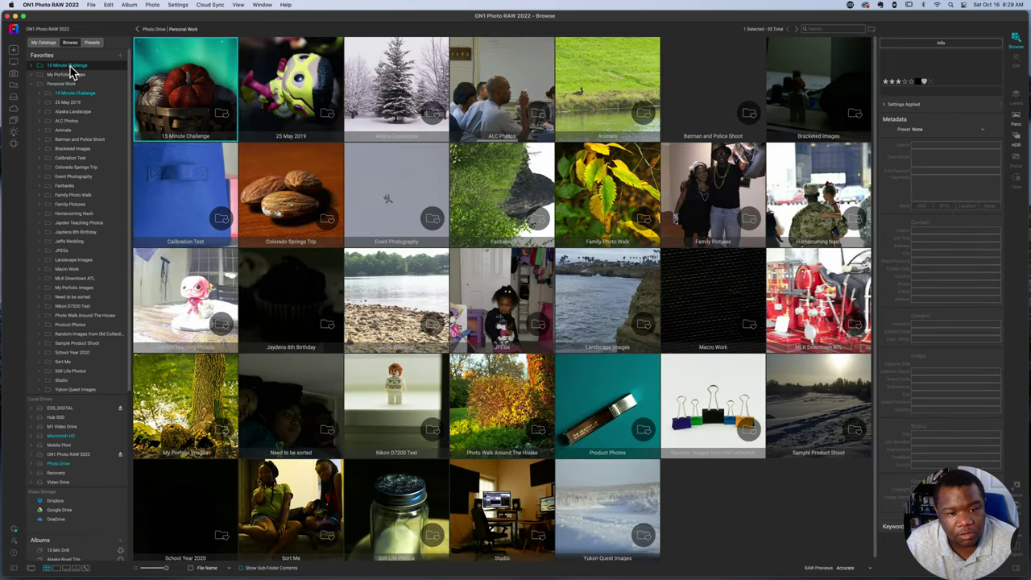
pyautogui.click(71, 66)
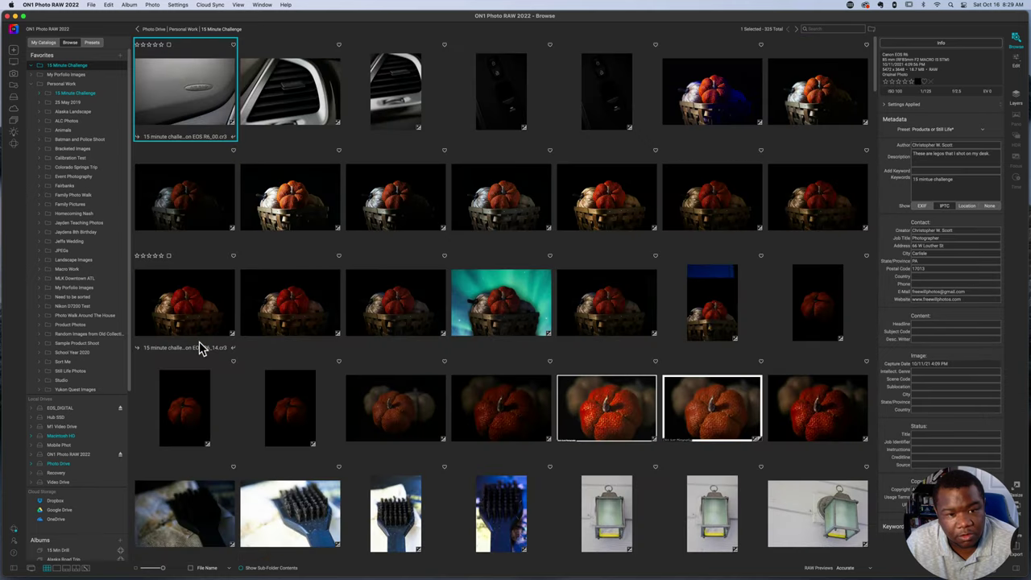
pyautogui.scroll(-5, 52, 481)
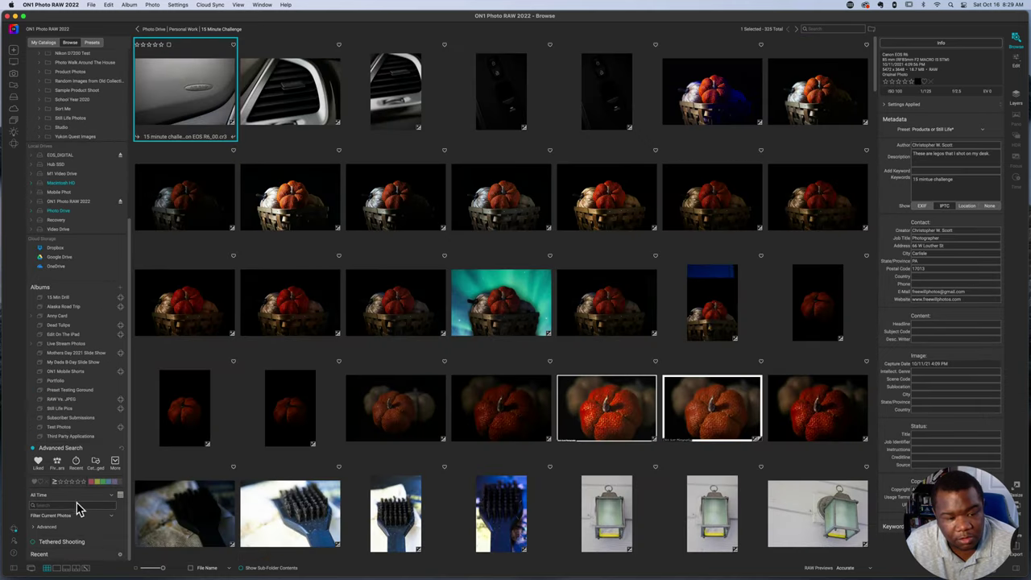
pyautogui.click(36, 482)
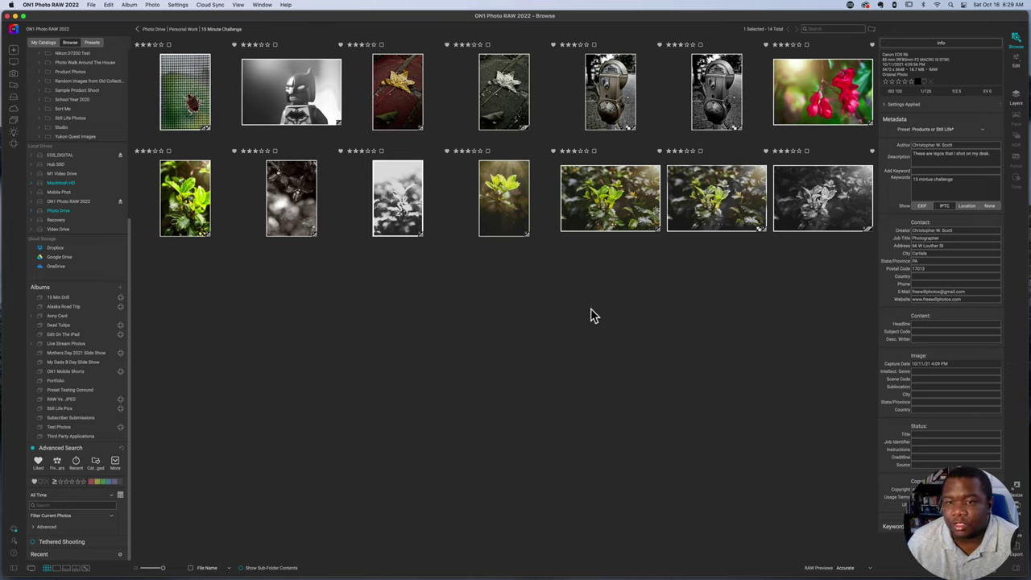
# Open the layered bronze-toned parking meter photo for editing and hide its top copy layer.
pyautogui.click(618, 90)
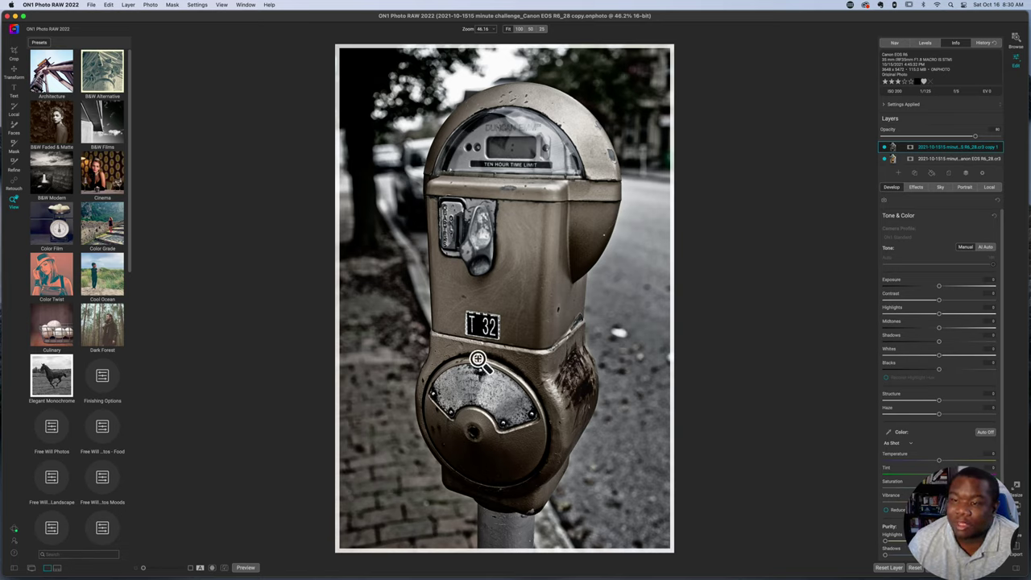
pyautogui.click(885, 146)
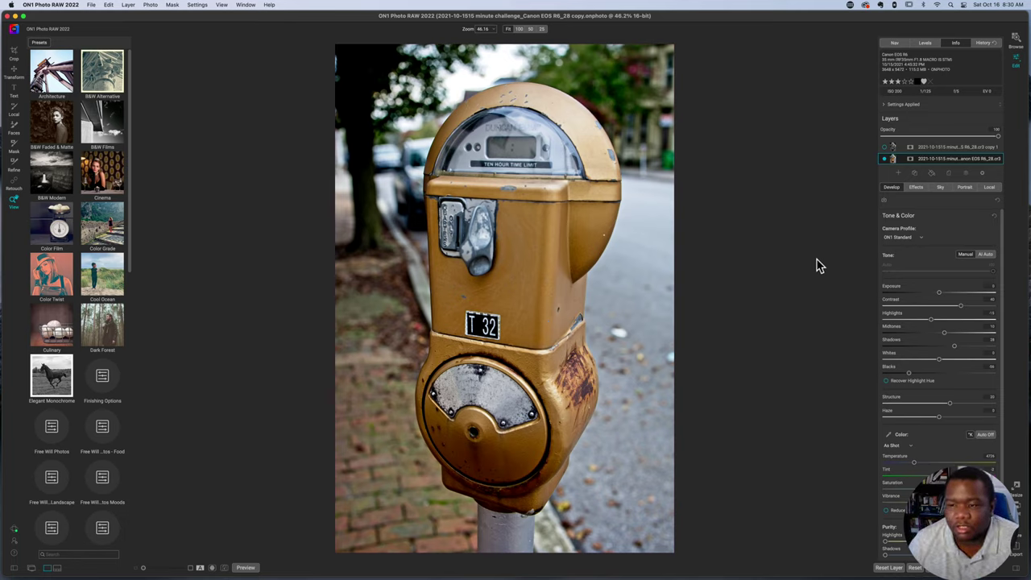
# Preview the Black & White filter on the bottom parking meter layer, then make the top copy layer visible again.
pyautogui.click(919, 188)
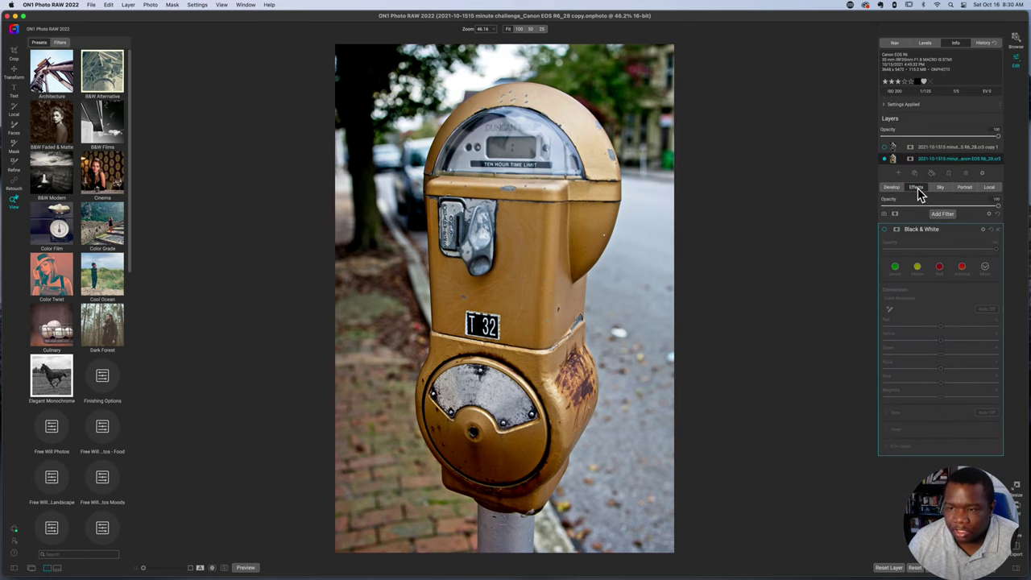
pyautogui.click(885, 231)
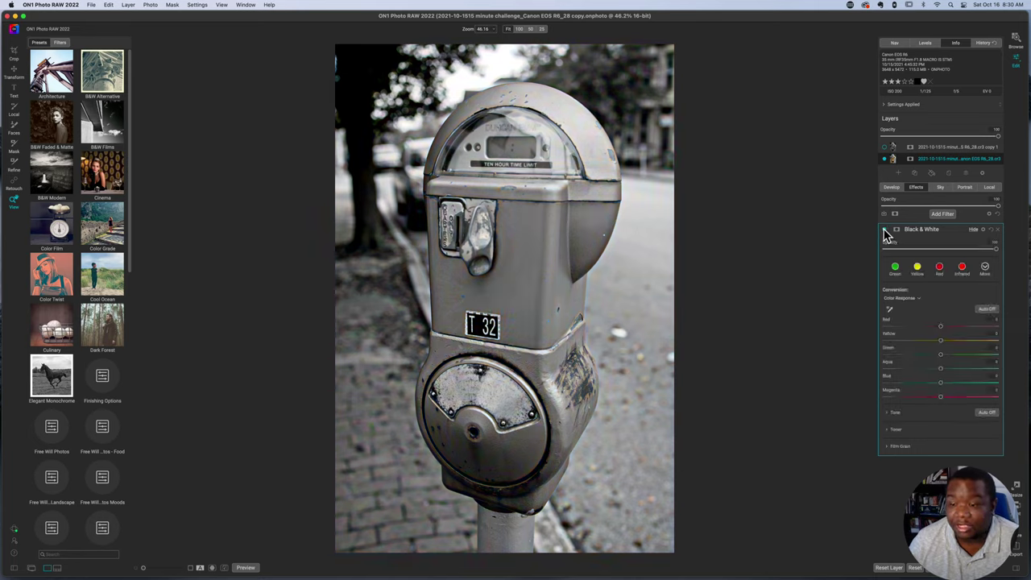
pyautogui.click(886, 230)
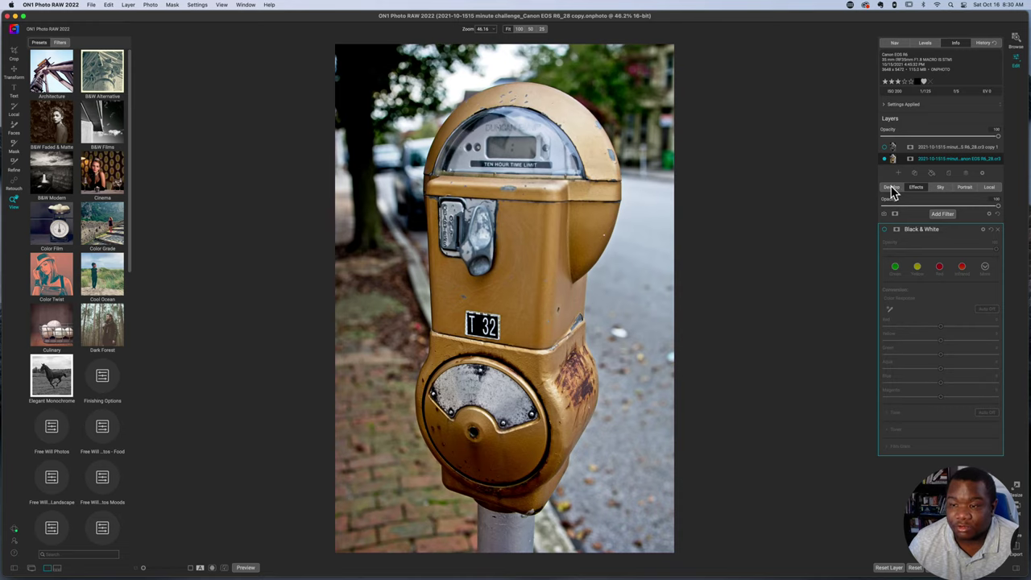
pyautogui.click(892, 189)
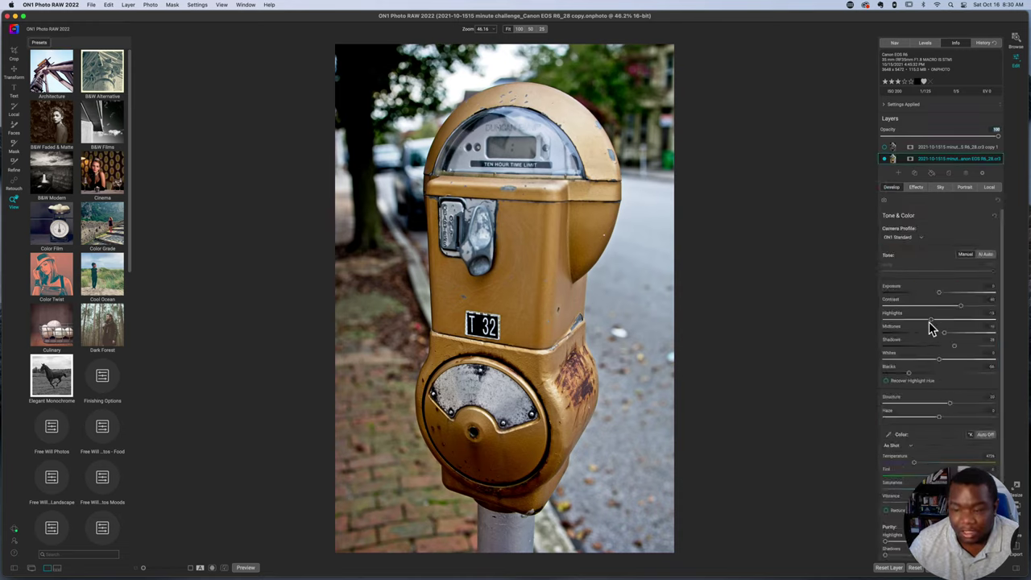
pyautogui.click(885, 147)
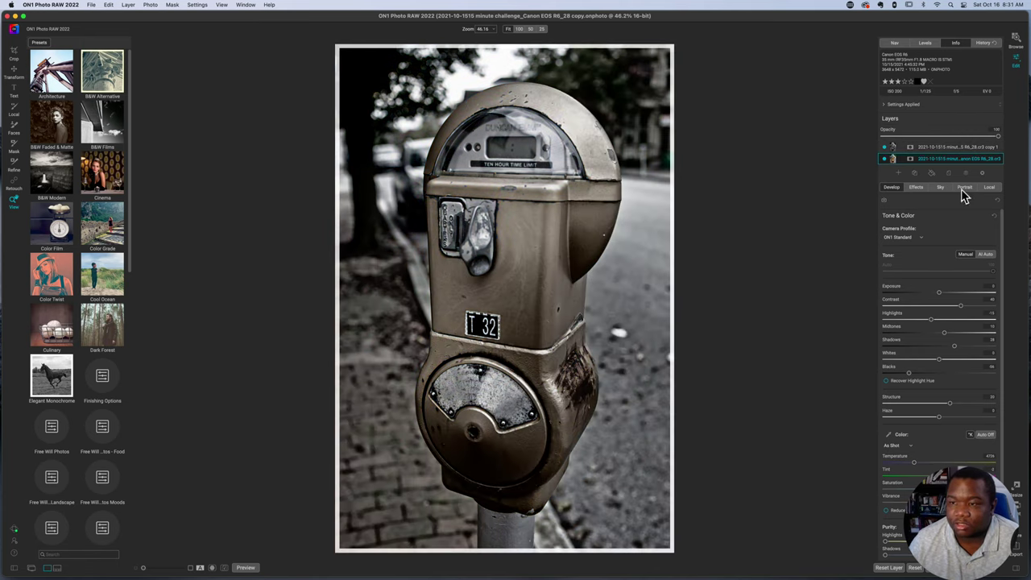
# Set the top copy layer's opacity to 100 and turn off its Borders filter.
pyautogui.click(978, 147)
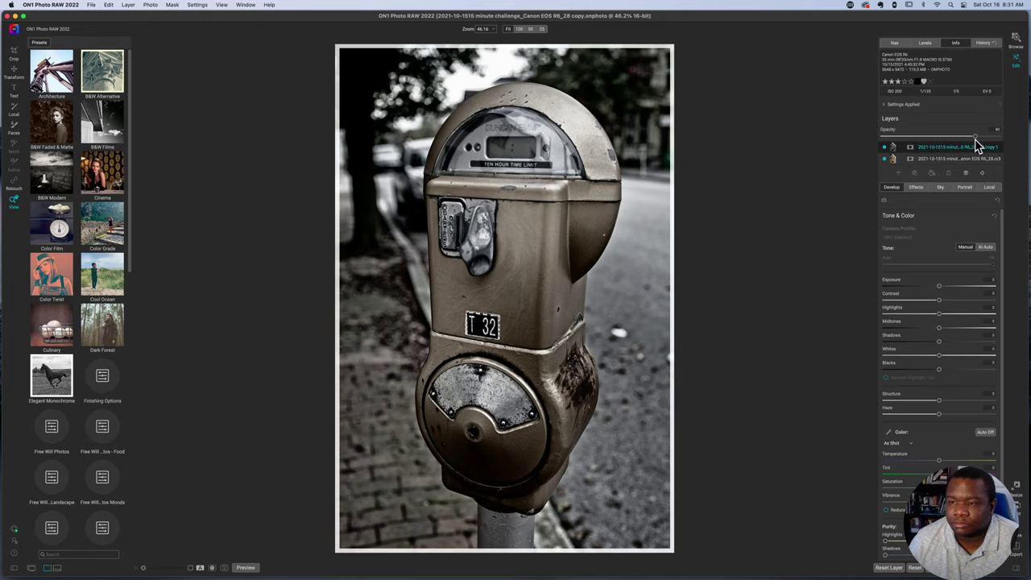
pyautogui.moveTo(976, 135); pyautogui.dragTo(1028, 137)
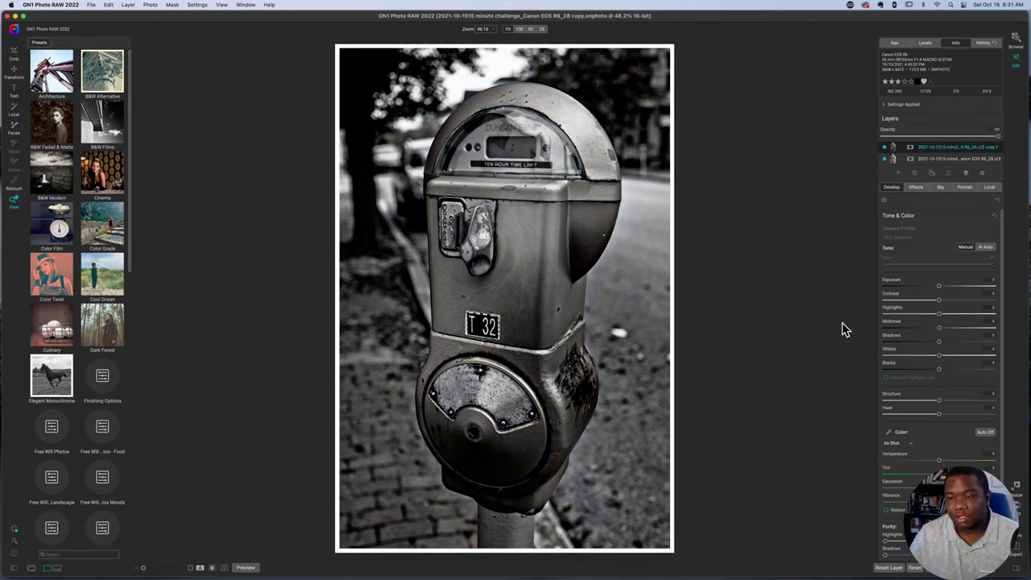
pyautogui.click(916, 188)
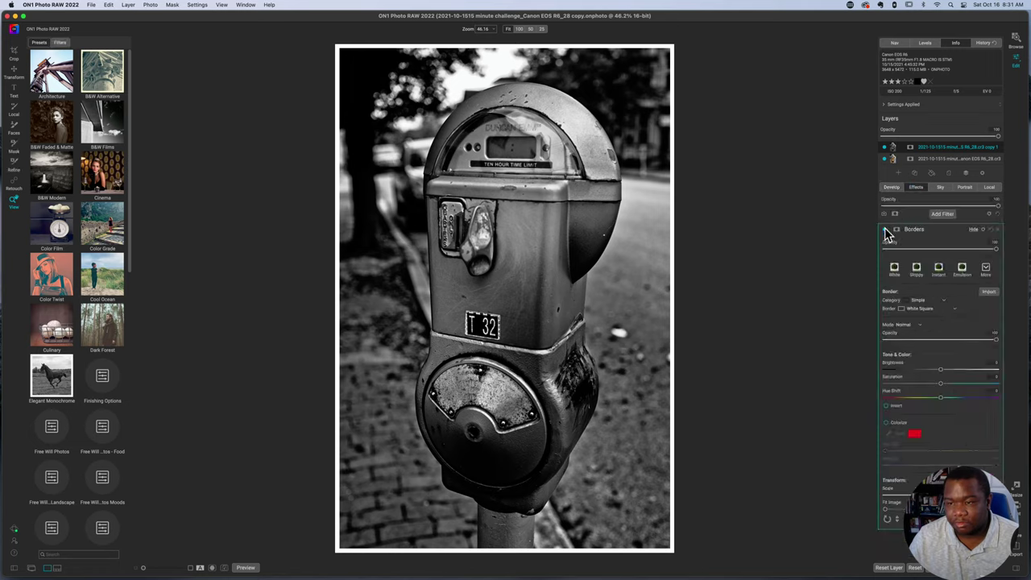
pyautogui.click(884, 230)
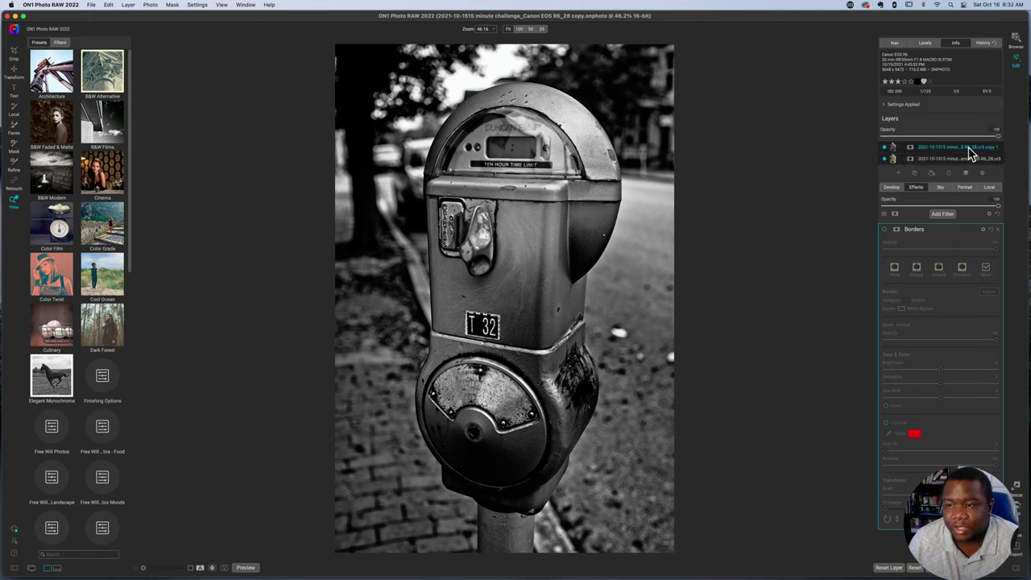
# Preview the top copy layer at an opacity of 80, then return it to 100.
pyautogui.moveTo(999, 139); pyautogui.dragTo(976, 141)
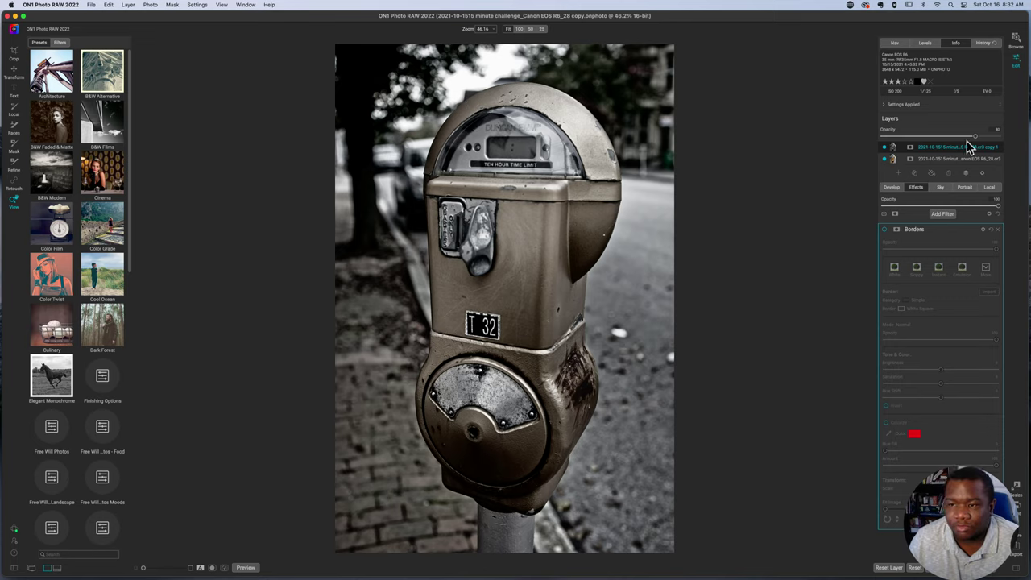
pyautogui.moveTo(976, 141); pyautogui.dragTo(1025, 143)
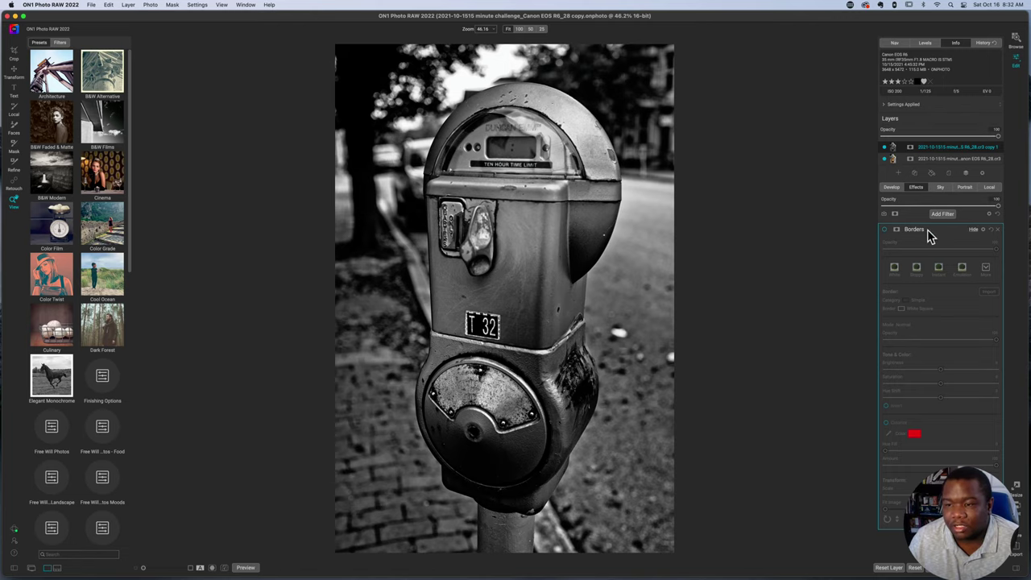
# Add a Photo Filter to the top copy layer and change its color to yellow-green.
pyautogui.click(947, 229)
pyautogui.click(944, 216)
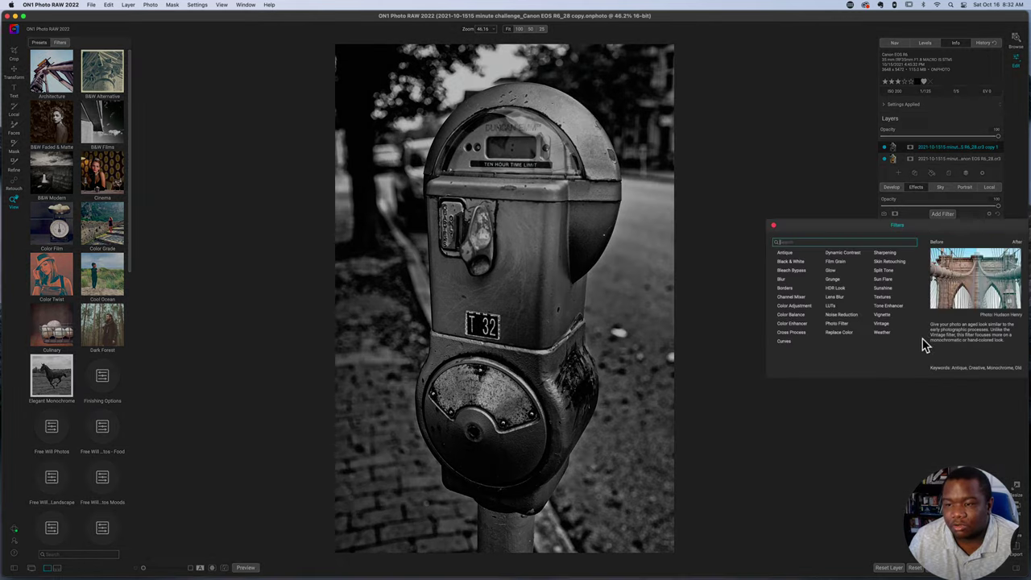
pyautogui.click(836, 323)
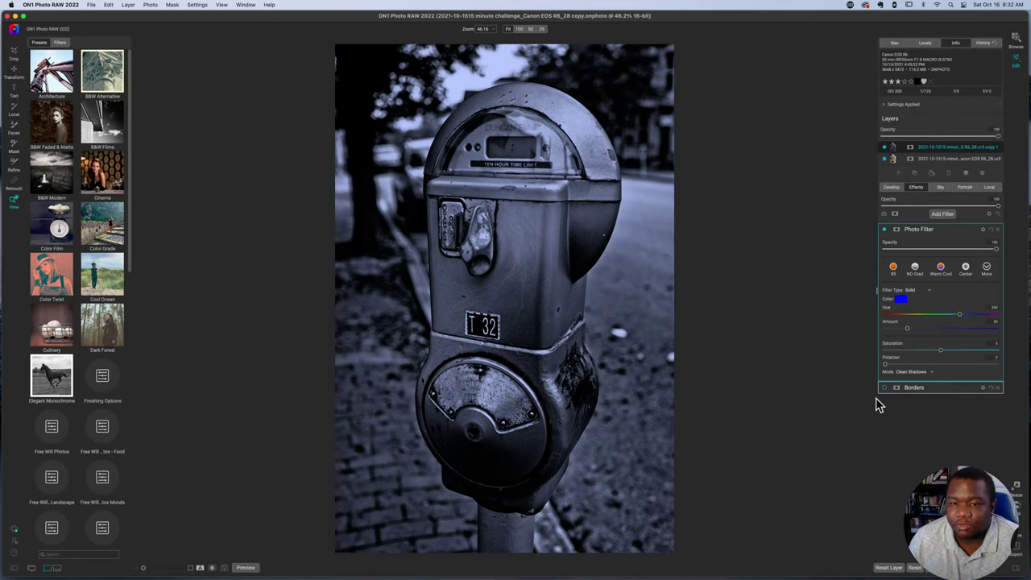
pyautogui.click(901, 299)
pyautogui.moveTo(150, 341); pyautogui.dragTo(792, 143)
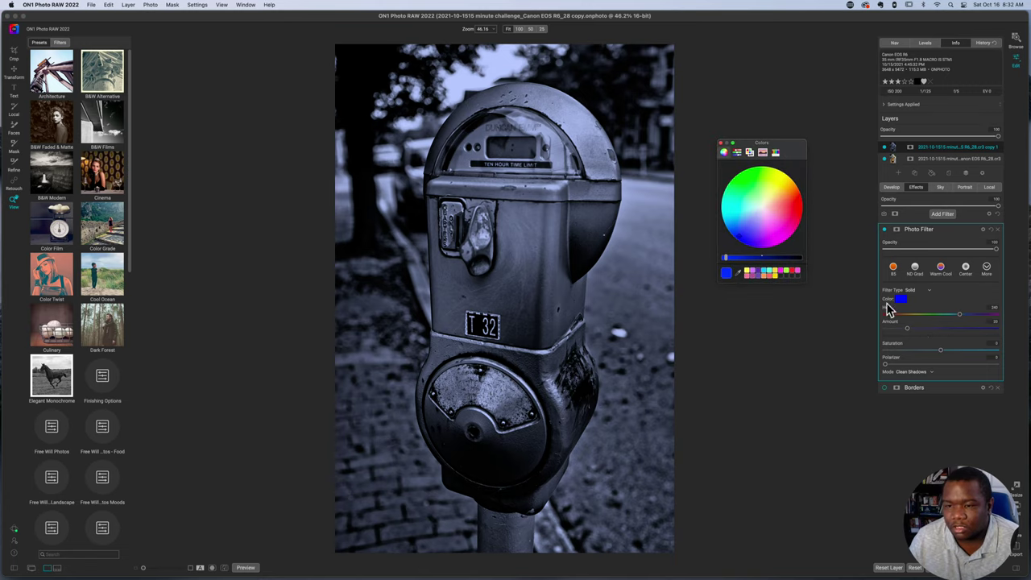
pyautogui.moveTo(742, 242); pyautogui.dragTo(772, 186)
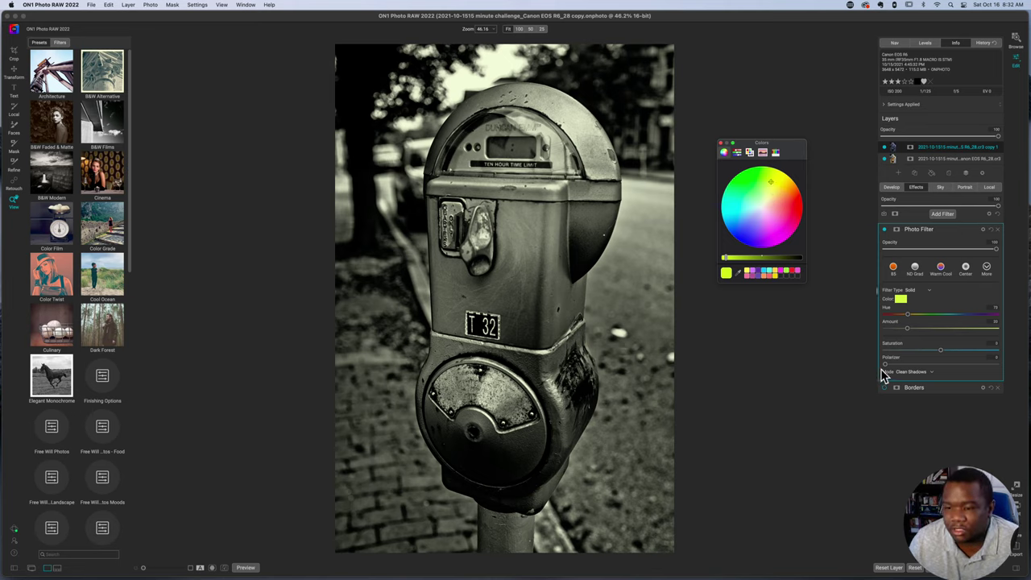
# Set the Photo Filter's Polarizer to about 44 and change its color to a darkened orange.
pyautogui.moveTo(886, 363); pyautogui.dragTo(933, 364)
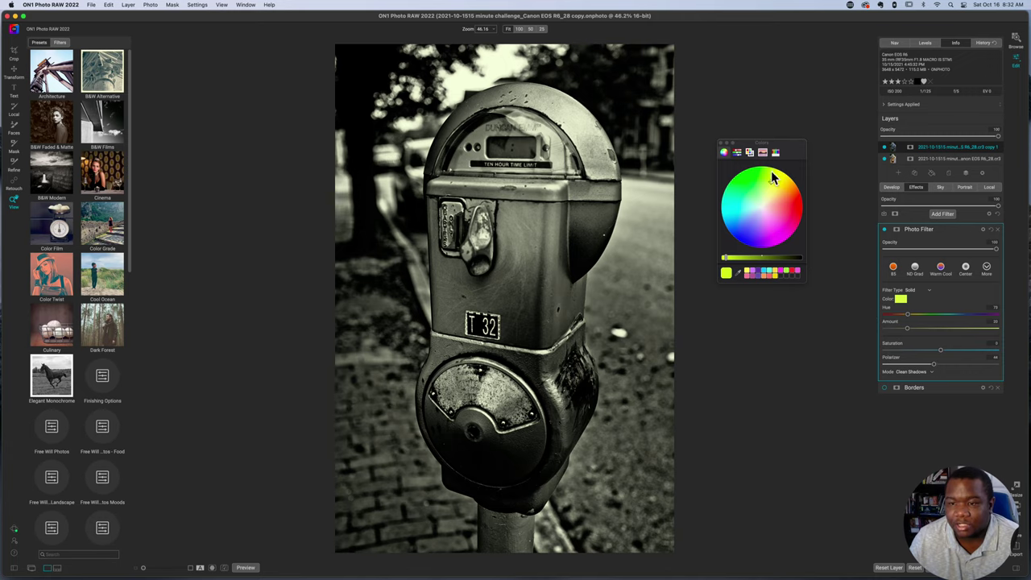
pyautogui.moveTo(771, 182); pyautogui.dragTo(792, 185)
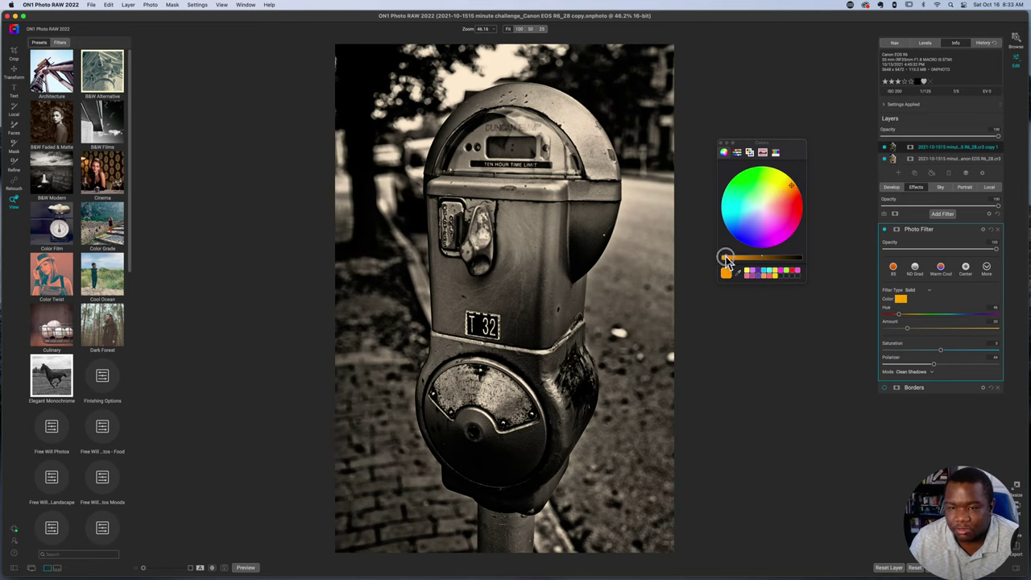
pyautogui.moveTo(727, 259); pyautogui.dragTo(746, 259)
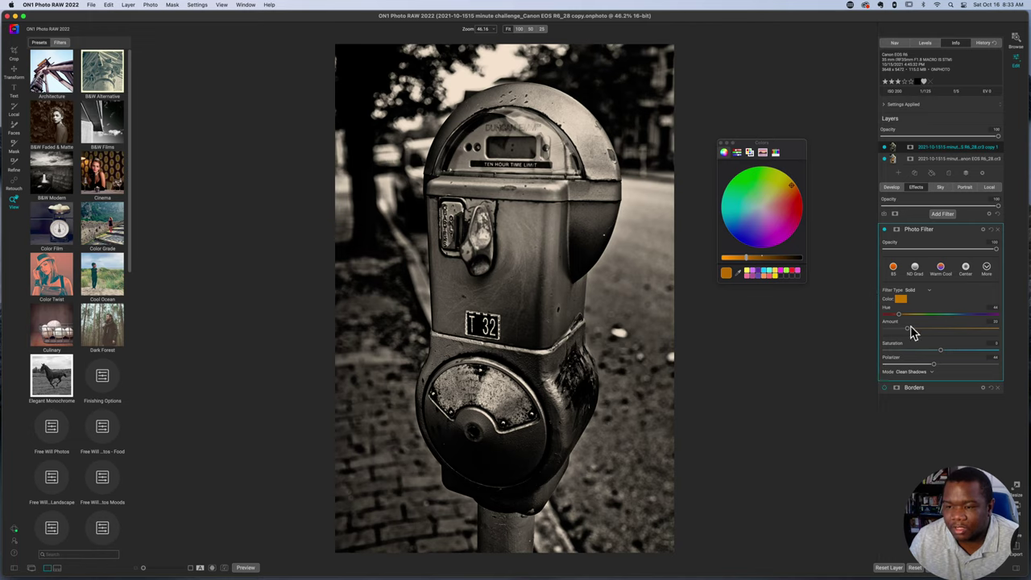
# Set the orange Photo Filter's Amount to 38, Polarizer to 17 and Opacity to about 81, and close the color picker.
pyautogui.moveTo(907, 328); pyautogui.dragTo(928, 335)
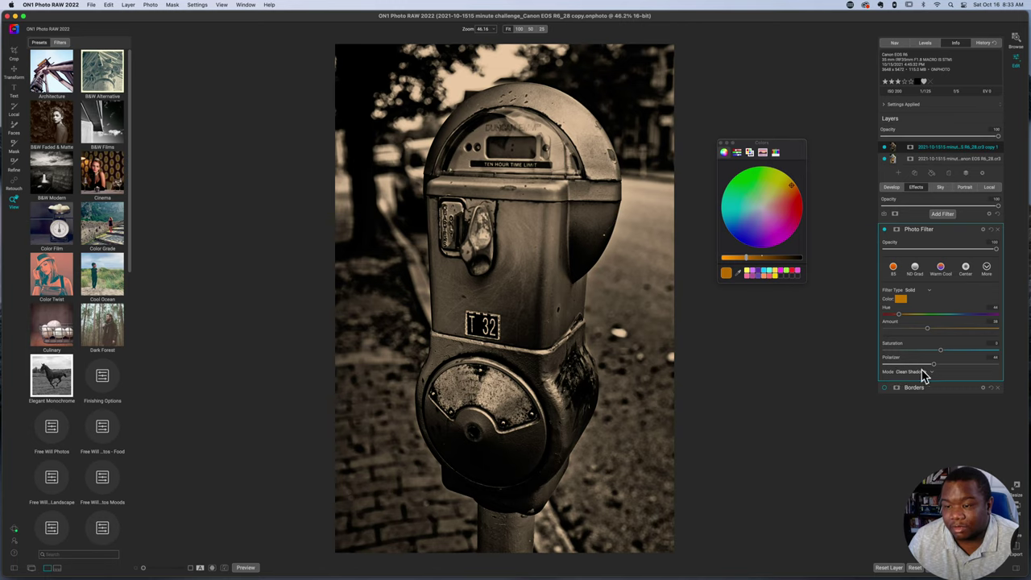
pyautogui.moveTo(933, 365); pyautogui.dragTo(905, 366)
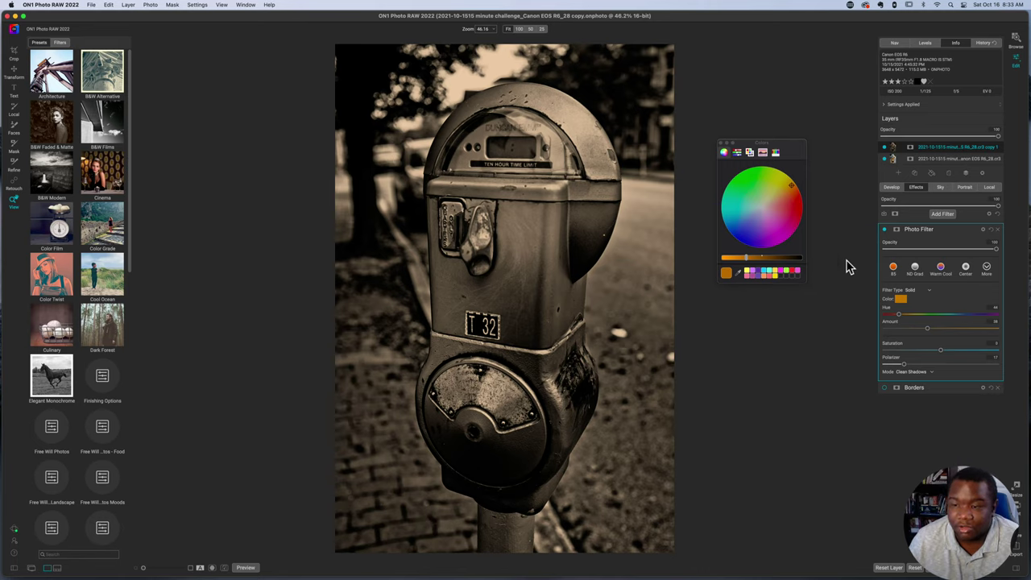
pyautogui.moveTo(999, 256); pyautogui.dragTo(978, 260)
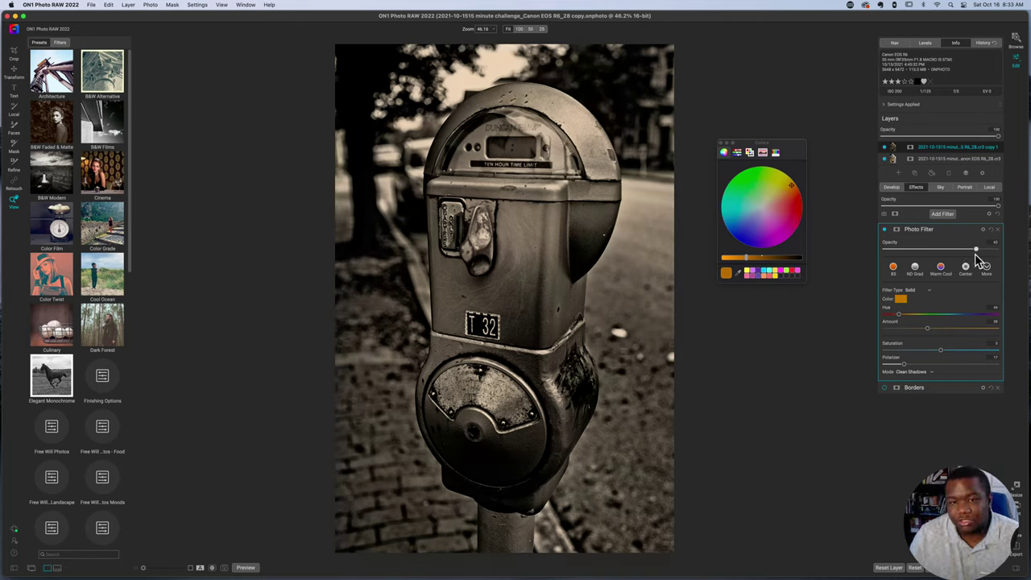
pyautogui.click(722, 144)
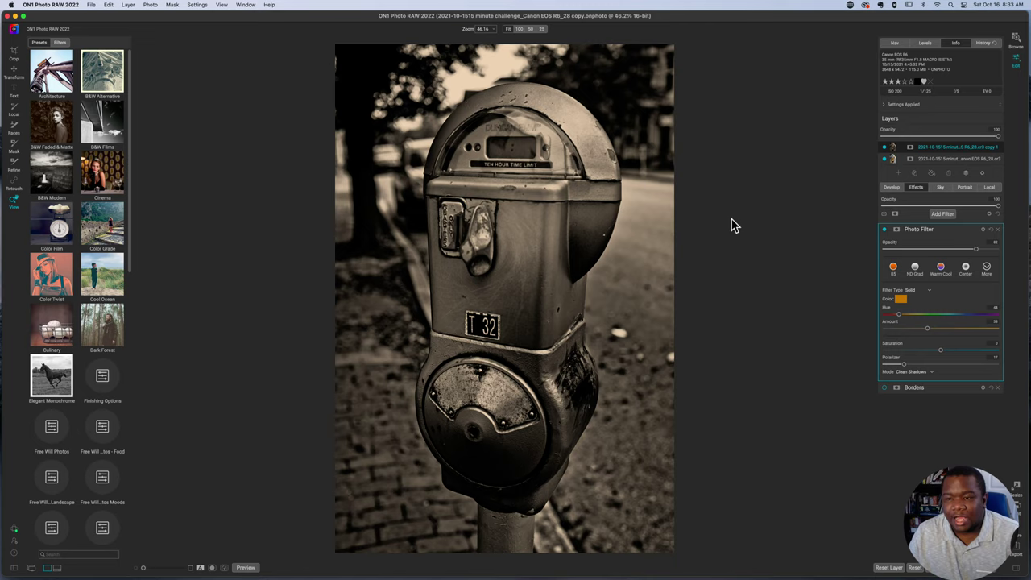
# Mask the orange Photo Filter with a soft diagonal gradient that limits the tint to the photo's lower-left area.
pyautogui.click(896, 231)
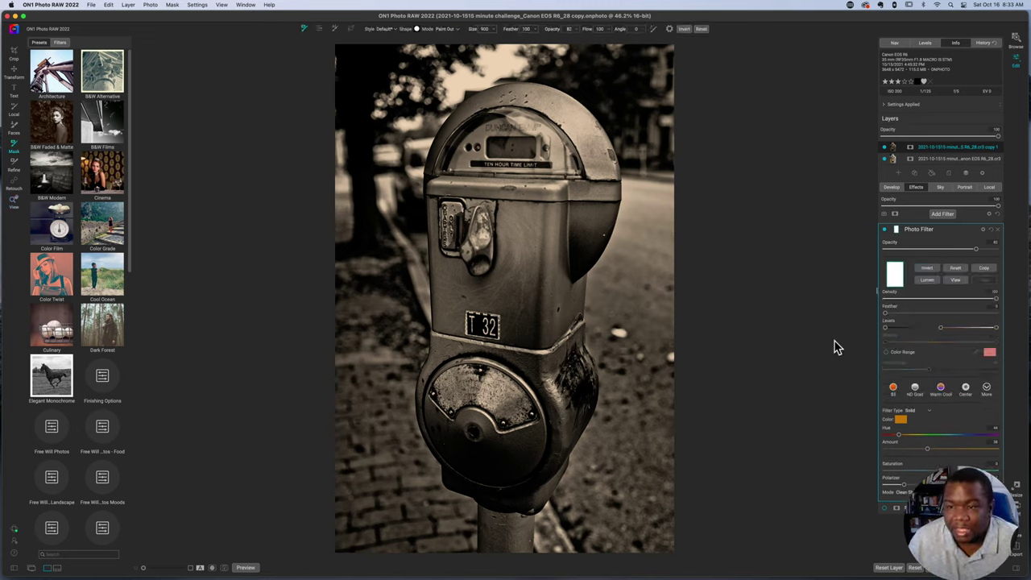
pyautogui.click(320, 32)
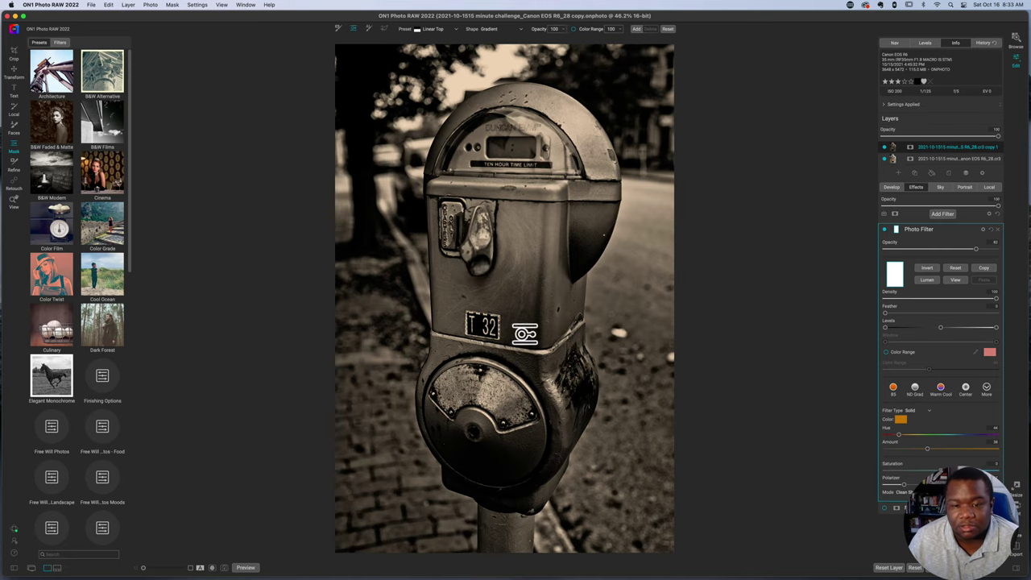
pyautogui.click(515, 323)
pyautogui.moveTo(542, 323); pyautogui.dragTo(535, 342)
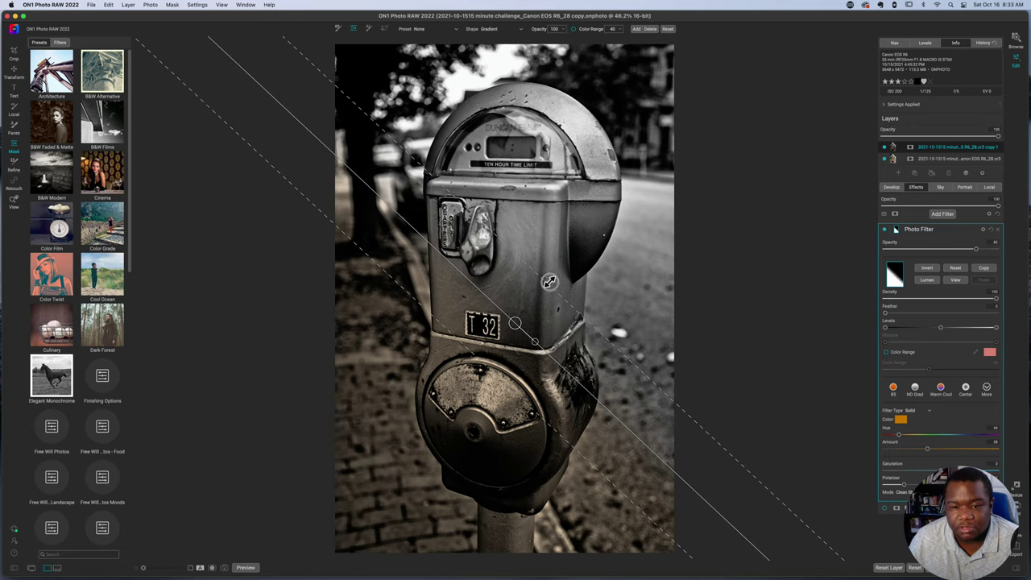
pyautogui.moveTo(550, 282); pyautogui.dragTo(589, 255)
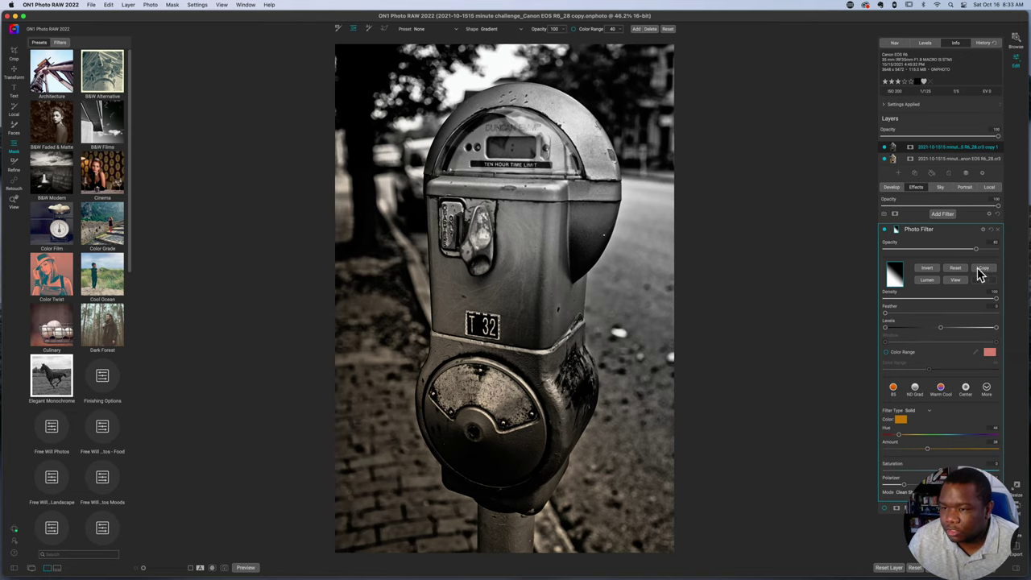
# Add a second Photo Filter with a cyan-blue color and set its Polarizer to about 36.
pyautogui.click(945, 214)
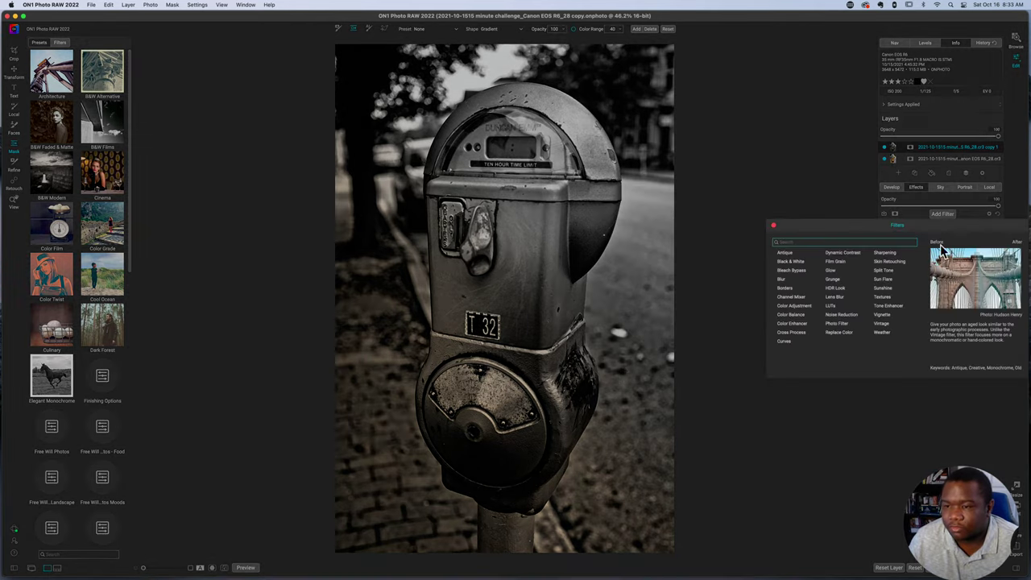
pyautogui.click(852, 352)
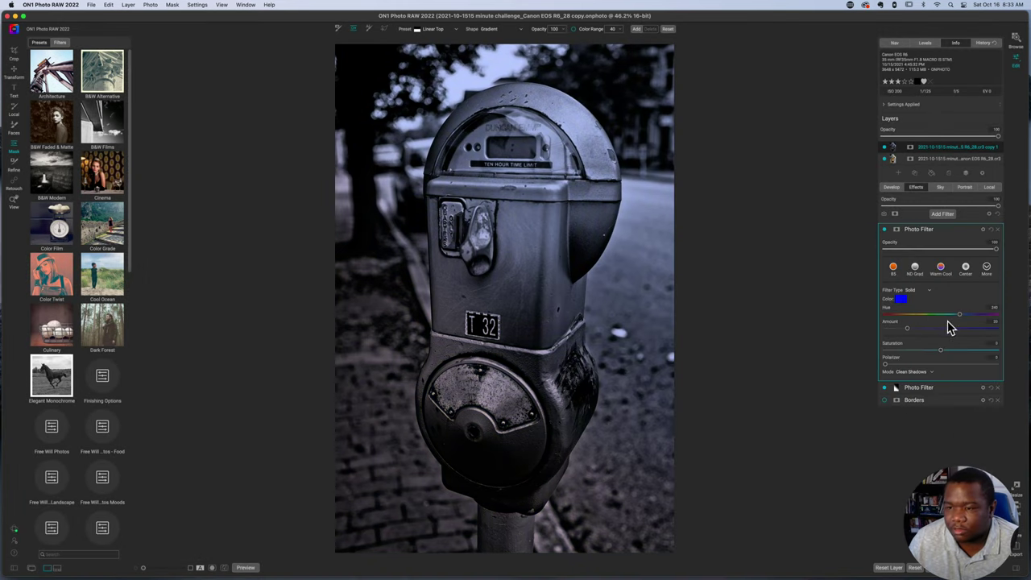
pyautogui.click(903, 301)
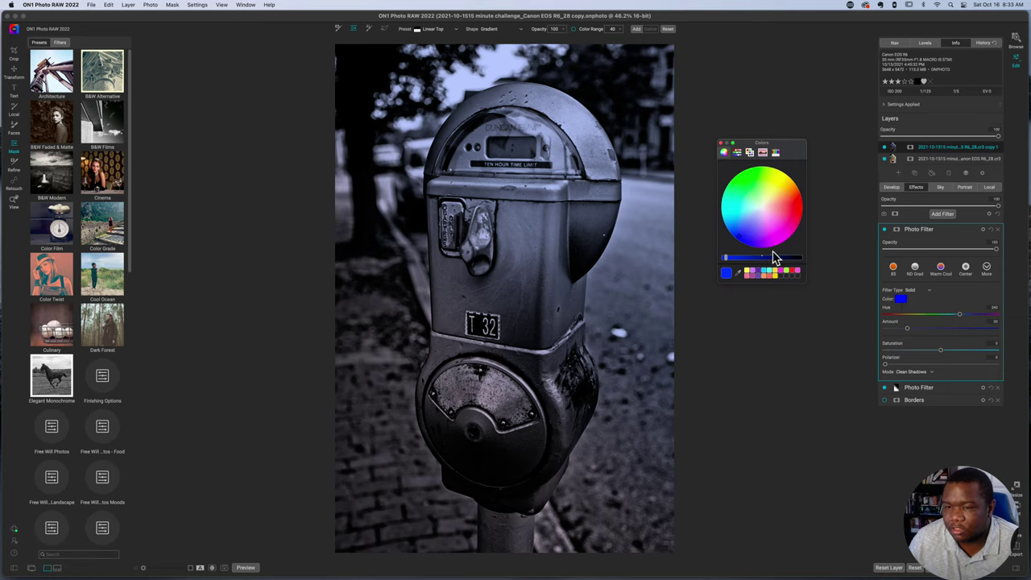
pyautogui.moveTo(743, 241); pyautogui.dragTo(734, 219)
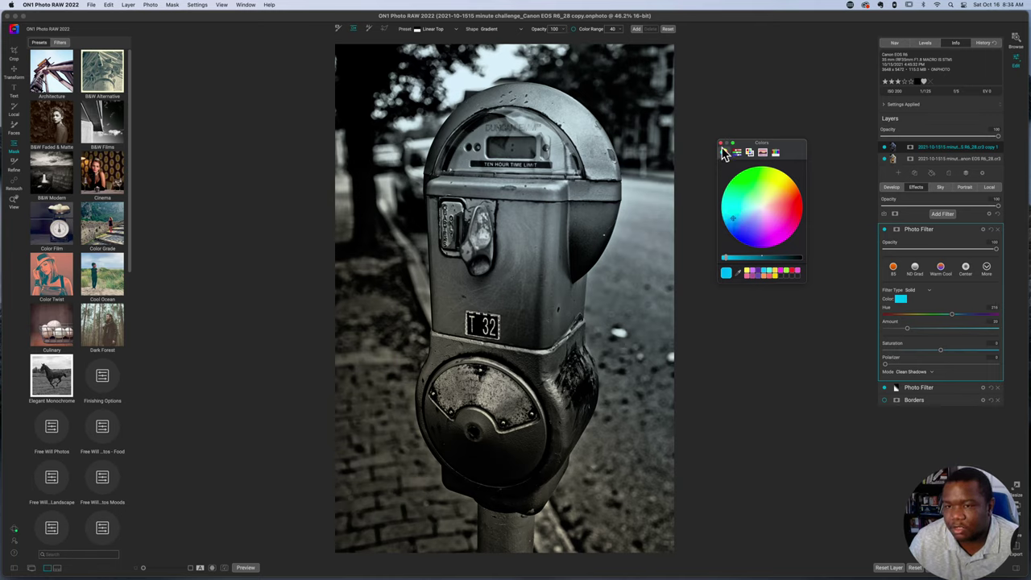
pyautogui.moveTo(886, 365); pyautogui.dragTo(925, 365)
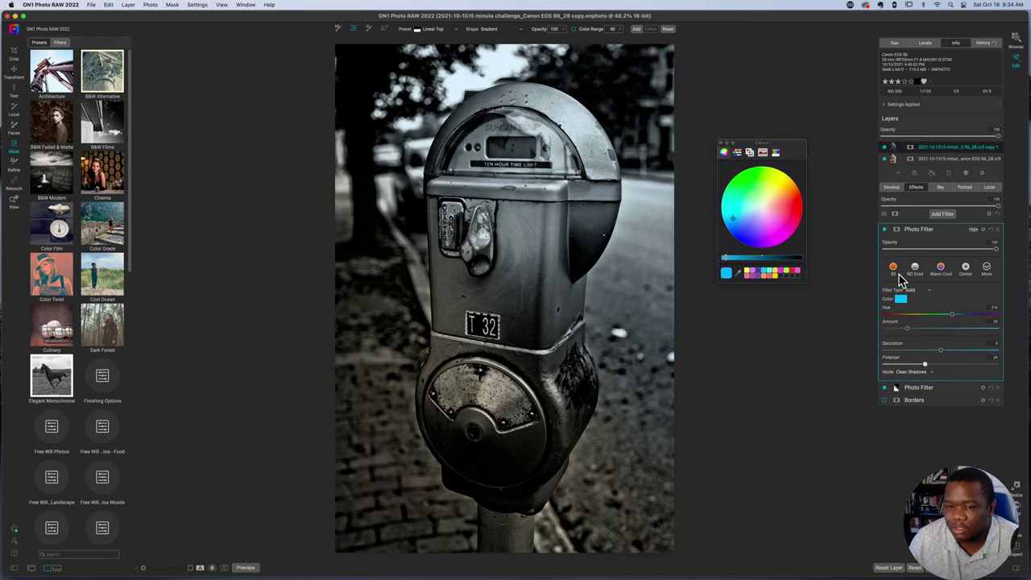
pyautogui.click(722, 143)
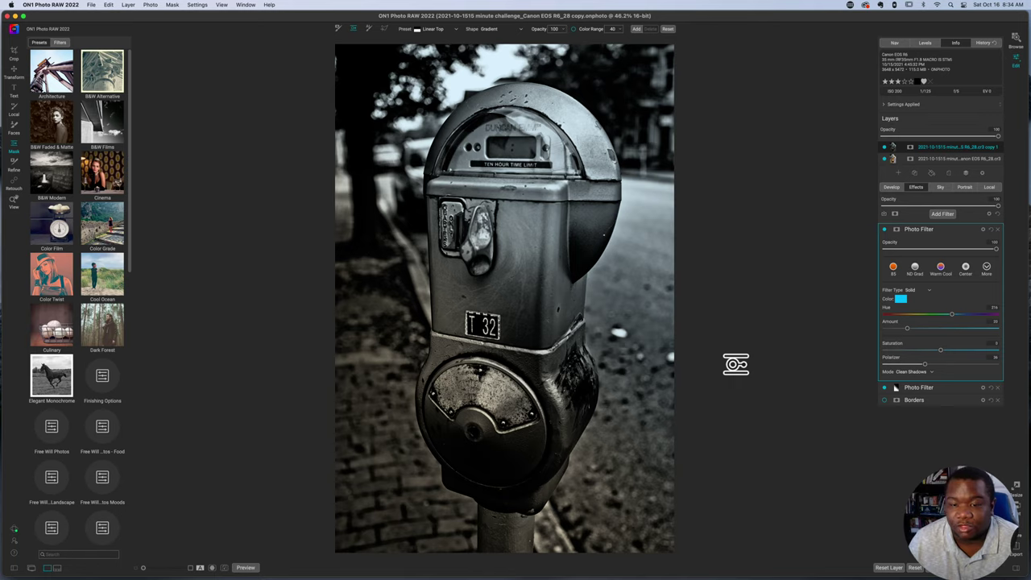
# Rotate and move the orange Photo Filter's gradient mask so its tint falls on the left side of the photo.
pyautogui.click(919, 388)
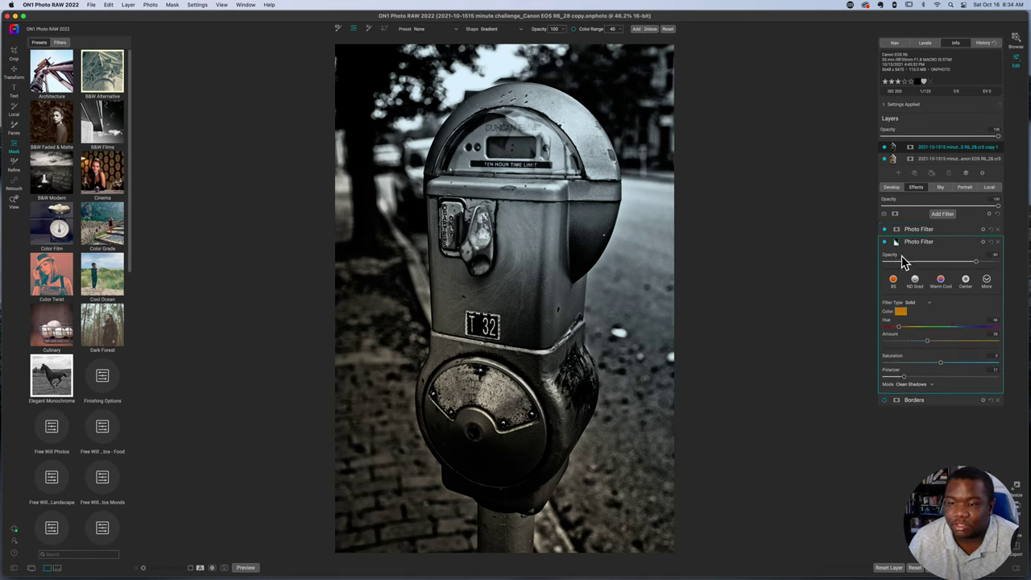
pyautogui.click(898, 242)
pyautogui.click(897, 242)
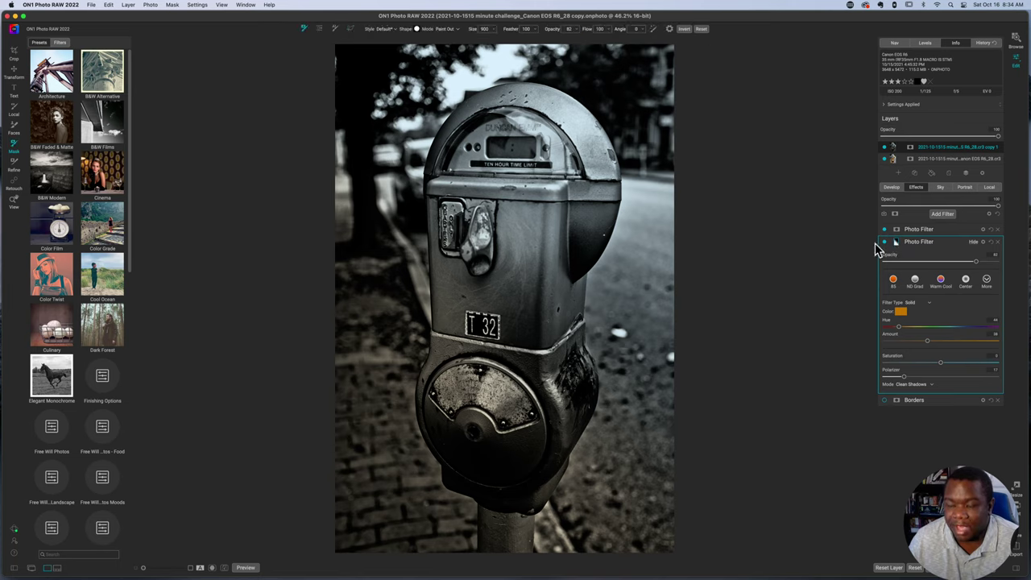
pyautogui.hotkey('shift', 'b')
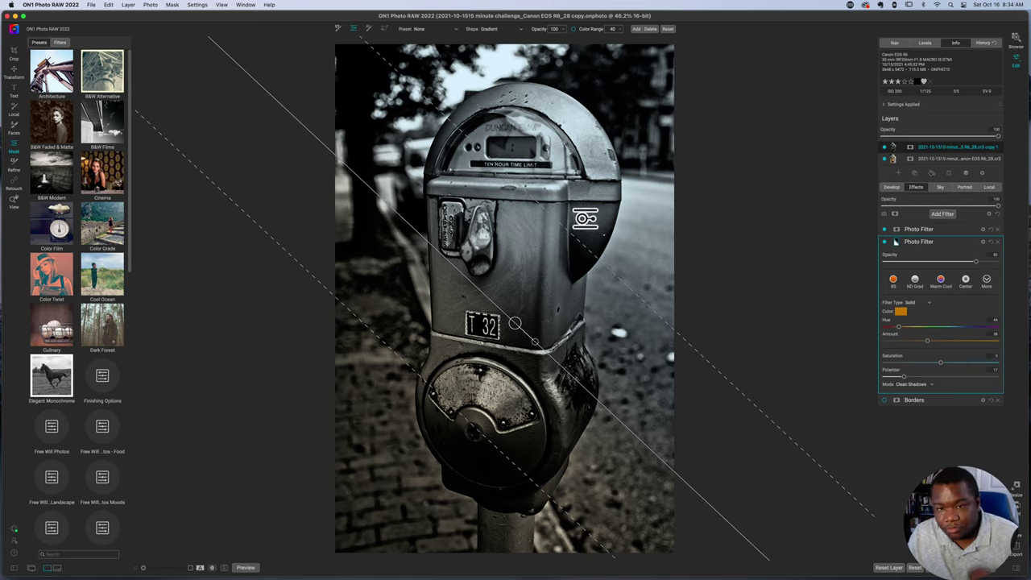
pyautogui.moveTo(536, 344); pyautogui.dragTo(569, 304)
pyautogui.moveTo(466, 314); pyautogui.dragTo(348, 339)
pyautogui.moveTo(566, 309); pyautogui.dragTo(524, 333)
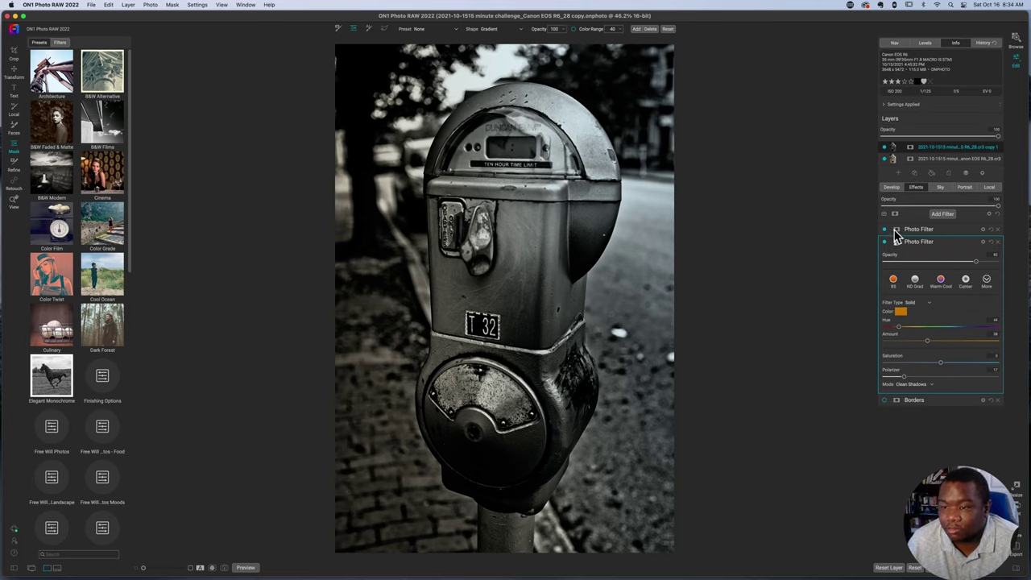
# Paste the copied gradient mask onto the cyan-blue Photo Filter and invert it.
pyautogui.click(935, 243)
pyautogui.click(984, 280)
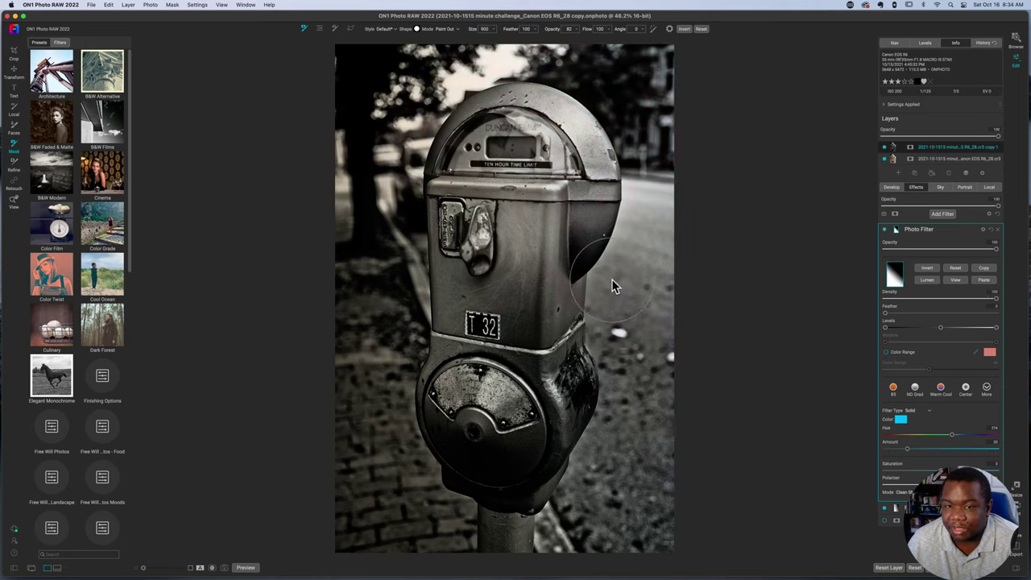
pyautogui.click(928, 270)
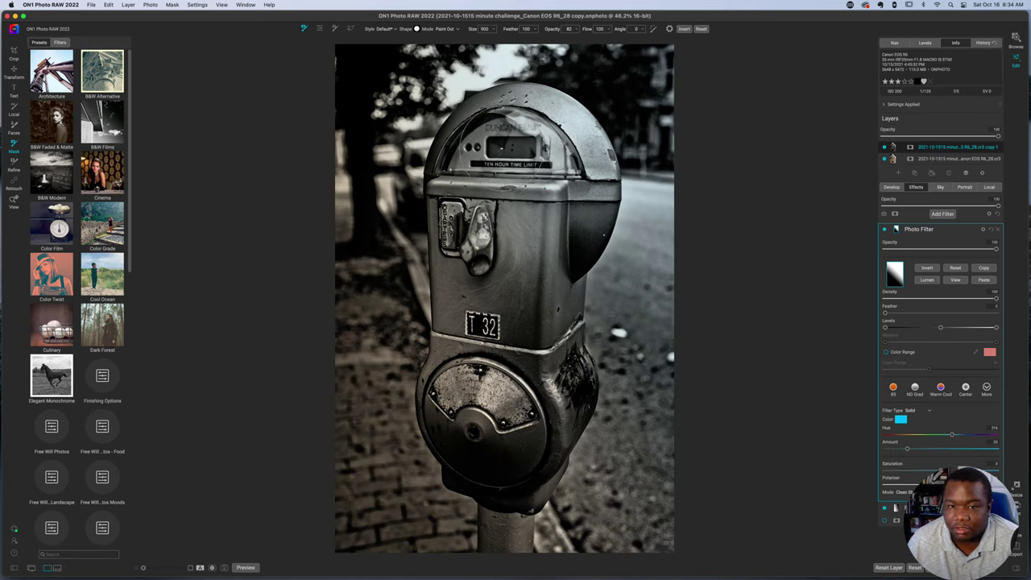
# Rotate and move the cyan-blue filter's gradient to cover the photo's upper-left area, and raise its Amount to about 44.
pyautogui.hotkey('shift', 'b')
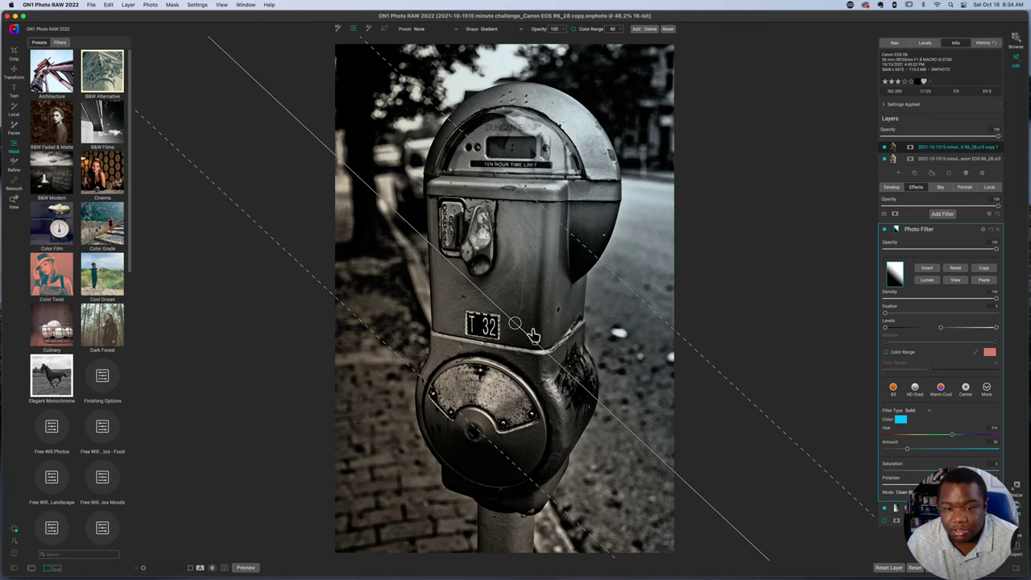
pyautogui.moveTo(582, 326); pyautogui.dragTo(512, 153)
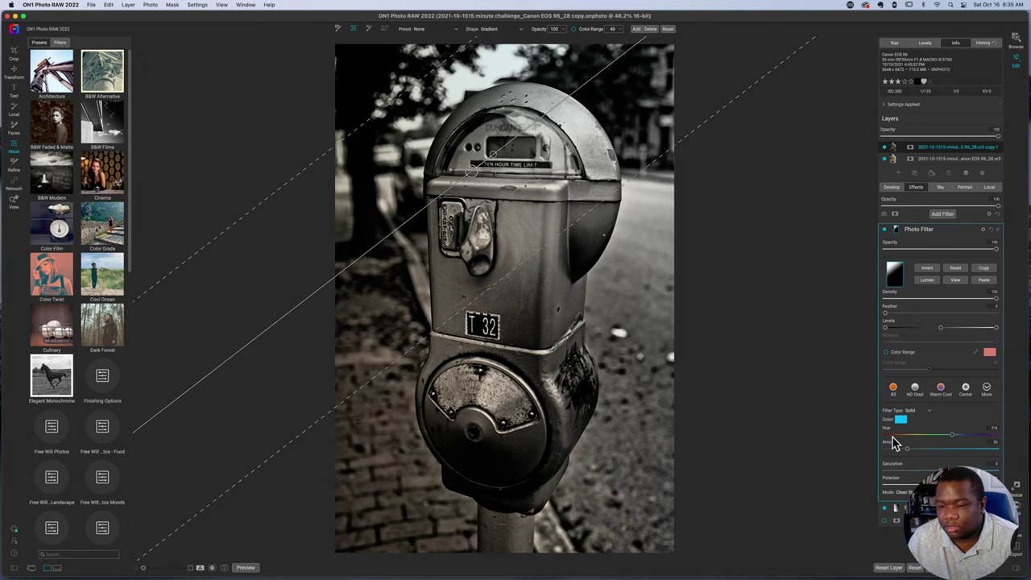
pyautogui.moveTo(907, 453); pyautogui.dragTo(934, 452)
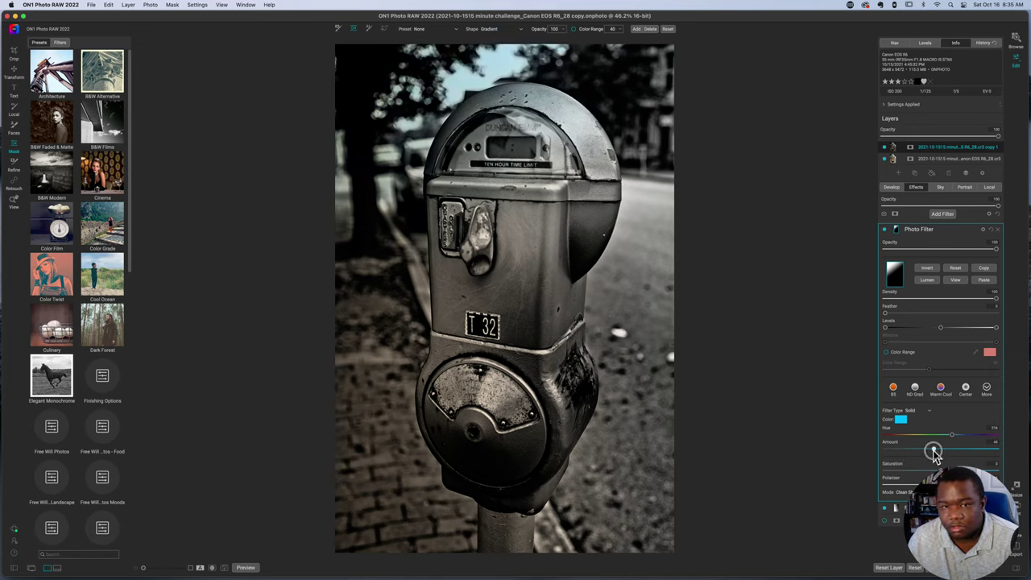
# Collapse the cyan-blue filter and add a third Photo Filter to the top copy layer.
pyautogui.click(951, 235)
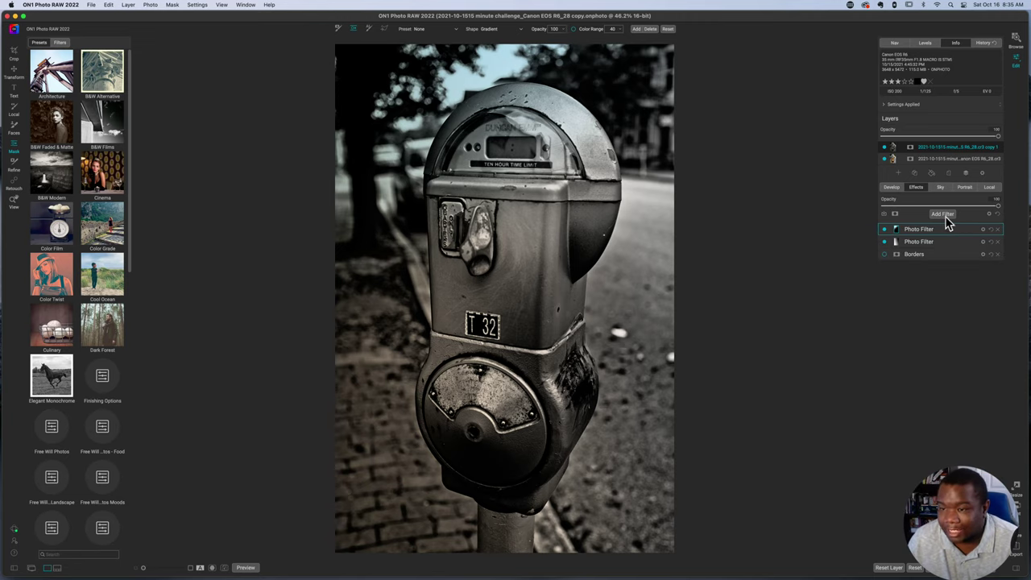
pyautogui.click(945, 215)
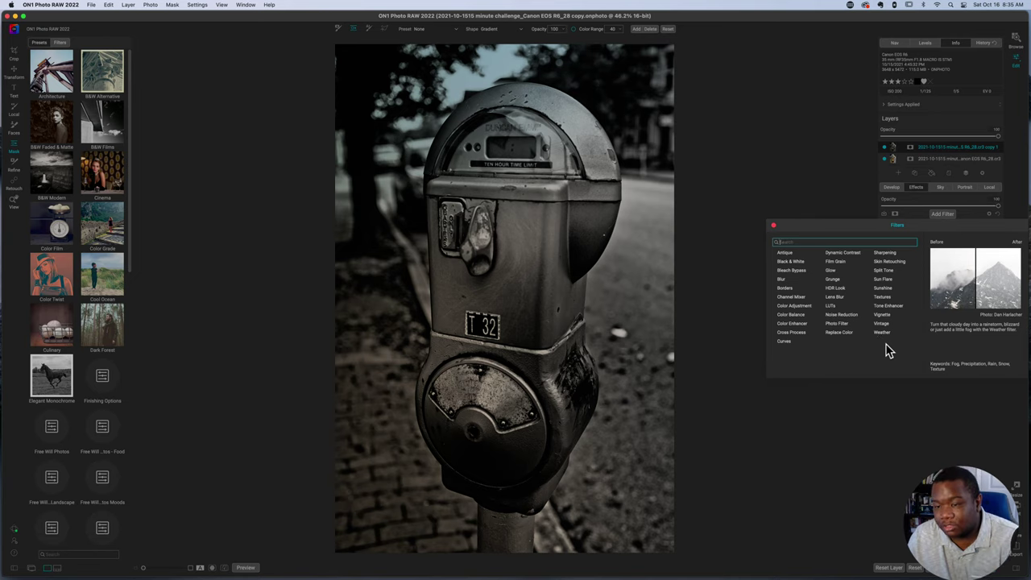
pyautogui.click(836, 323)
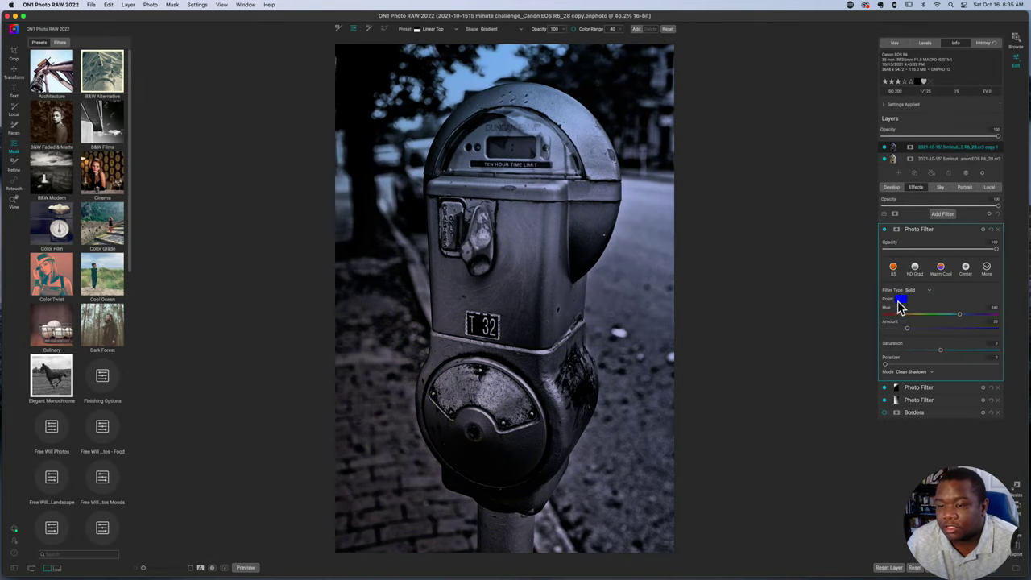
# Change the third Photo Filter's color to red and raise its Amount to about 58.
pyautogui.click(900, 299)
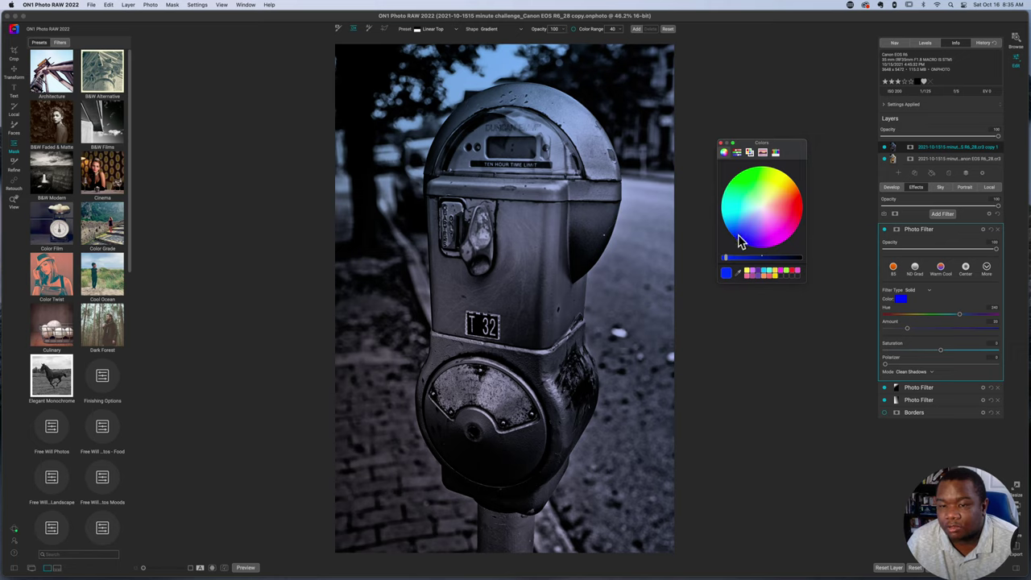
pyautogui.moveTo(741, 242); pyautogui.dragTo(797, 209)
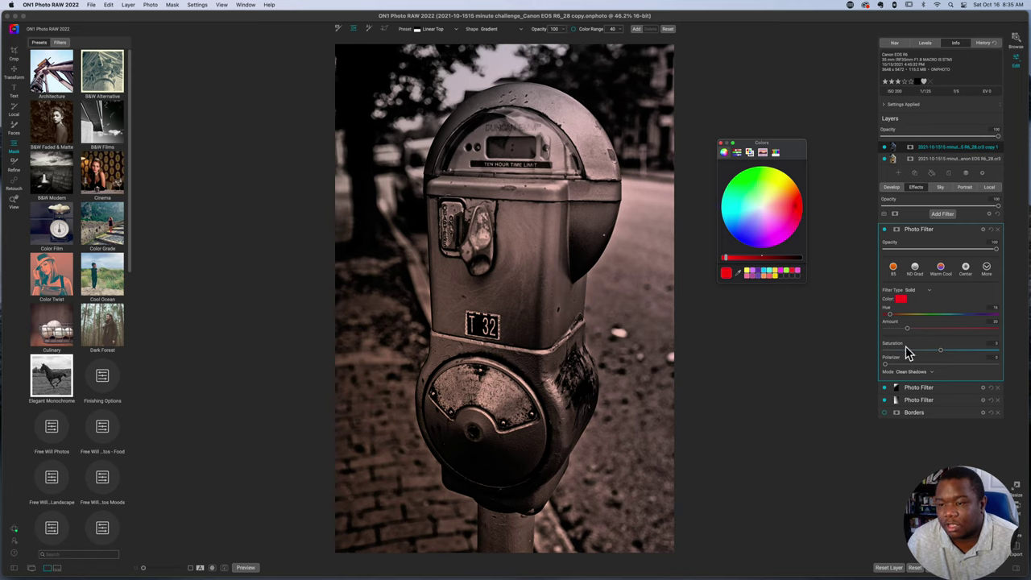
pyautogui.moveTo(908, 329); pyautogui.dragTo(951, 331)
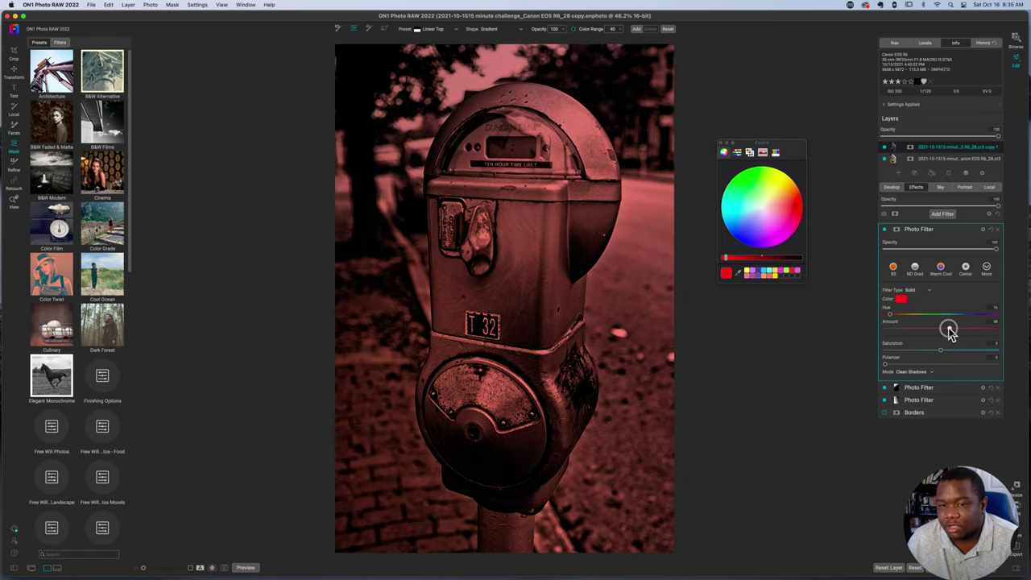
pyautogui.click(721, 144)
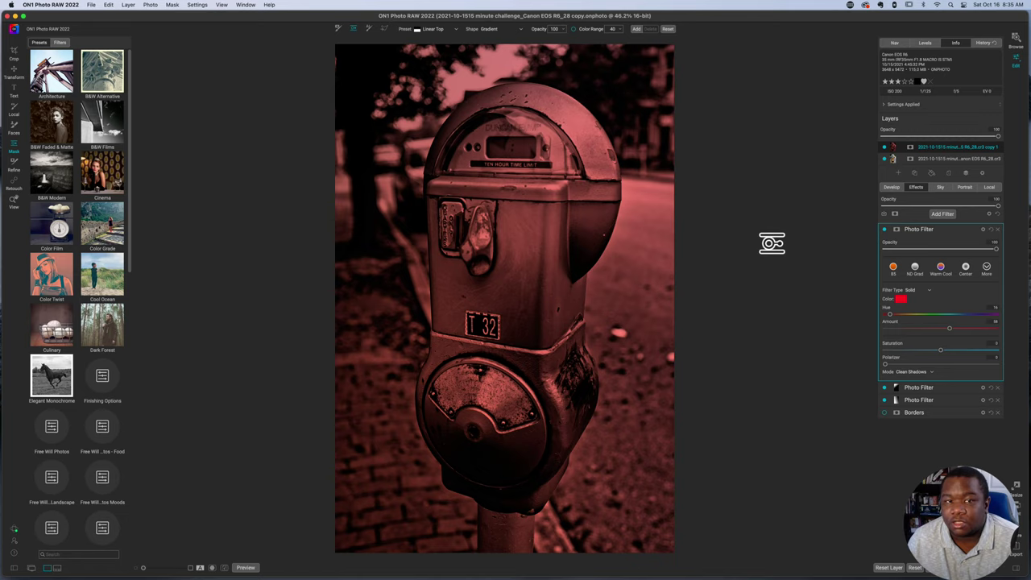
# Place a Vignette-preset mask on the red filter over the meter body, shrink it, and change its shape to Edges.
pyautogui.click(428, 30)
pyautogui.click(429, 45)
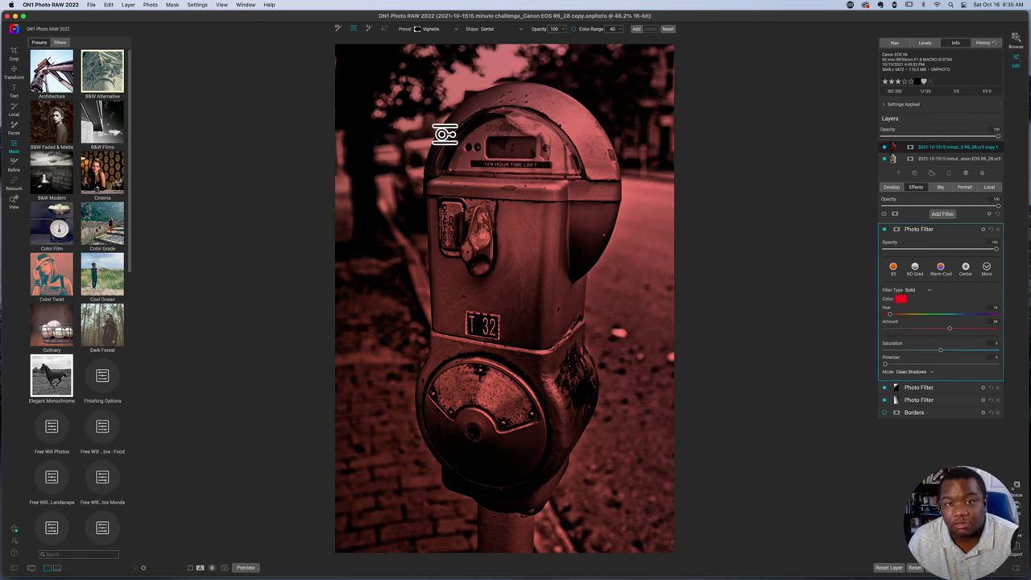
pyautogui.click(554, 232)
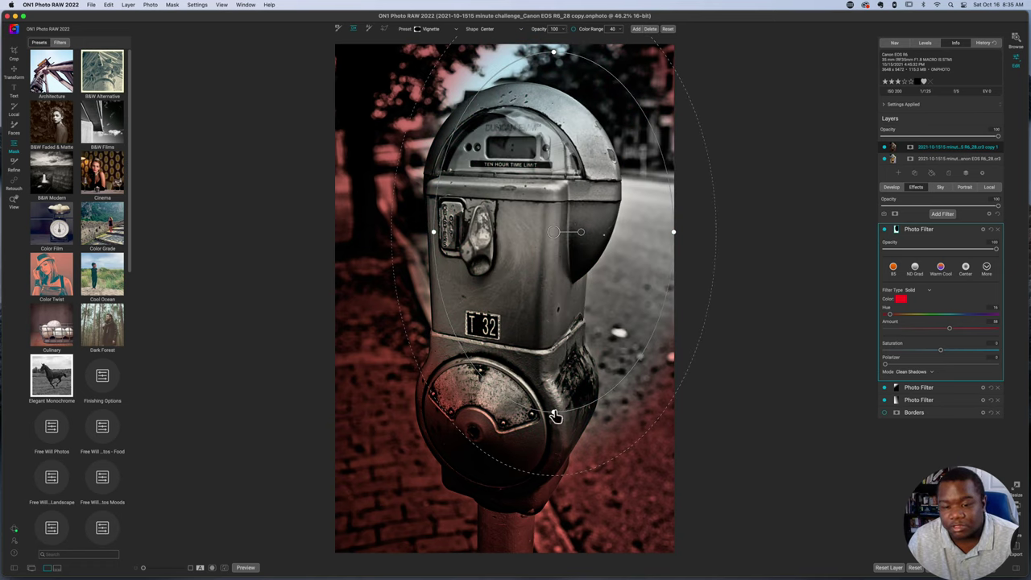
pyautogui.moveTo(548, 417); pyautogui.dragTo(579, 225)
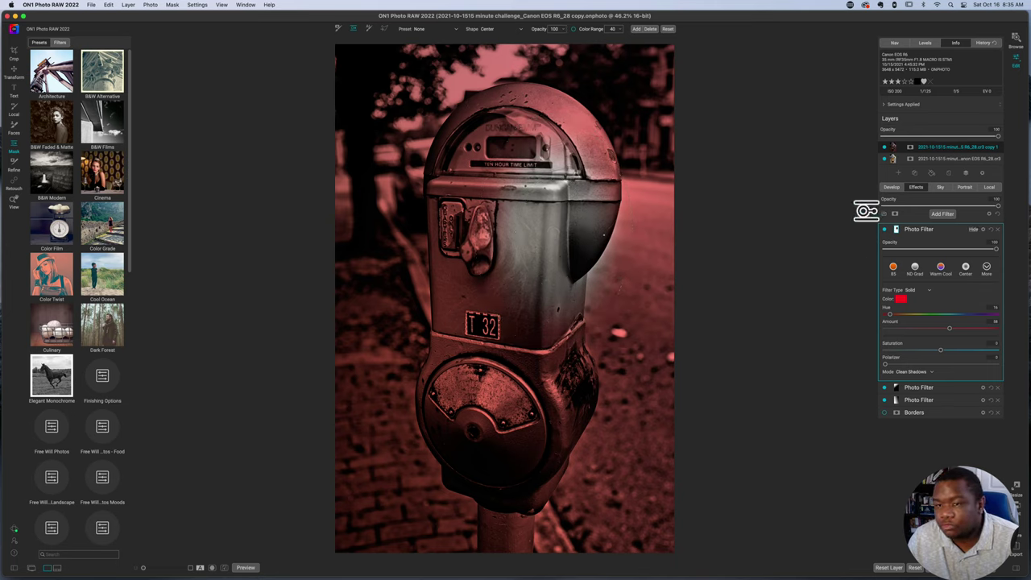
pyautogui.click(486, 32)
pyautogui.click(489, 41)
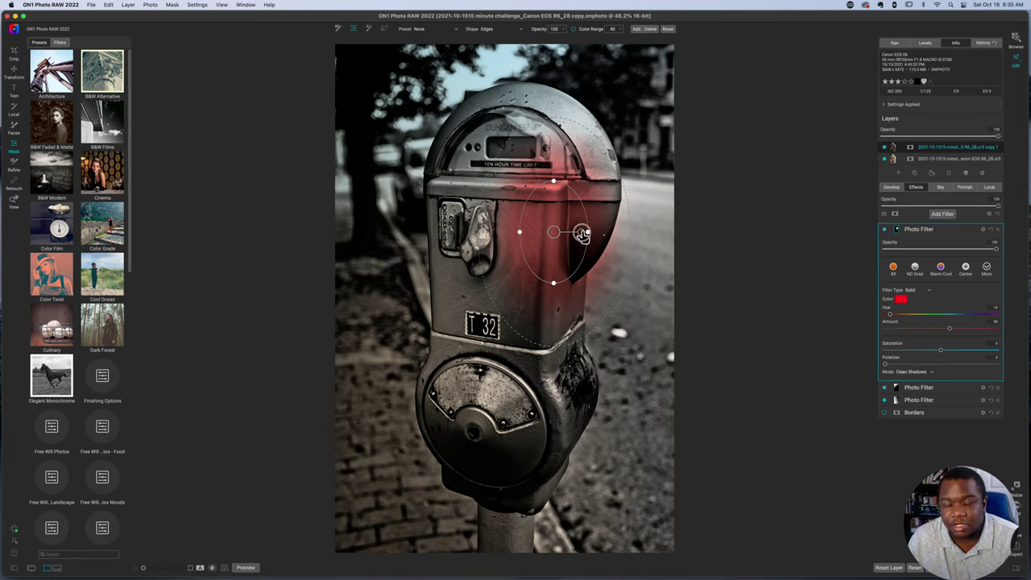
# Tilt the red filter's oval mask, widen its feather, and move it over the right side of the meter body.
pyautogui.moveTo(581, 233); pyautogui.dragTo(518, 229)
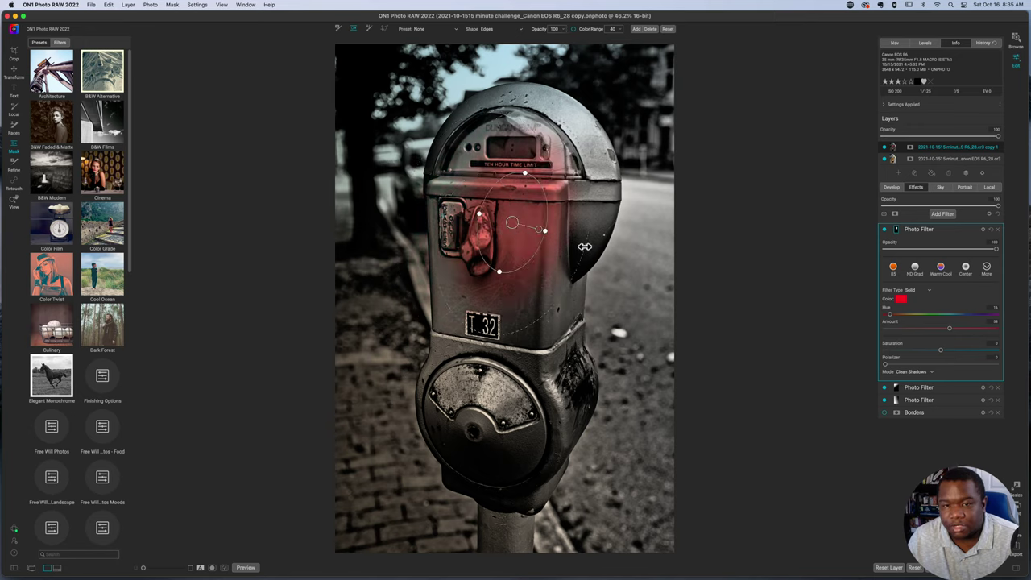
pyautogui.moveTo(585, 246); pyautogui.dragTo(640, 253)
pyautogui.moveTo(519, 226); pyautogui.dragTo(556, 288)
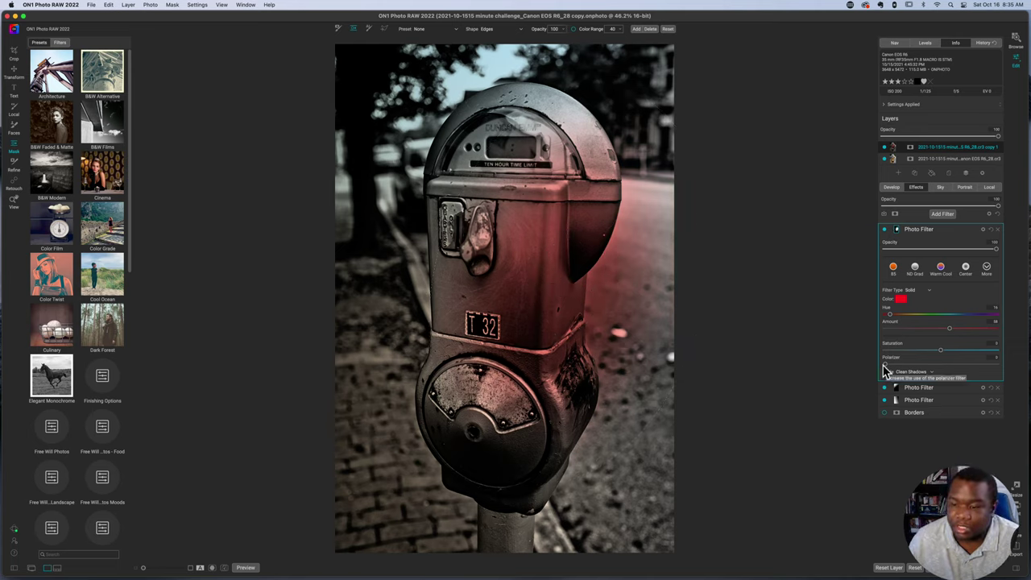
# Set the red filter's Polarizer to about 14 and Opacity to about 58, and shift its mask to the center of the meter's body.
pyautogui.moveTo(885, 364); pyautogui.dragTo(901, 366)
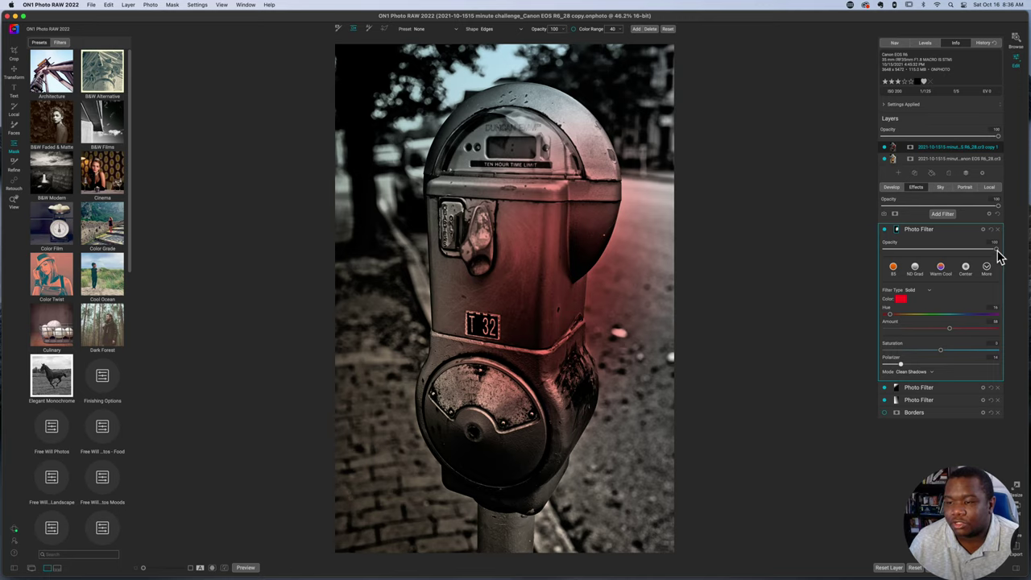
pyautogui.moveTo(998, 251); pyautogui.dragTo(949, 256)
pyautogui.click(553, 290)
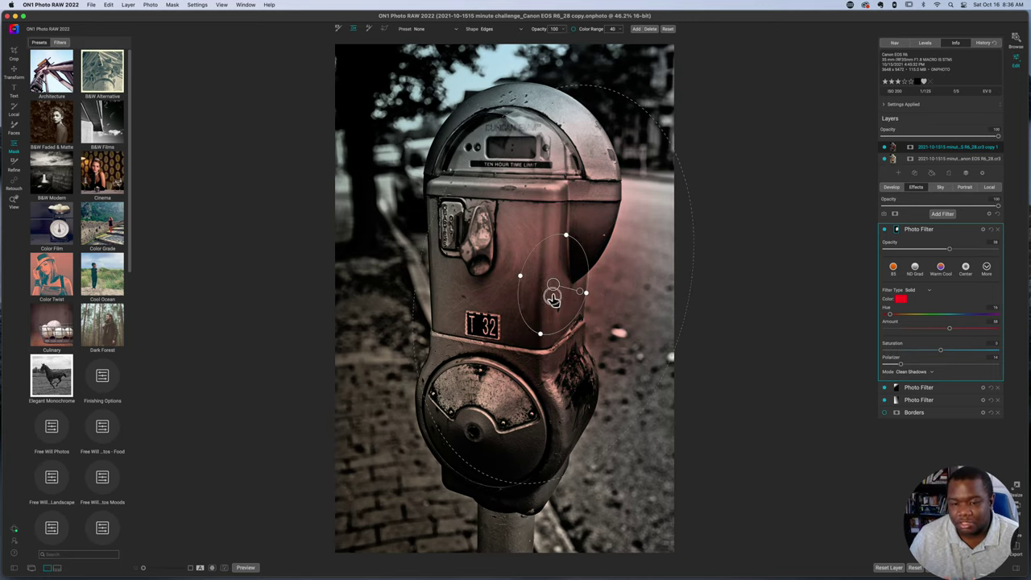
pyautogui.moveTo(553, 299); pyautogui.dragTo(542, 188)
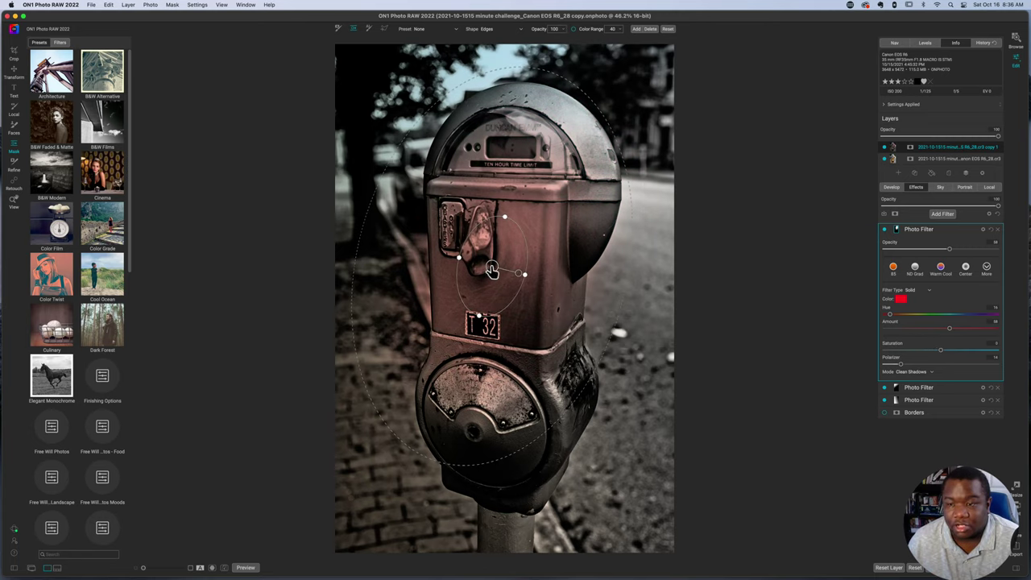
pyautogui.click(939, 230)
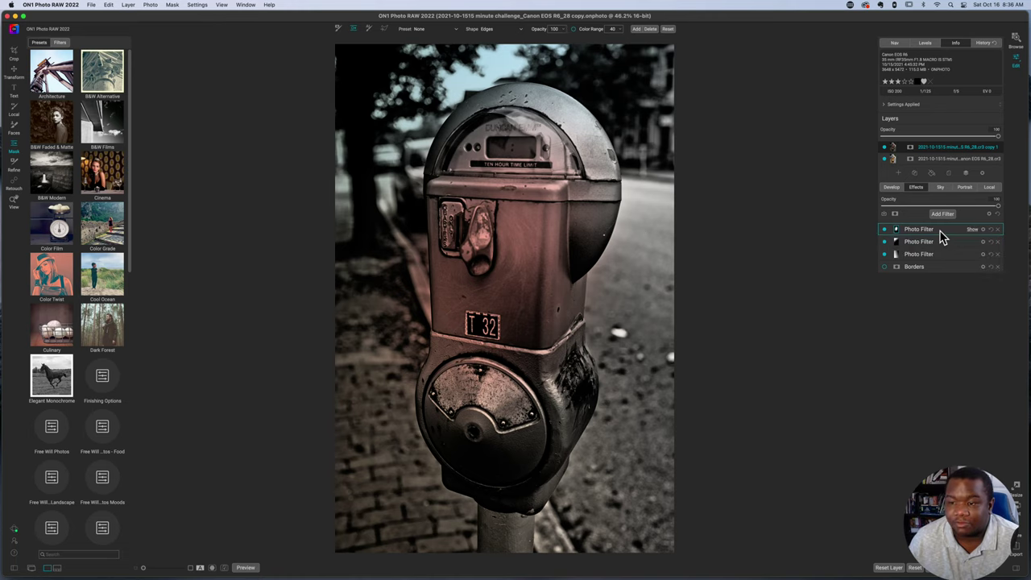
# Add a Replace Color filter to the top copy layer and turn off that layer's three Photo Filters.
pyautogui.click(940, 216)
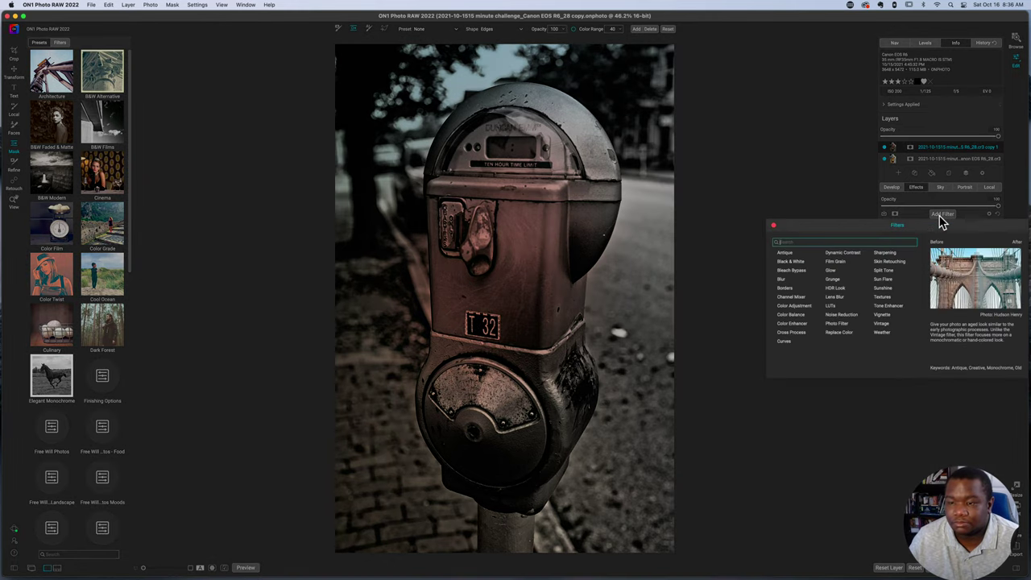
pyautogui.click(832, 333)
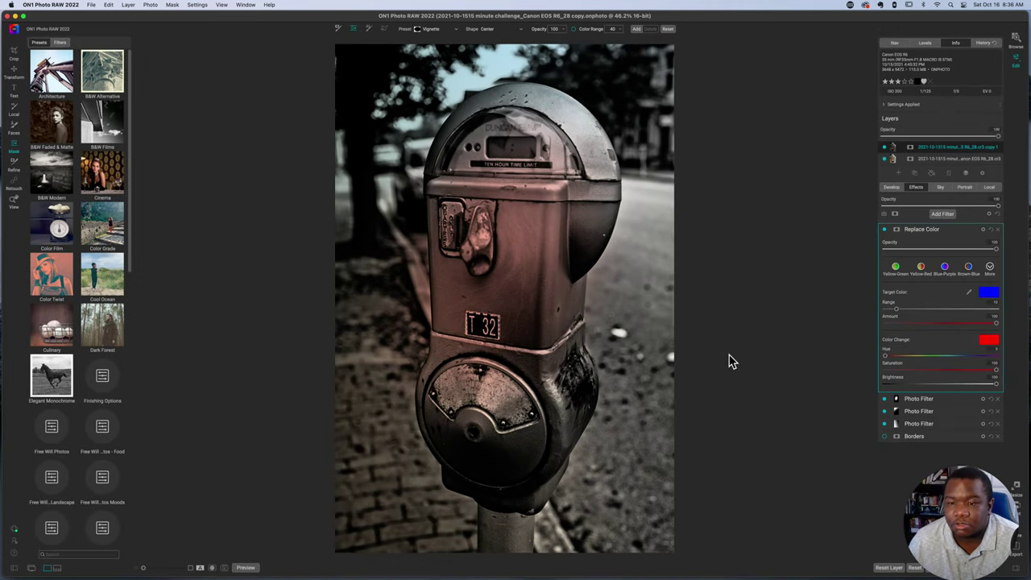
pyautogui.click(886, 399)
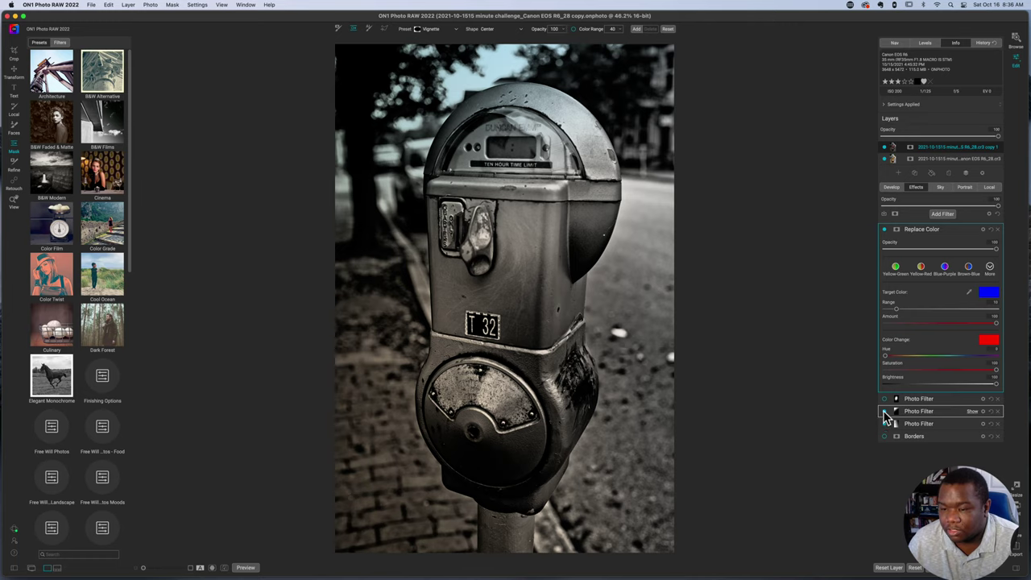
pyautogui.click(885, 412)
pyautogui.click(885, 424)
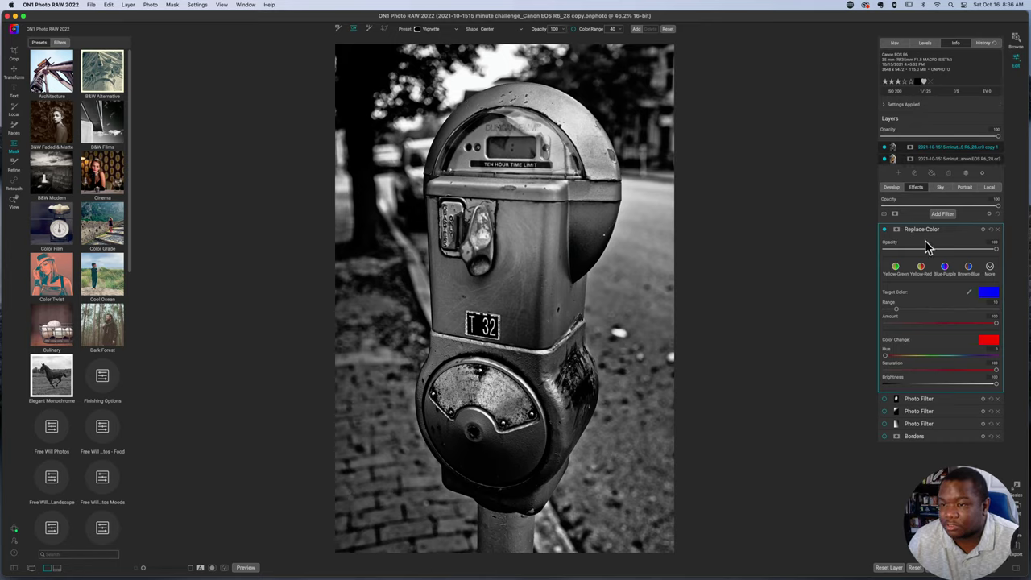
# Hide the copy layer and add a Replace Color filter to the original layer, sampling the meter's gold body as target color.
pyautogui.click(884, 147)
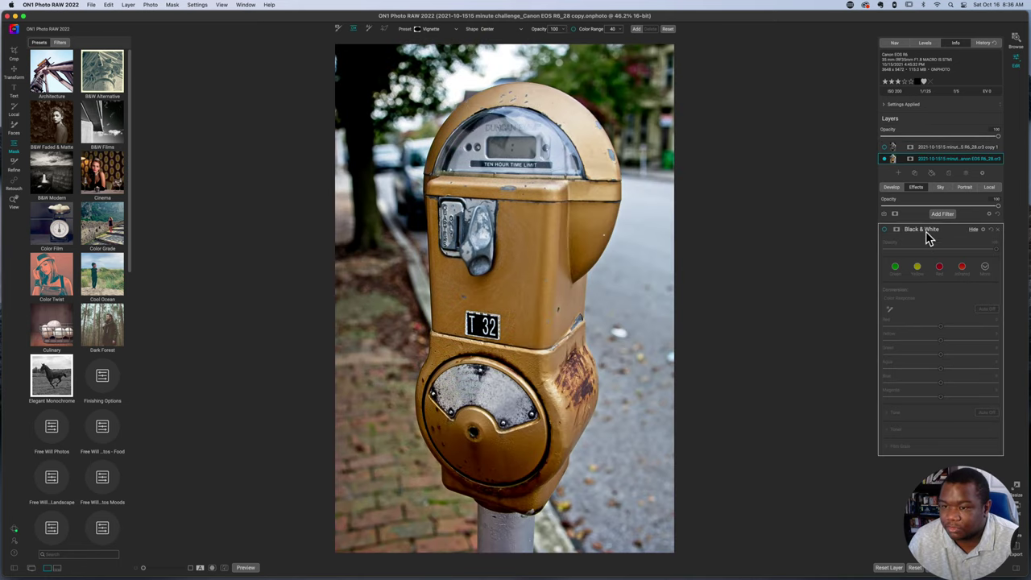
pyautogui.click(949, 214)
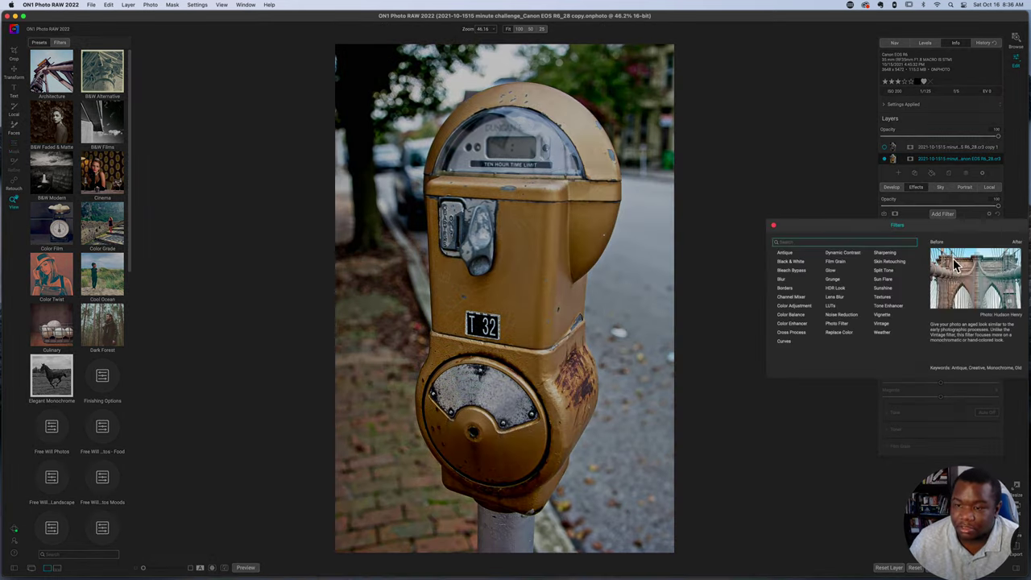
pyautogui.click(836, 334)
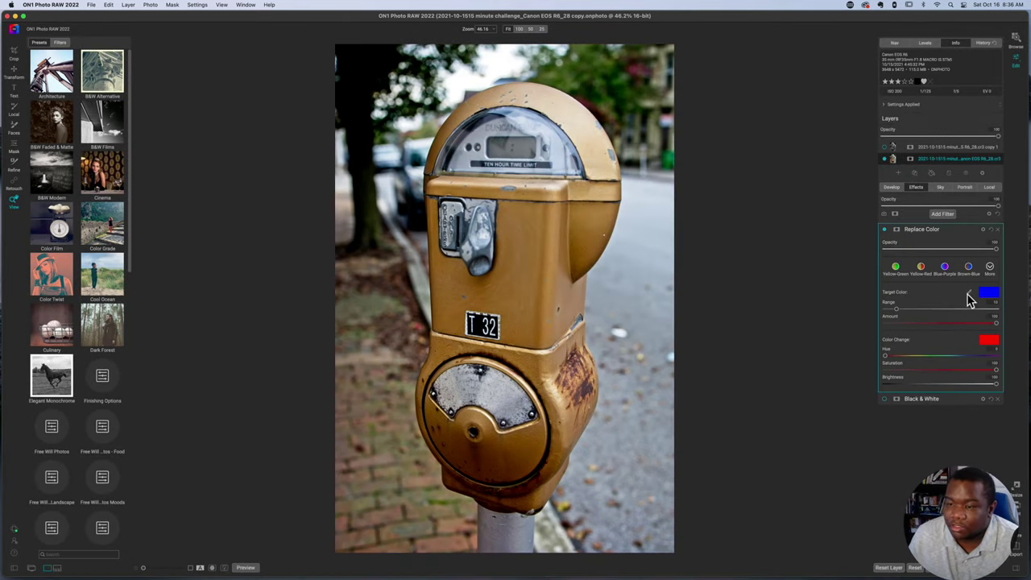
pyautogui.click(968, 295)
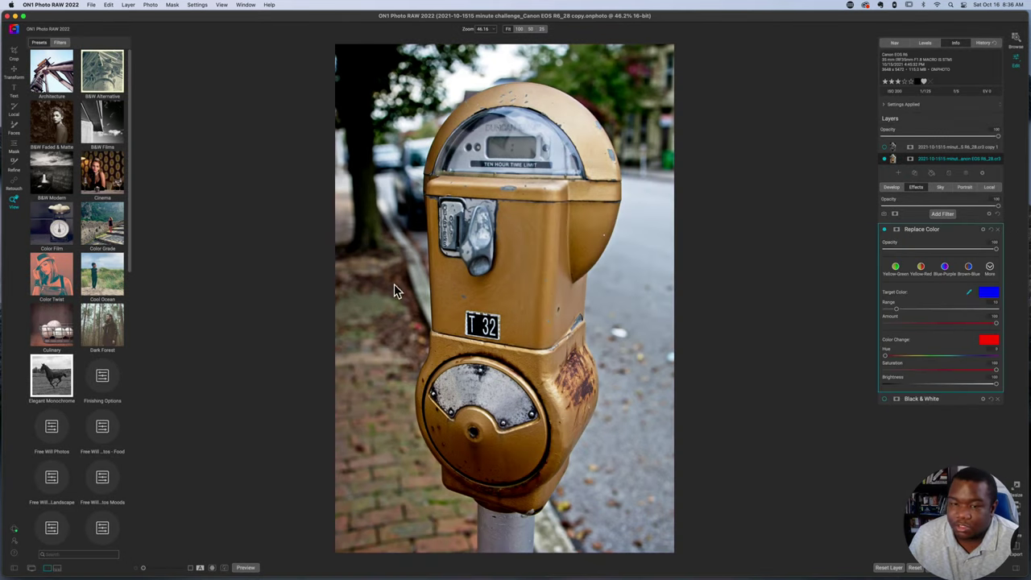
pyautogui.click(536, 303)
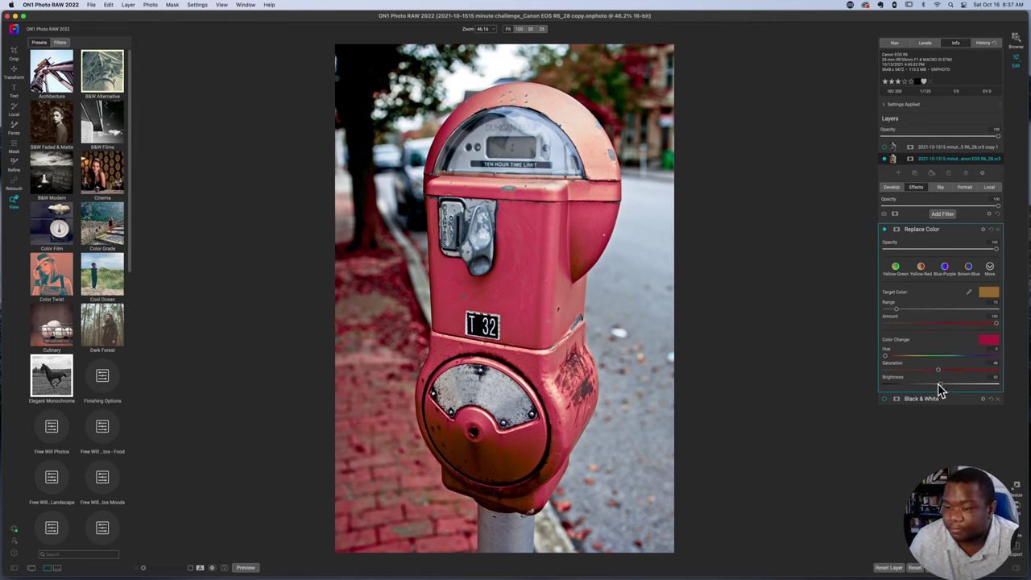
# Set the replacement color to a bright, saturated green and widen the Range to about 39.
pyautogui.moveTo(941, 384); pyautogui.dragTo(953, 356)
pyautogui.click(988, 341)
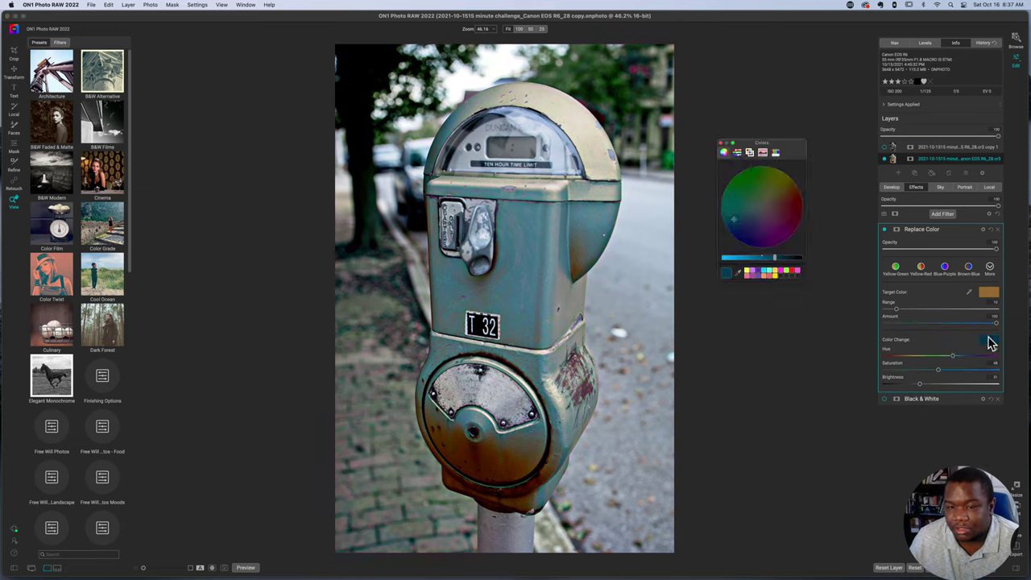
pyautogui.moveTo(733, 220)
pyautogui.mouseDown()
pyautogui.moveTo(774, 231)
pyautogui.moveTo(786, 211)
pyautogui.moveTo(741, 189)
pyautogui.mouseUp()
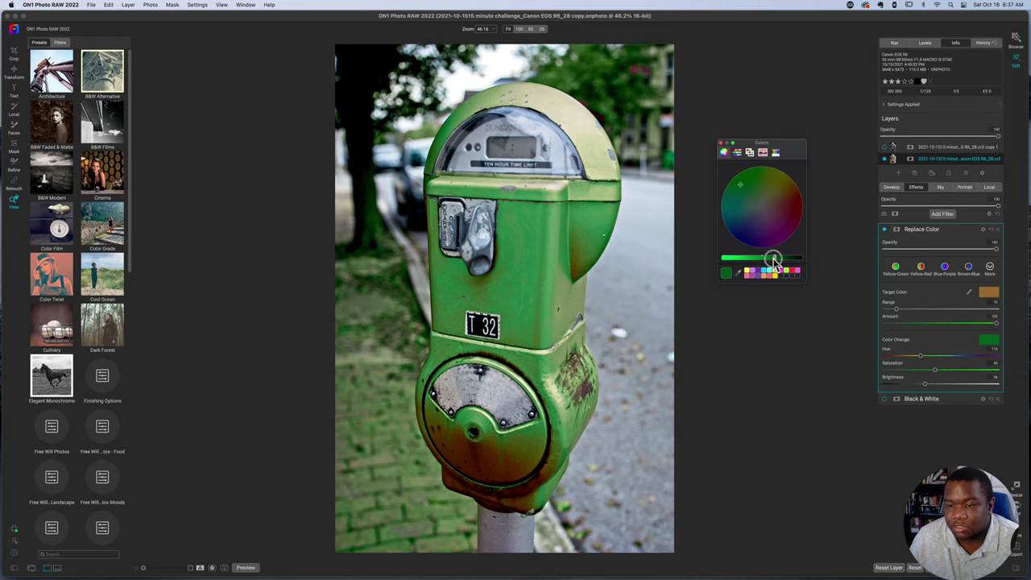
pyautogui.moveTo(774, 259); pyautogui.dragTo(801, 258)
pyautogui.moveTo(743, 188)
pyautogui.mouseDown()
pyautogui.moveTo(758, 180)
pyautogui.moveTo(747, 174)
pyautogui.mouseUp()
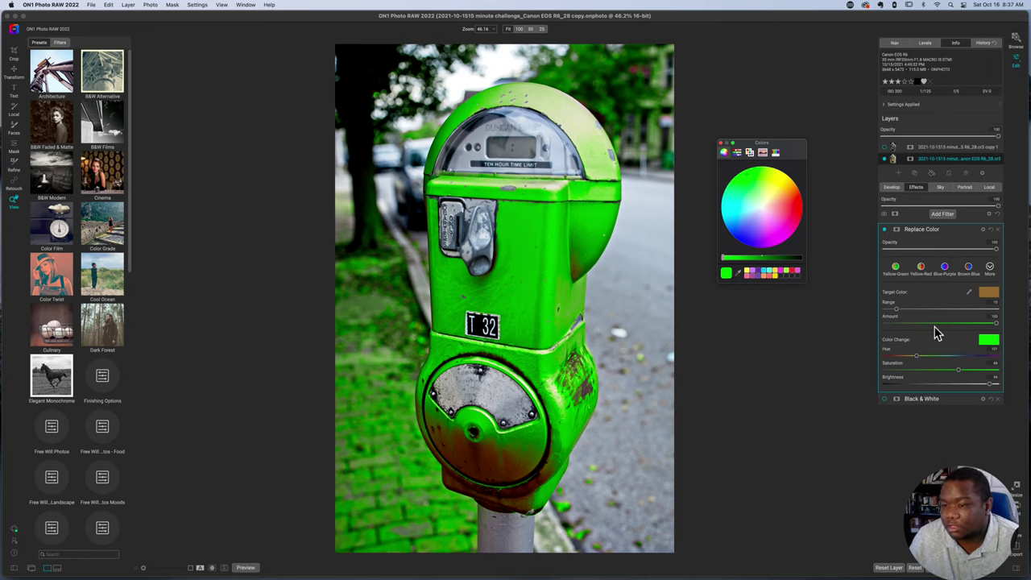
pyautogui.moveTo(896, 308); pyautogui.dragTo(930, 315)
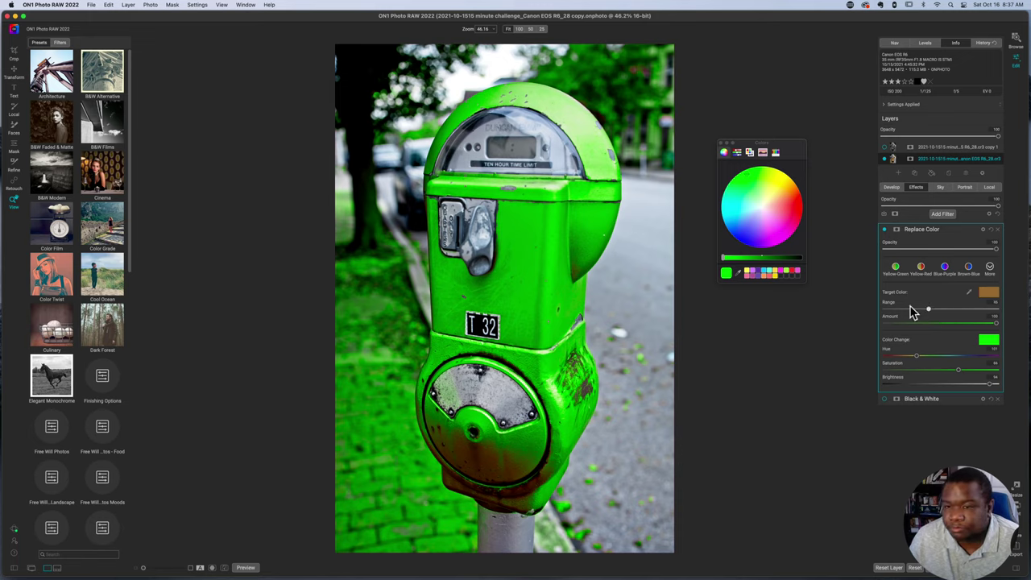
# Show the replacement green as RGB sliders and copy its hex value 2DFF19.
pyautogui.click(738, 151)
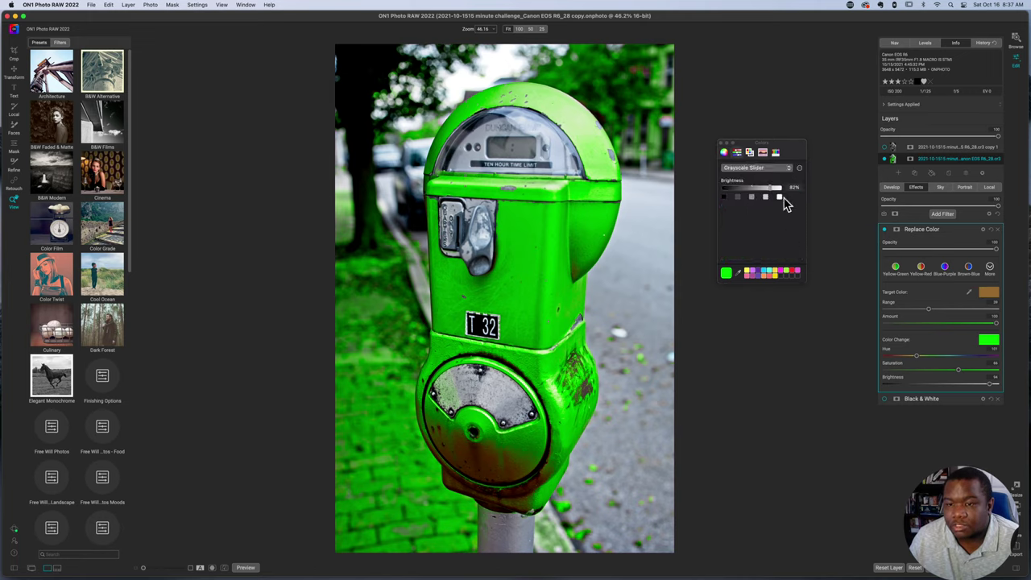
pyautogui.click(761, 167)
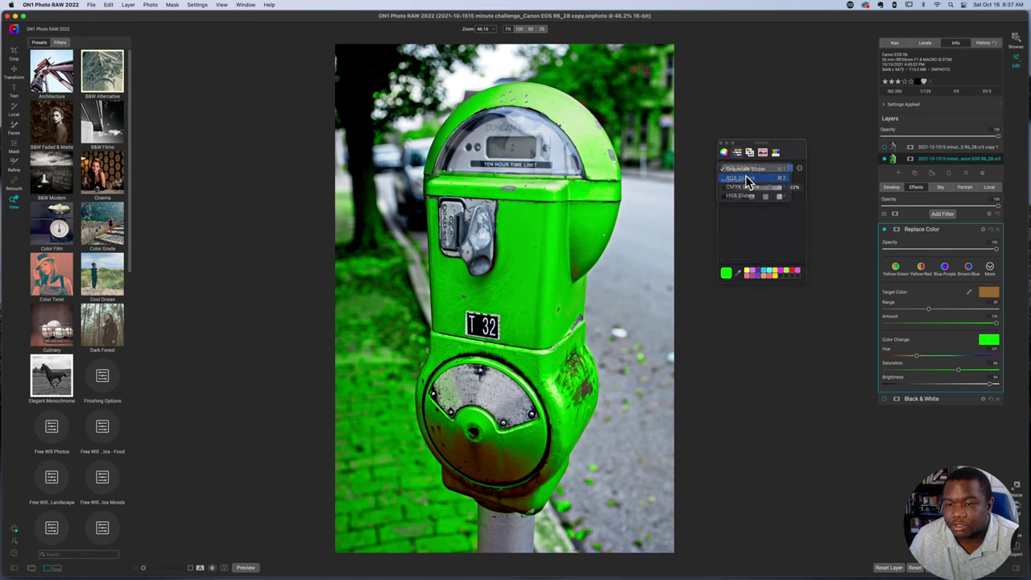
pyautogui.click(747, 179)
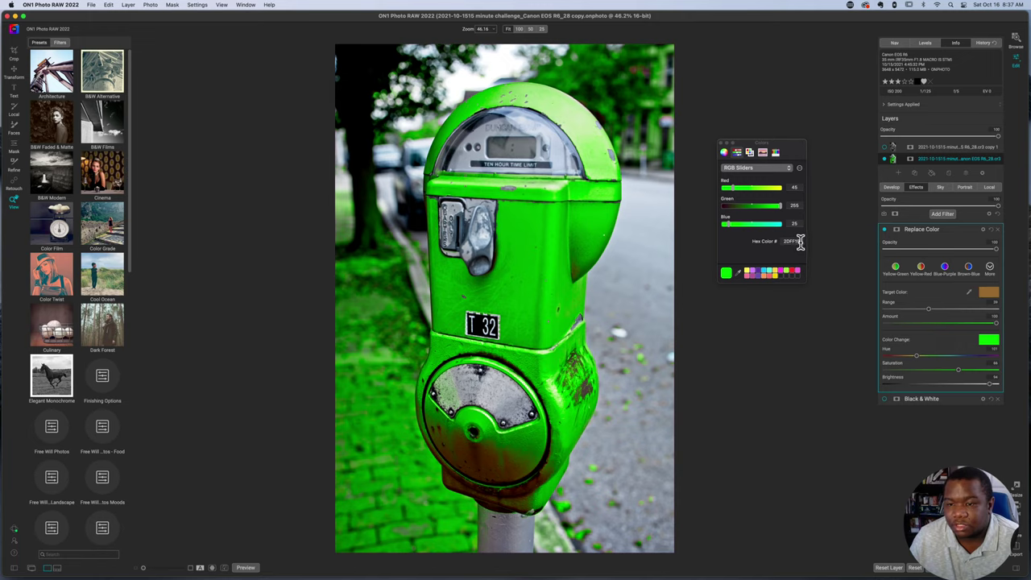
pyautogui.doubleClick(795, 241)
pyautogui.press('super+c')
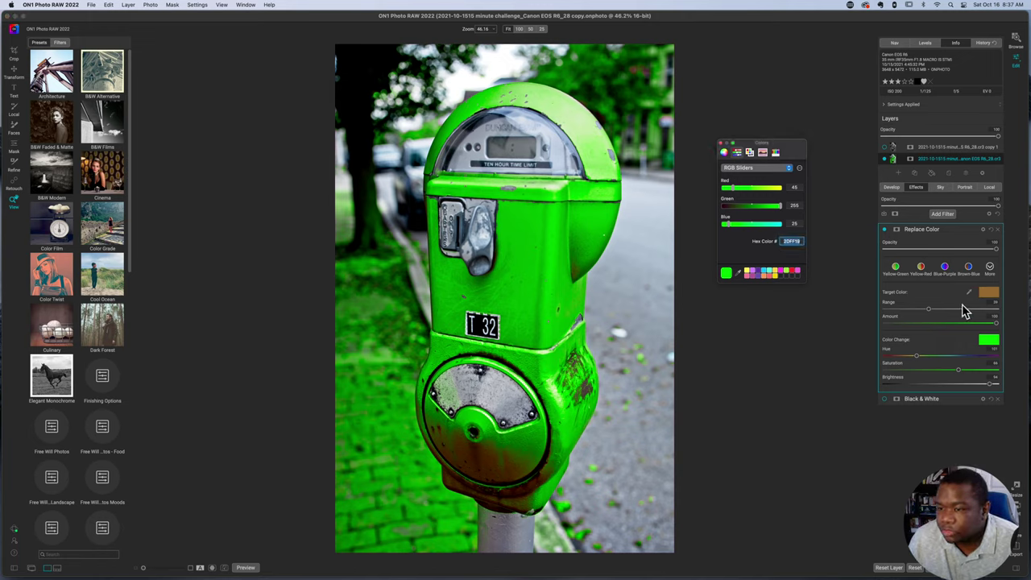
# Collapse the green filter and add a second Replace Color filter targeting the dark brown at the bottom of the meter's dial.
pyautogui.click(954, 230)
pyautogui.click(944, 225)
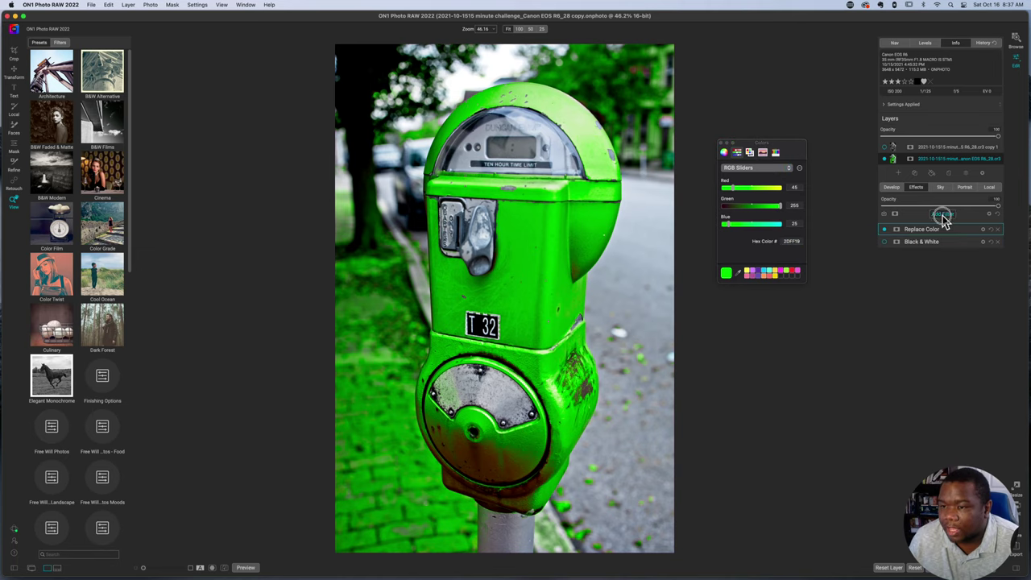
pyautogui.click(943, 213)
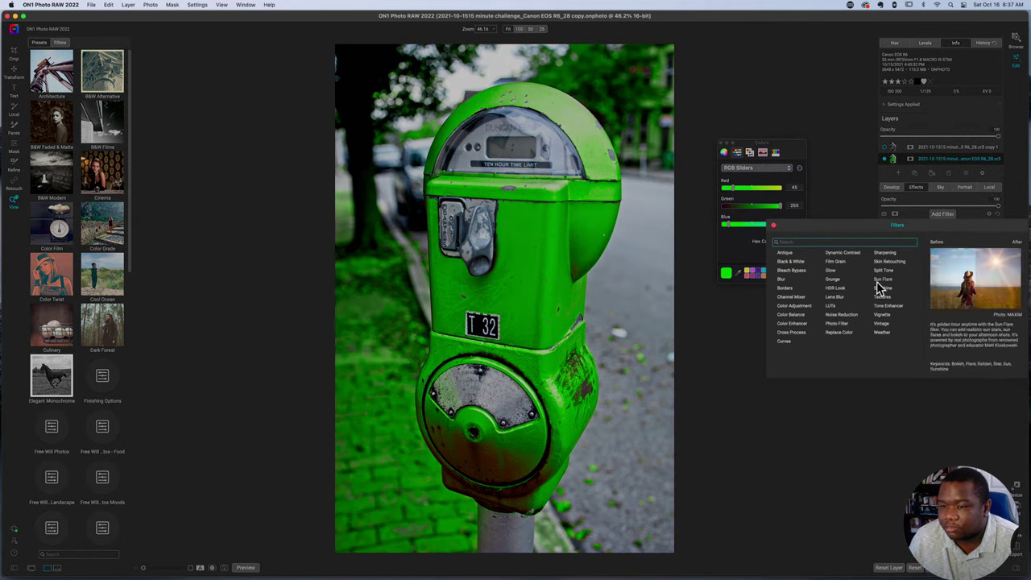
pyautogui.click(838, 333)
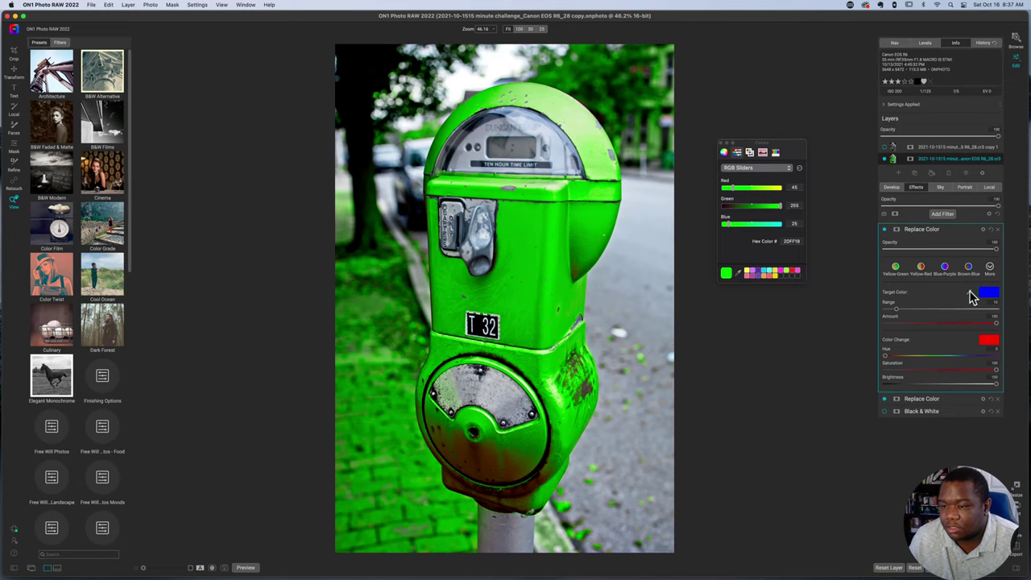
pyautogui.click(485, 465)
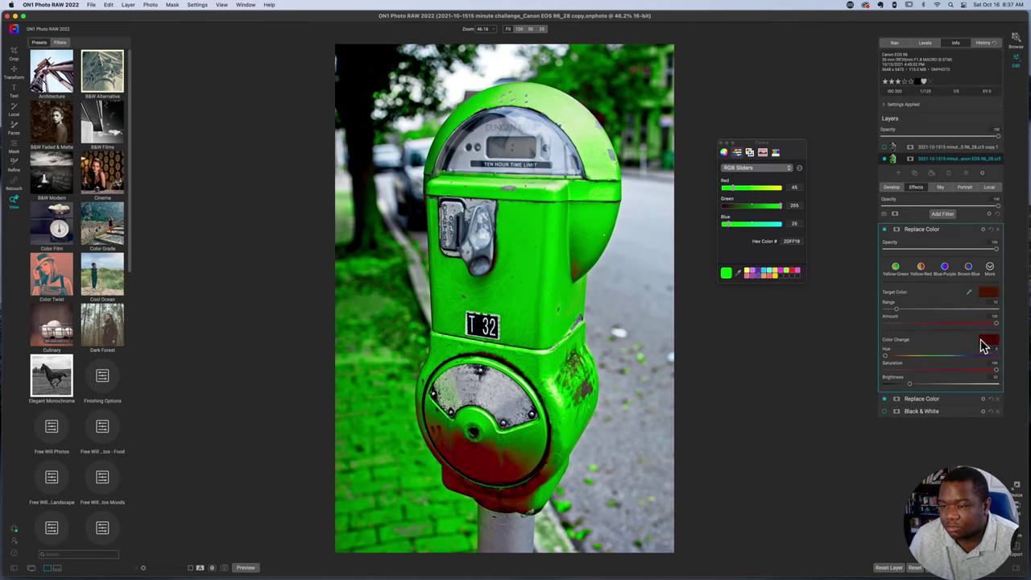
# Set the dark-brown Replace Color filter's replacement color to the copied green, hex 2DFF19, and close the color picker.
pyautogui.click(989, 344)
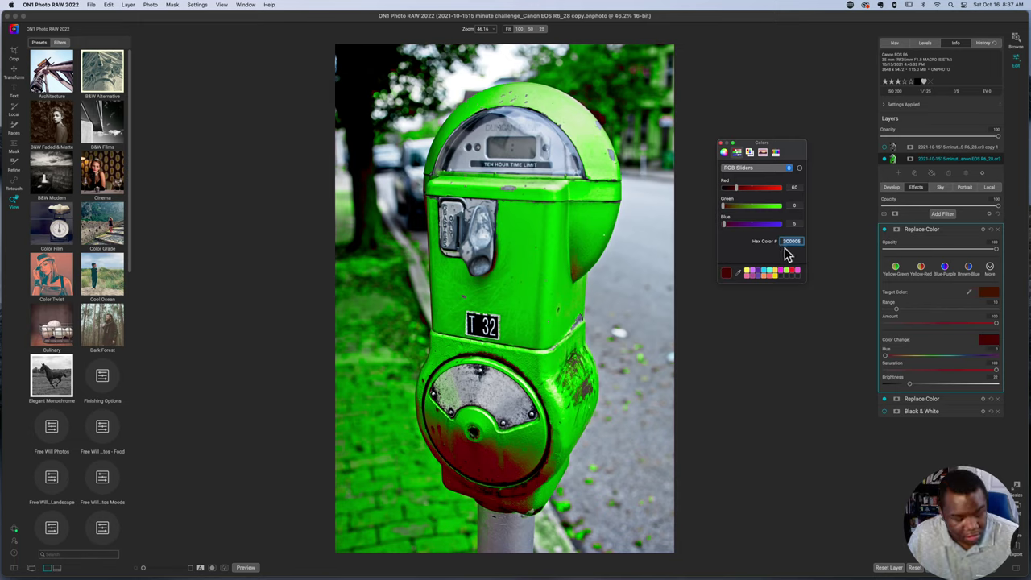
pyautogui.press('super+v')
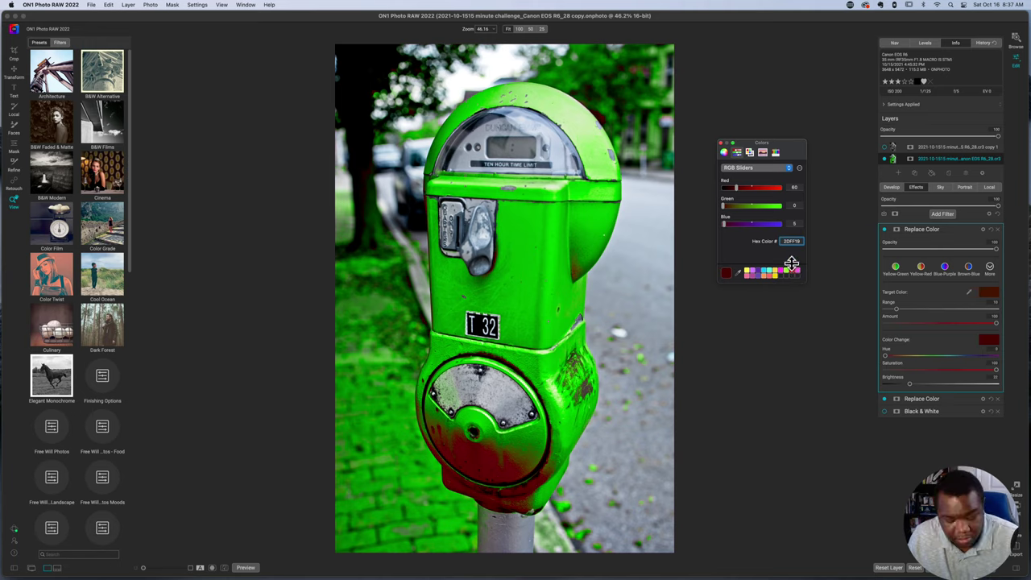
pyautogui.press('Return')
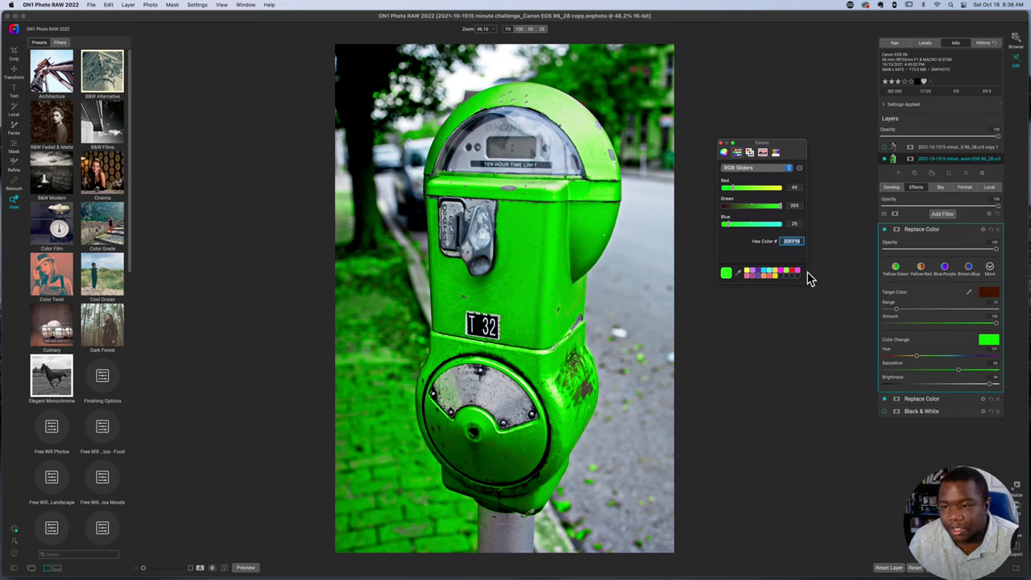
pyautogui.click(722, 143)
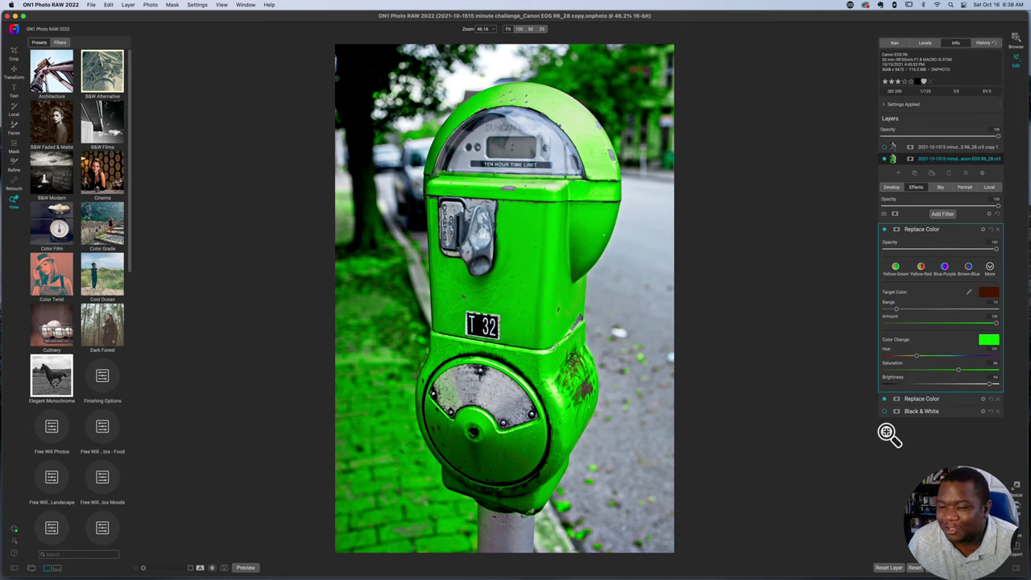
# Hide the dark-brown Replace Color filter and mask the gold-targeting one out of the background around the meter with a size 900 brush.
pyautogui.click(896, 230)
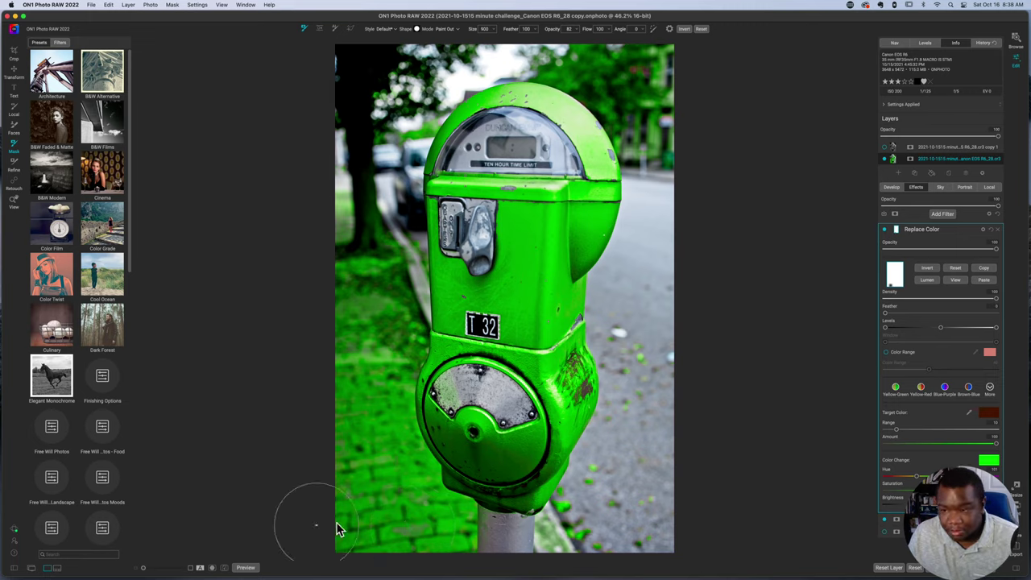
pyautogui.click(901, 233)
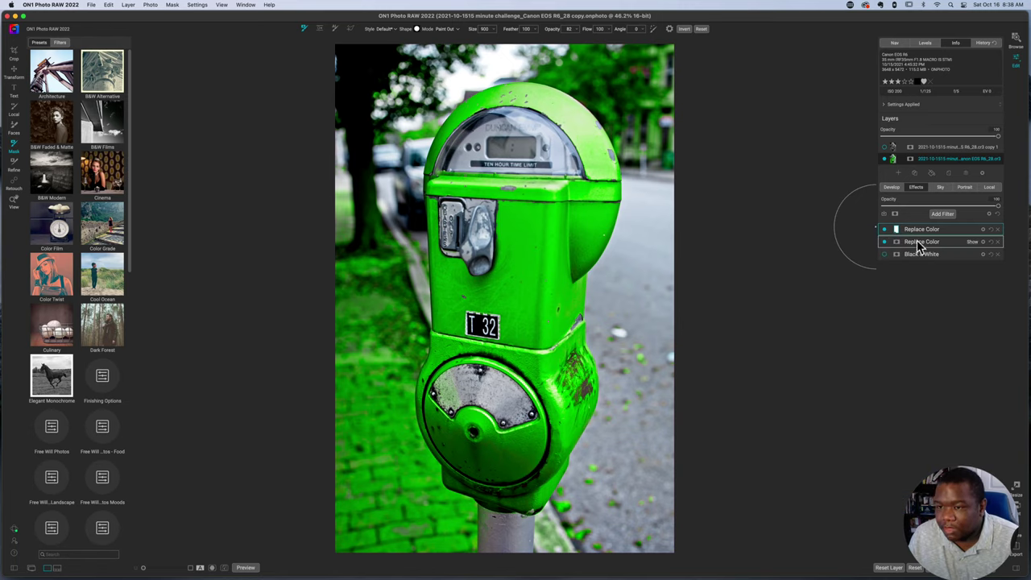
pyautogui.click(901, 242)
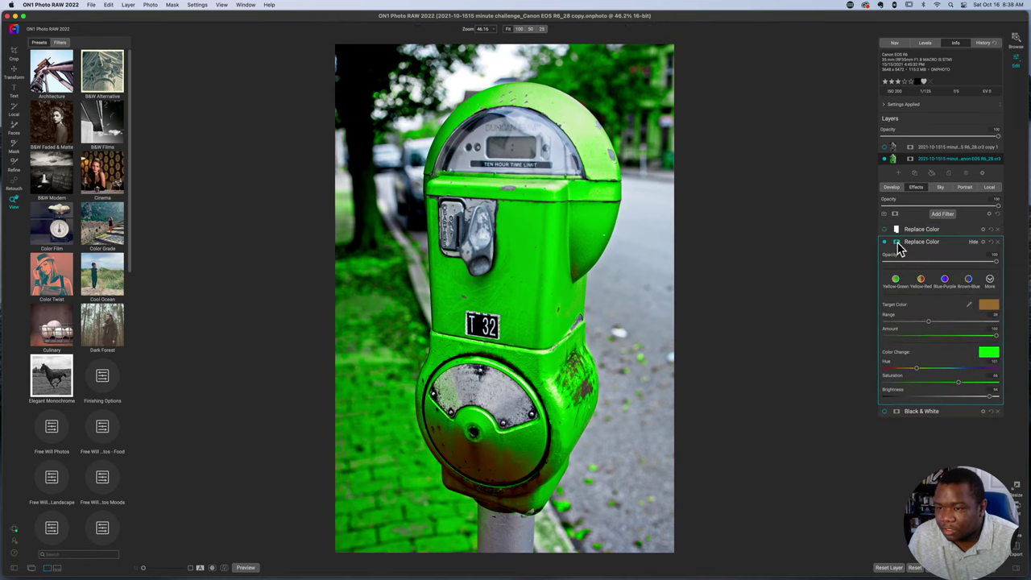
pyautogui.click(897, 243)
pyautogui.moveTo(341, 556)
pyautogui.mouseDown()
pyautogui.moveTo(409, 534)
pyautogui.moveTo(335, 530)
pyautogui.moveTo(325, 516)
pyautogui.moveTo(451, 539)
pyautogui.moveTo(391, 528)
pyautogui.moveTo(359, 476)
pyautogui.moveTo(335, 302)
pyautogui.moveTo(352, 357)
pyautogui.moveTo(358, 183)
pyautogui.moveTo(344, 97)
pyautogui.moveTo(407, 50)
pyautogui.moveTo(341, 175)
pyautogui.moveTo(436, 40)
pyautogui.moveTo(346, 202)
pyautogui.moveTo(428, 48)
pyautogui.moveTo(334, 230)
pyautogui.mouseUp()
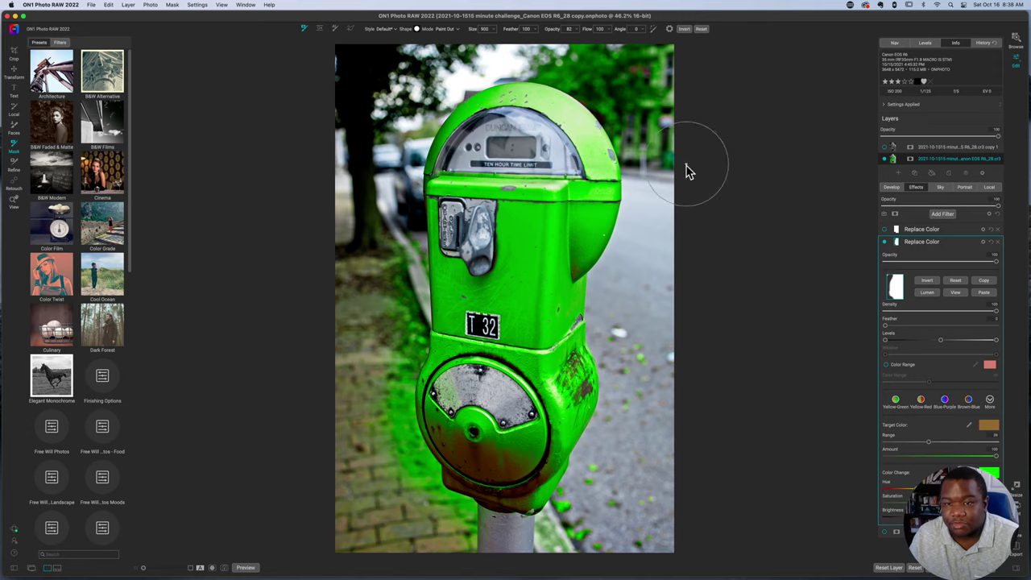
pyautogui.moveTo(663, 101)
pyautogui.mouseDown()
pyautogui.moveTo(549, 31)
pyautogui.moveTo(622, 64)
pyautogui.moveTo(688, 115)
pyautogui.moveTo(668, 115)
pyautogui.moveTo(591, 54)
pyautogui.moveTo(522, 39)
pyautogui.moveTo(522, 50)
pyautogui.moveTo(578, 54)
pyautogui.moveTo(656, 93)
pyautogui.moveTo(691, 207)
pyautogui.moveTo(643, 60)
pyautogui.moveTo(674, 161)
pyautogui.mouseUp()
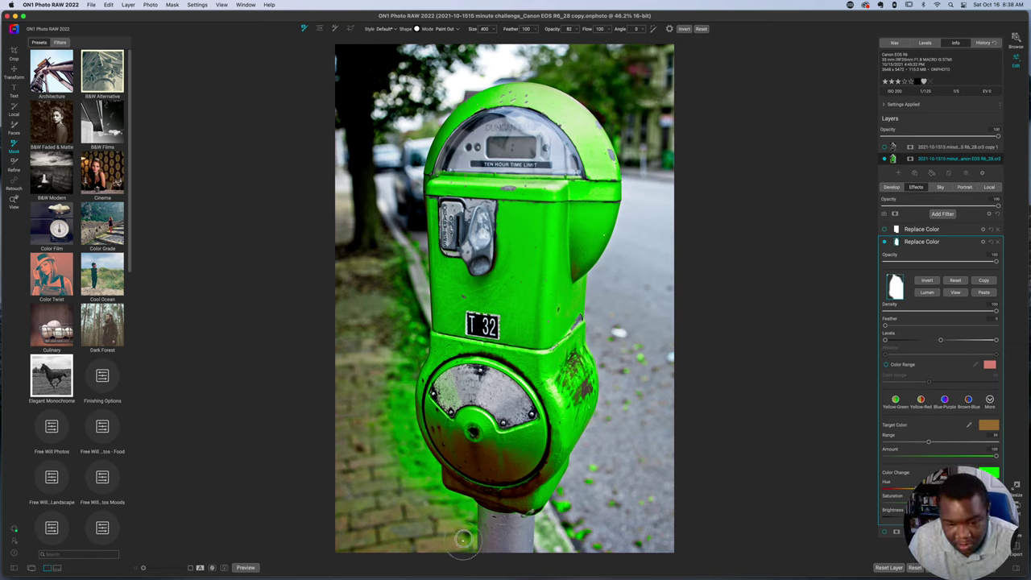
# Reduce the mask brush to size 400 and paint out the leftover green on the sidewalk along the meter's left edge.
pyautogui.press('[')
pyautogui.moveTo(421, 489)
pyautogui.mouseDown()
pyautogui.moveTo(422, 472)
pyautogui.moveTo(382, 421)
pyautogui.mouseUp()
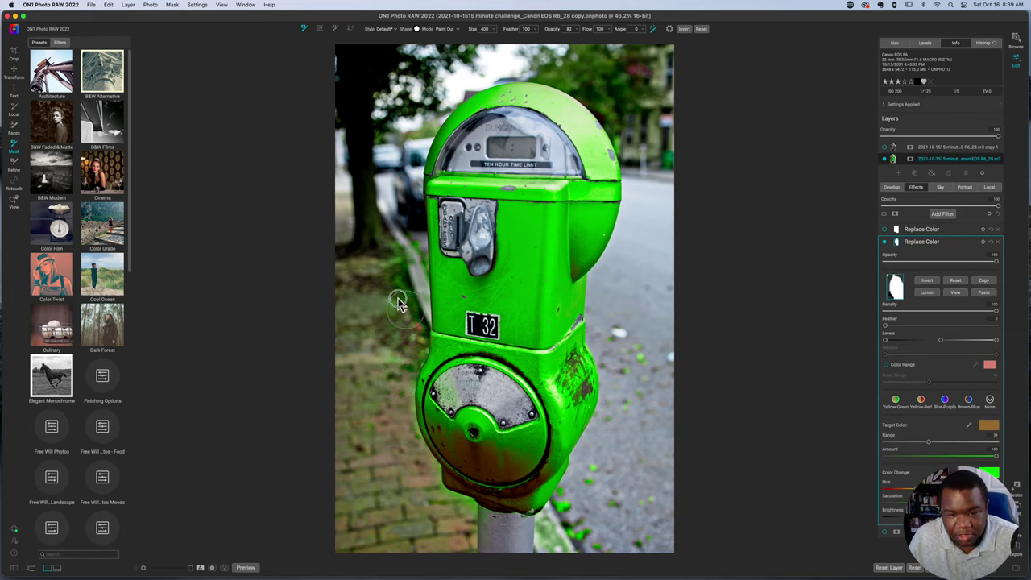
pyautogui.moveTo(389, 243)
pyautogui.mouseDown()
pyautogui.moveTo(401, 271)
pyautogui.moveTo(398, 230)
pyautogui.moveTo(409, 260)
pyautogui.mouseUp()
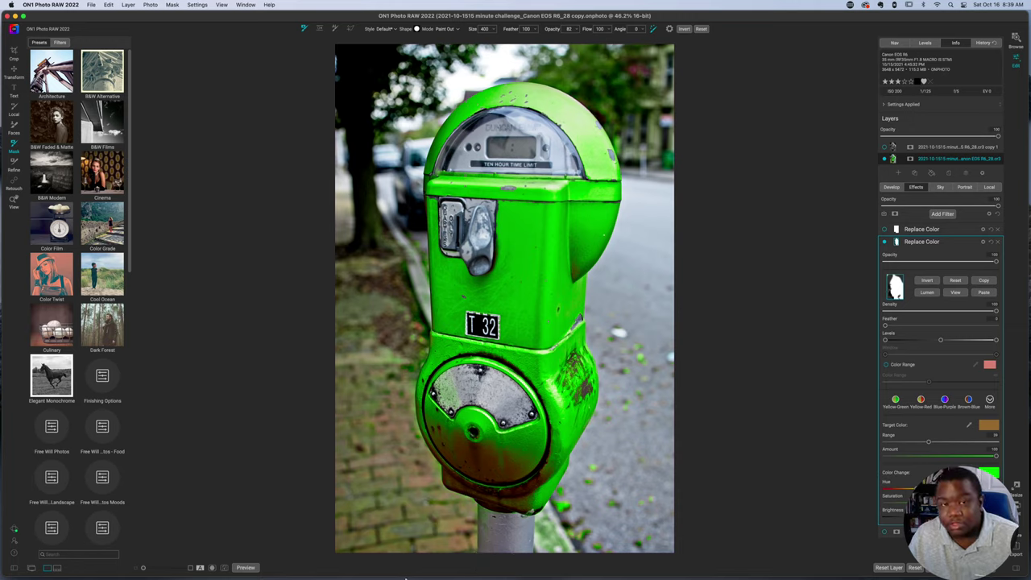
pyautogui.moveTo(406, 575)
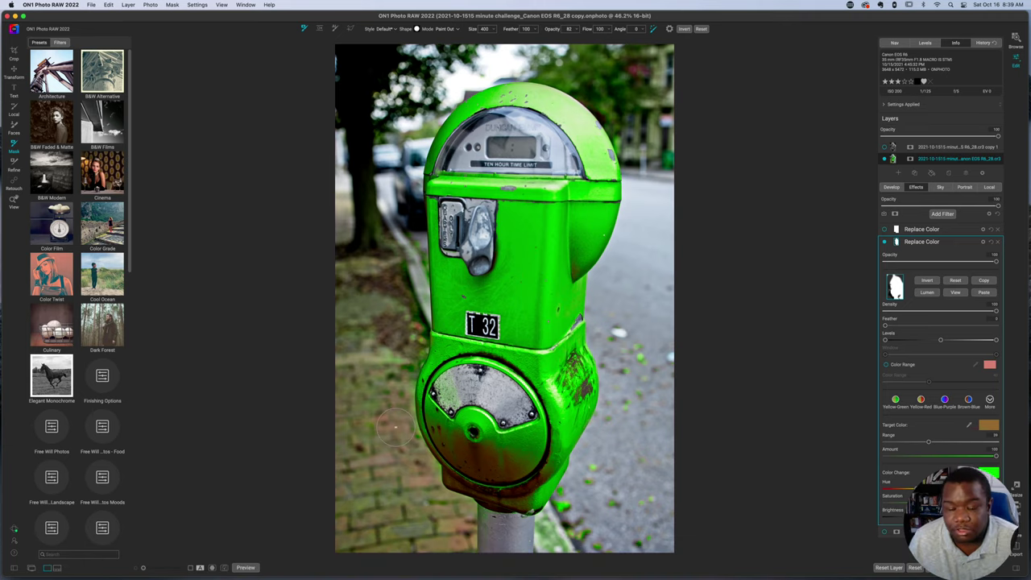
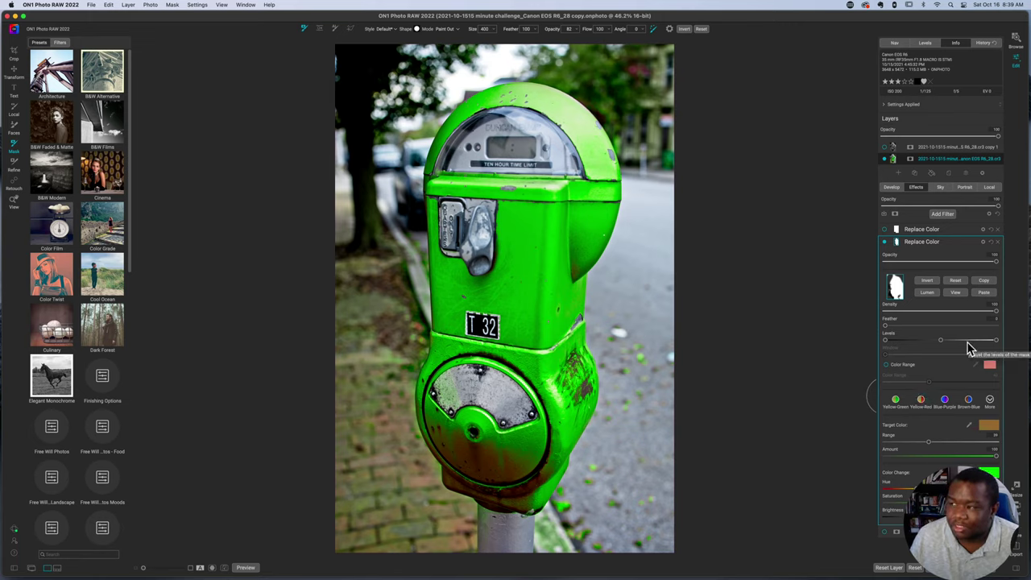
# Turn the dark-brown Replace Color filter back on, paste the gold-targeting filter's mask onto it and collapse it.
pyautogui.click(886, 231)
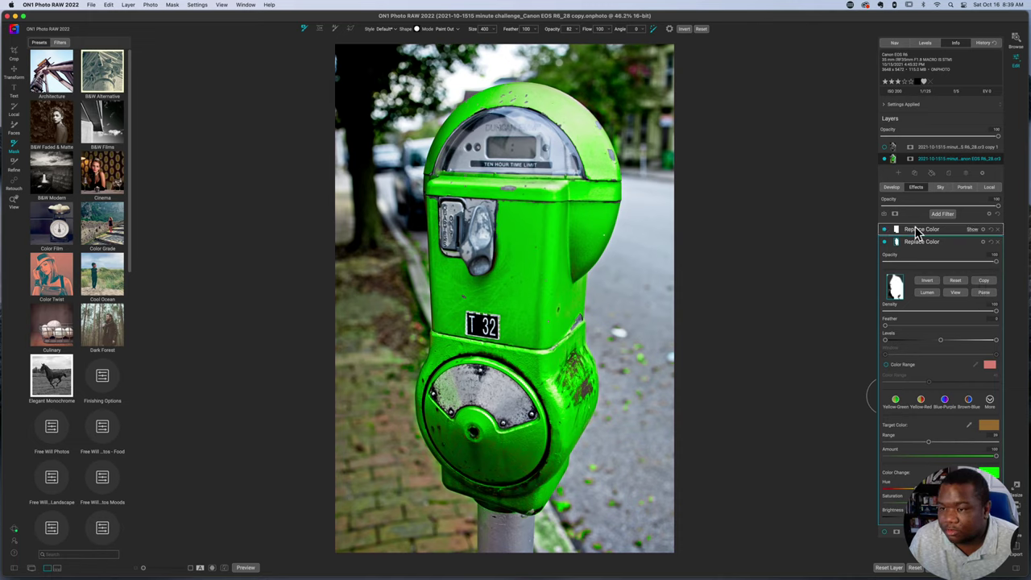
pyautogui.click(899, 232)
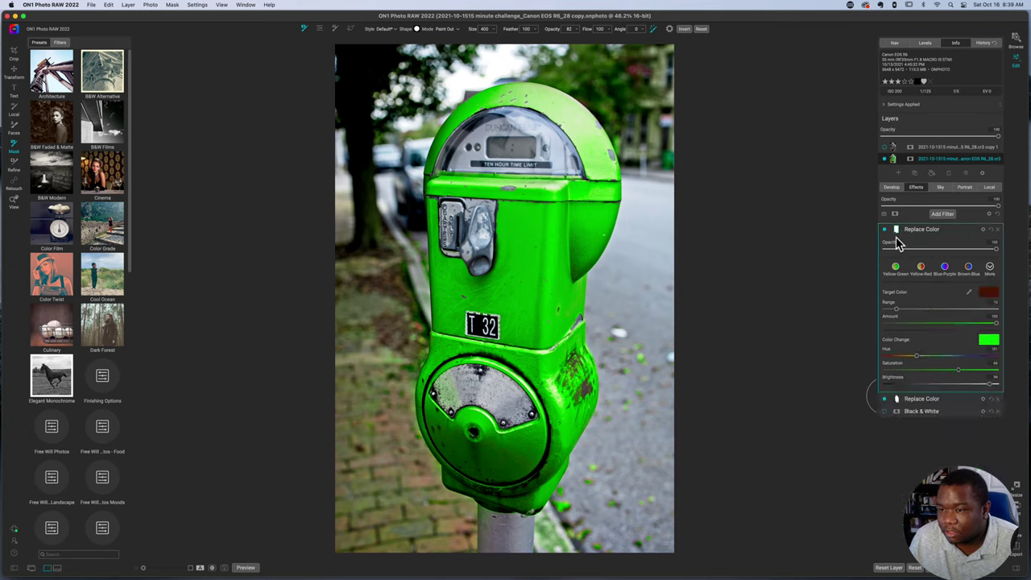
pyautogui.click(897, 232)
pyautogui.click(983, 280)
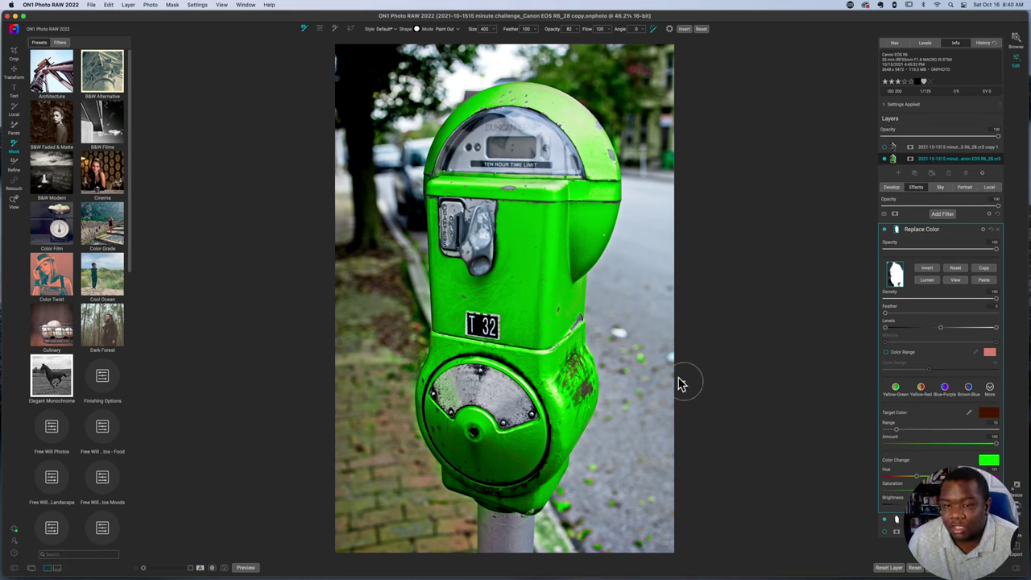
pyautogui.click(928, 231)
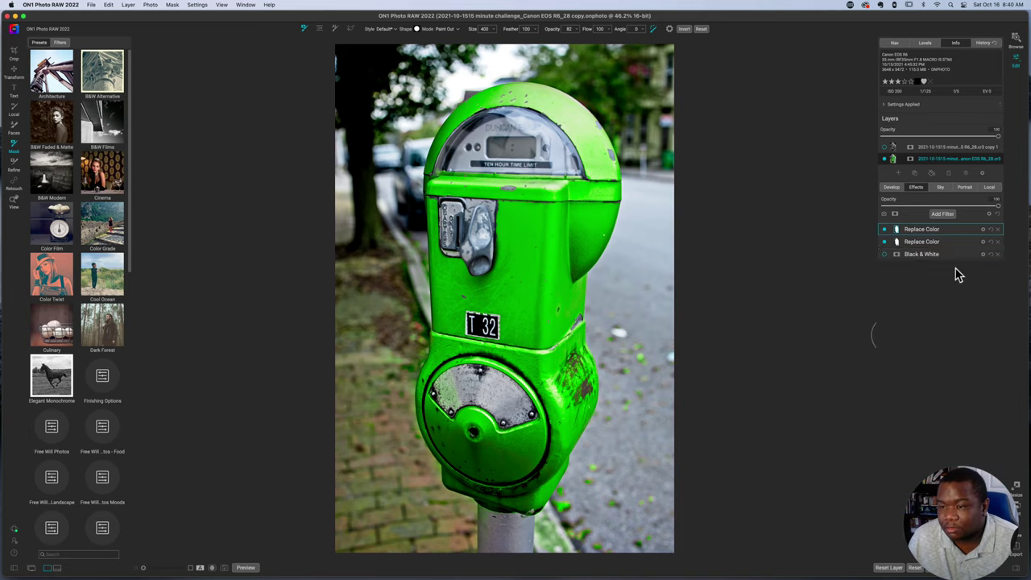
# Add a Blur filter, limit it to the background with the pasted meter mask inverted, and raise its Amount to about 55.
pyautogui.click(943, 215)
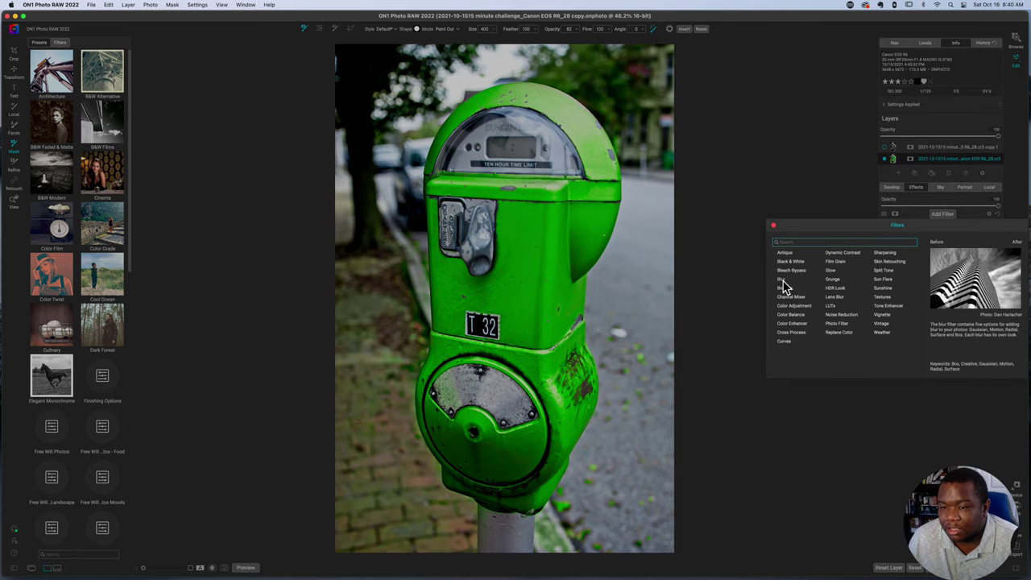
pyautogui.click(782, 281)
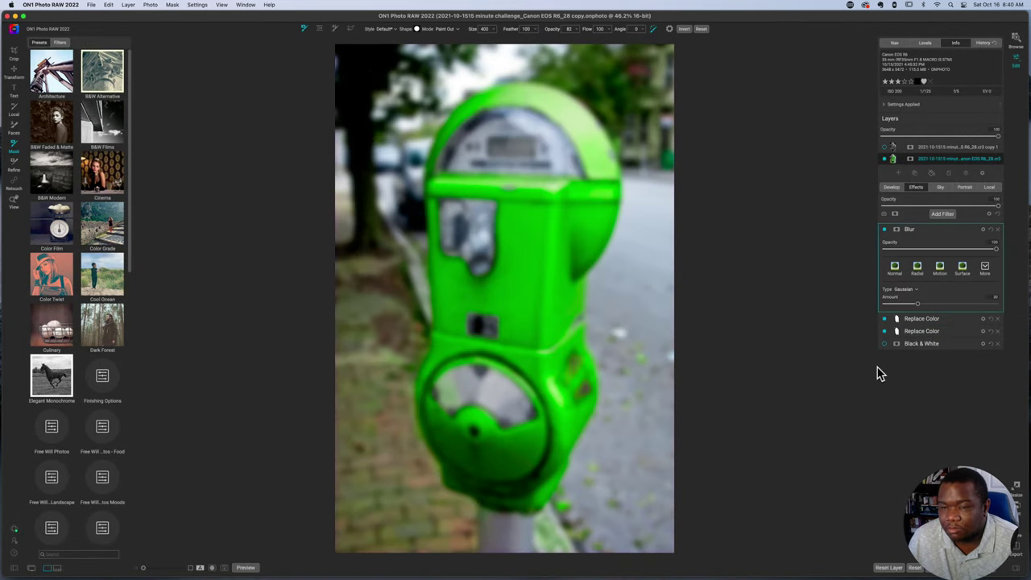
pyautogui.click(894, 230)
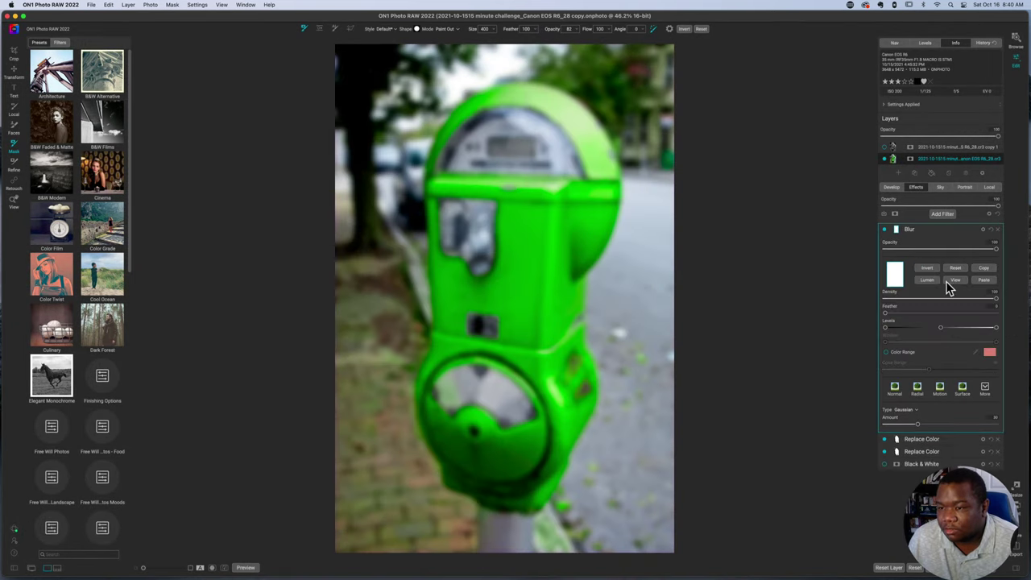
pyautogui.click(982, 280)
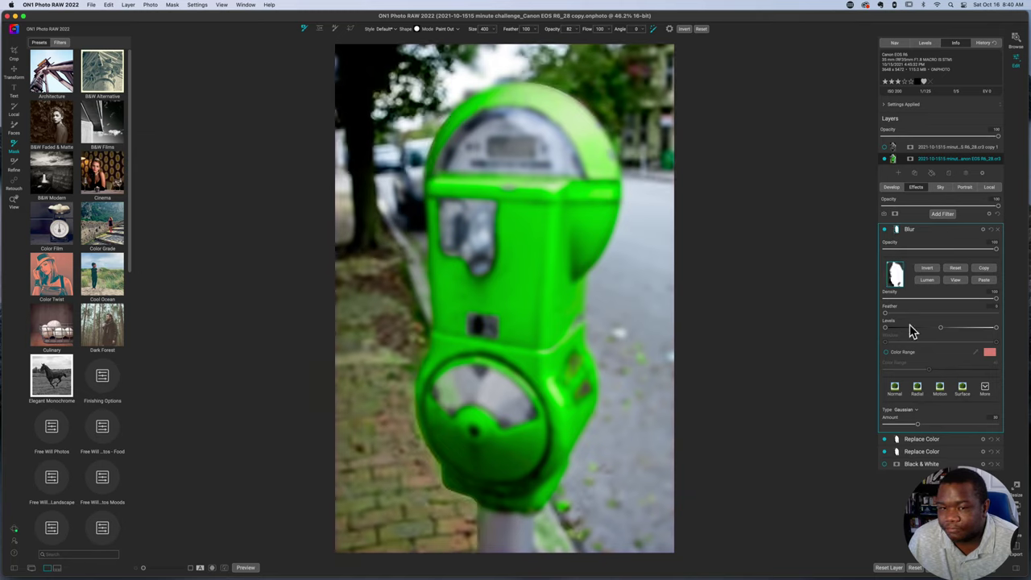
pyautogui.click(929, 270)
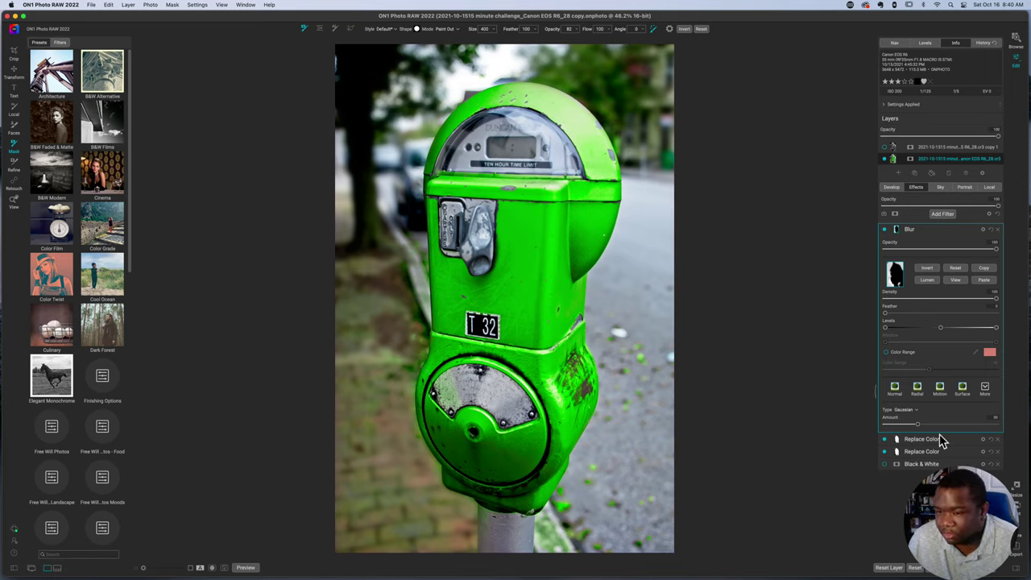
pyautogui.moveTo(919, 428); pyautogui.dragTo(947, 429)
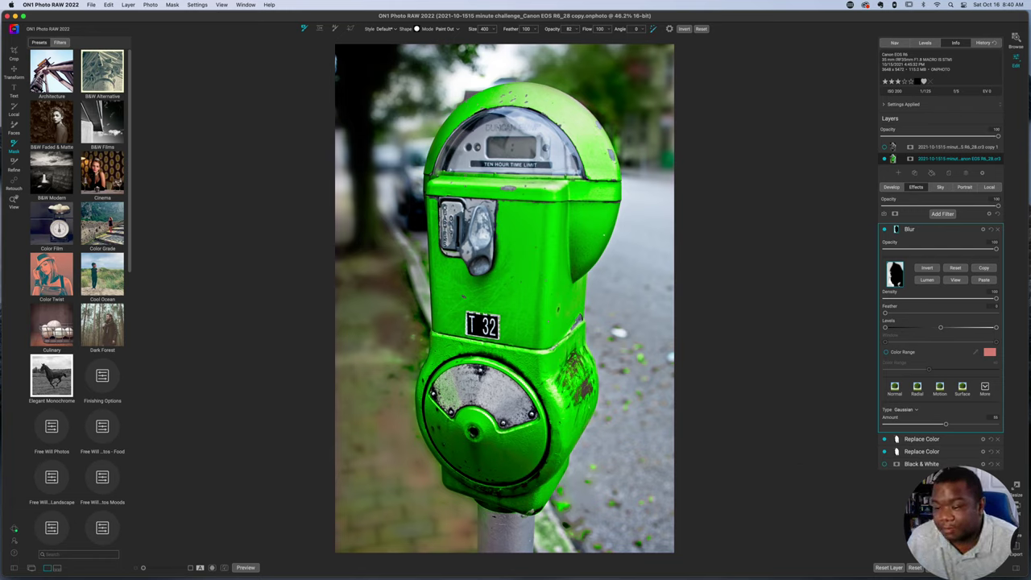
# Discard the parking meter edits and open the black-and-white LEGO Batman photo for editing.
pyautogui.click(951, 567)
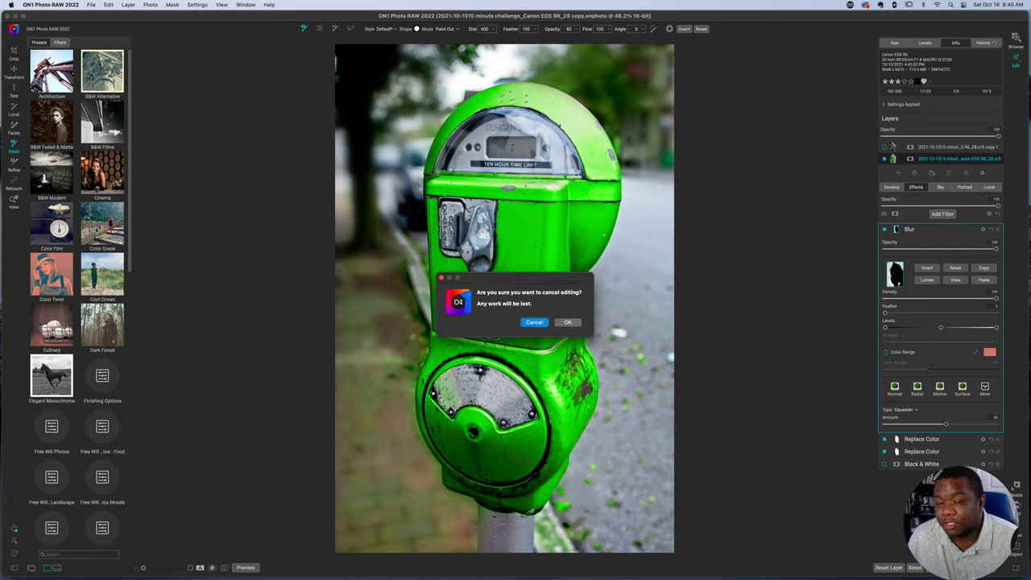
pyautogui.click(569, 324)
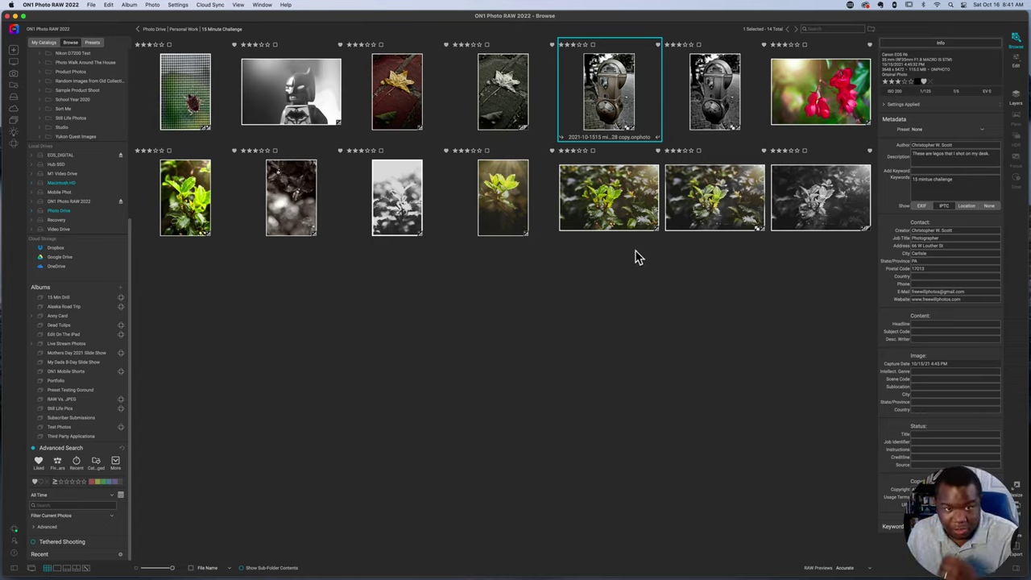
pyautogui.click(277, 106)
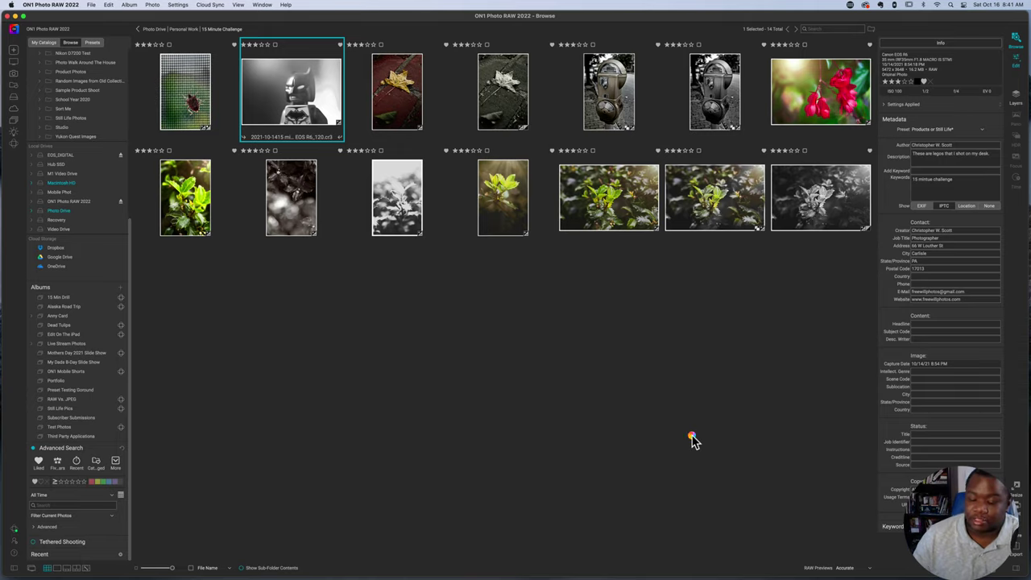
pyautogui.press('super+2')
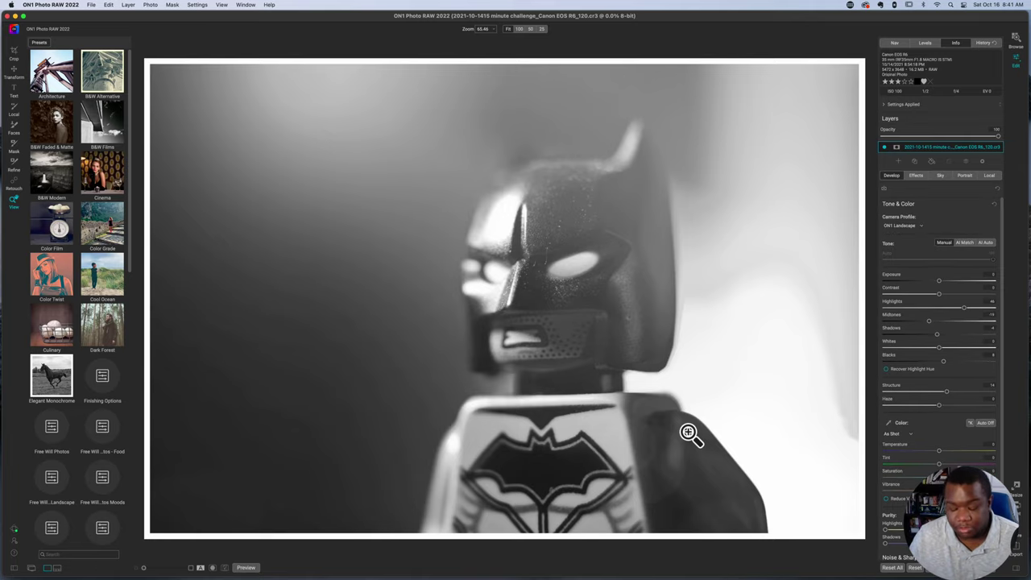
# Compare the Batman photo with its unedited original, and examine its stack of effects filters with Borders collapsed.
pyautogui.press('\\')
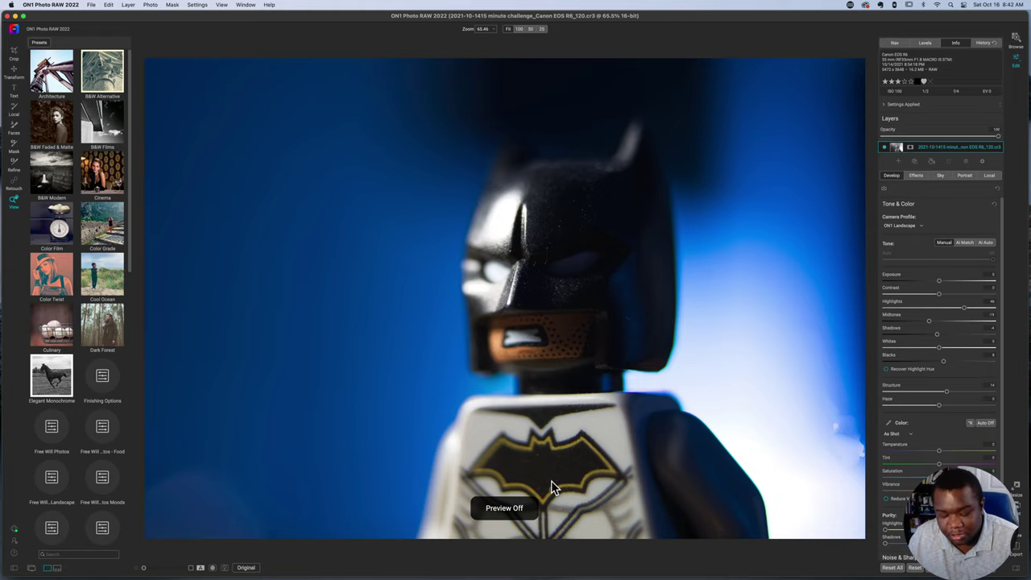
pyautogui.press('\\')
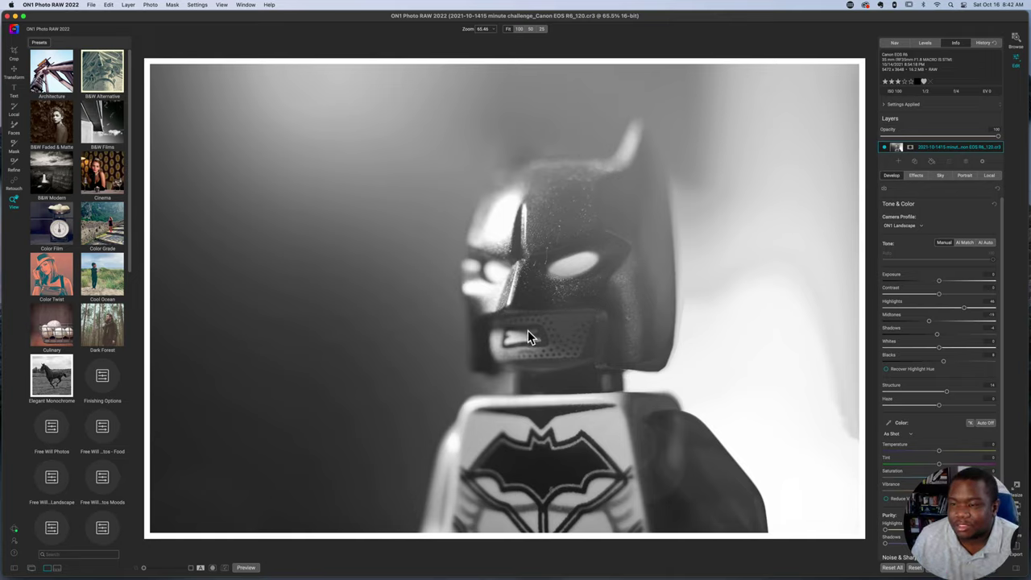
pyautogui.click(916, 177)
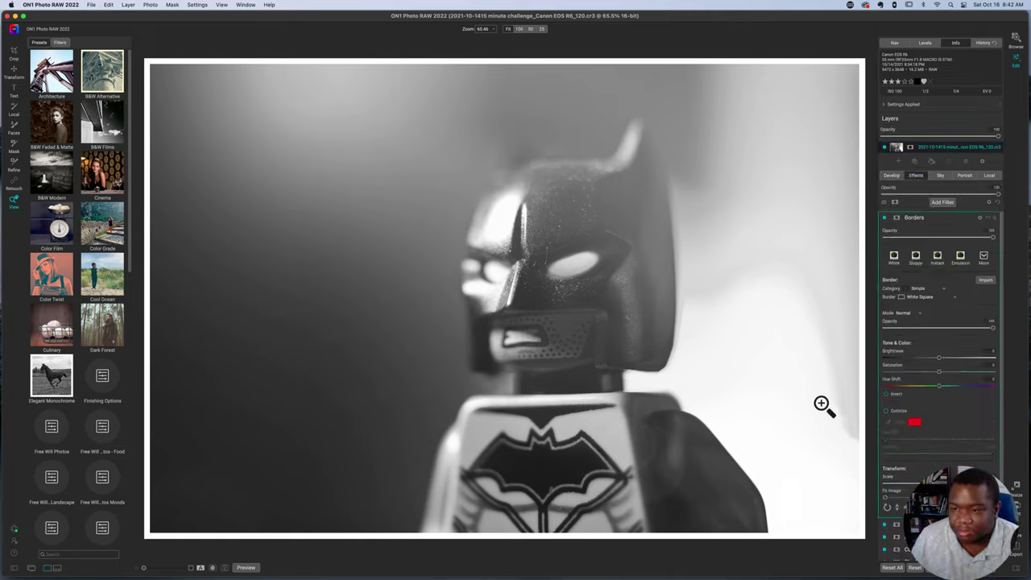
pyautogui.click(927, 221)
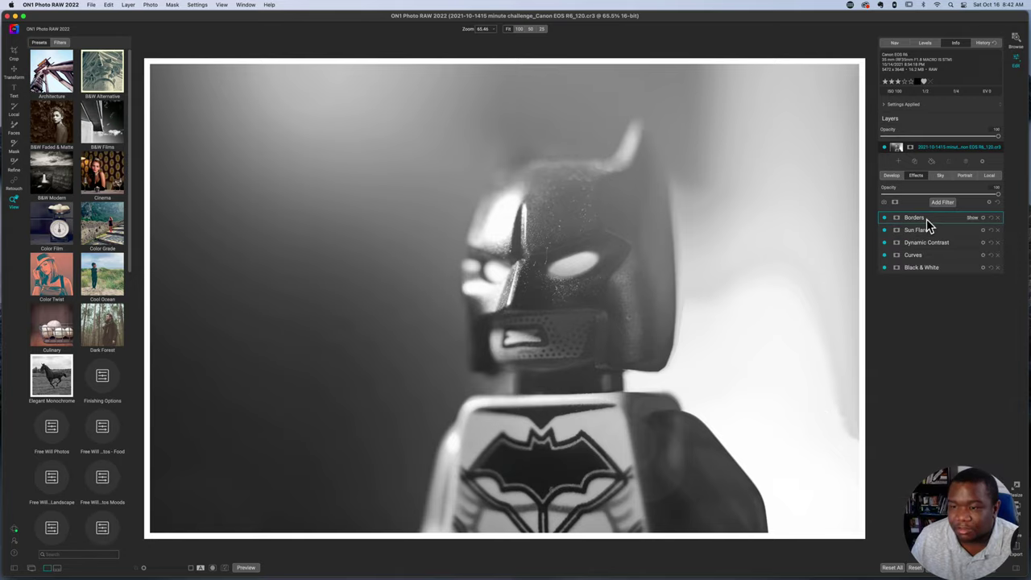
# Turn off the photo's Borders, Sun Flare, Dynamic Contrast, Curves and Black & White filters.
pyautogui.click(884, 243)
pyautogui.click(884, 229)
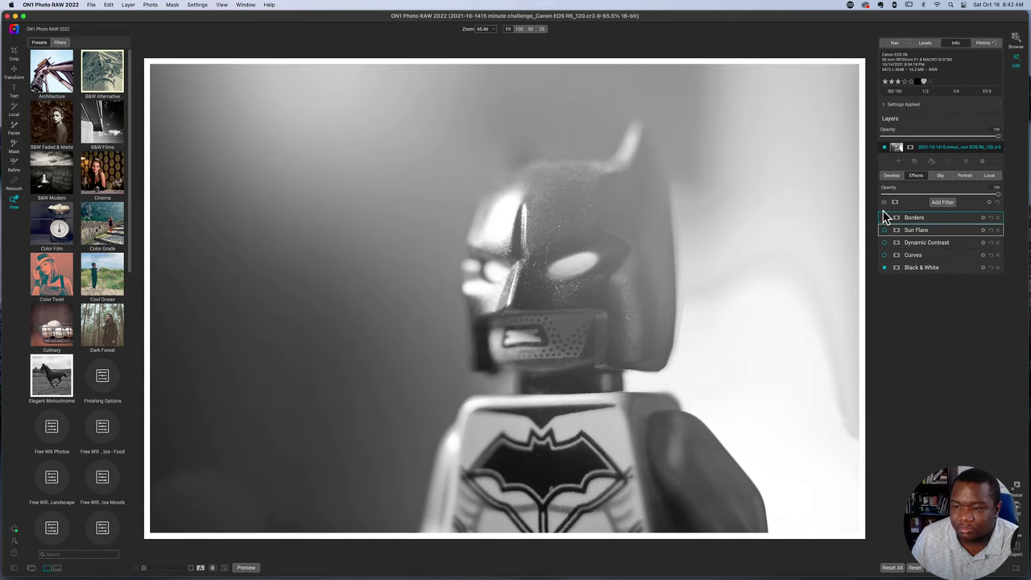
pyautogui.click(883, 217)
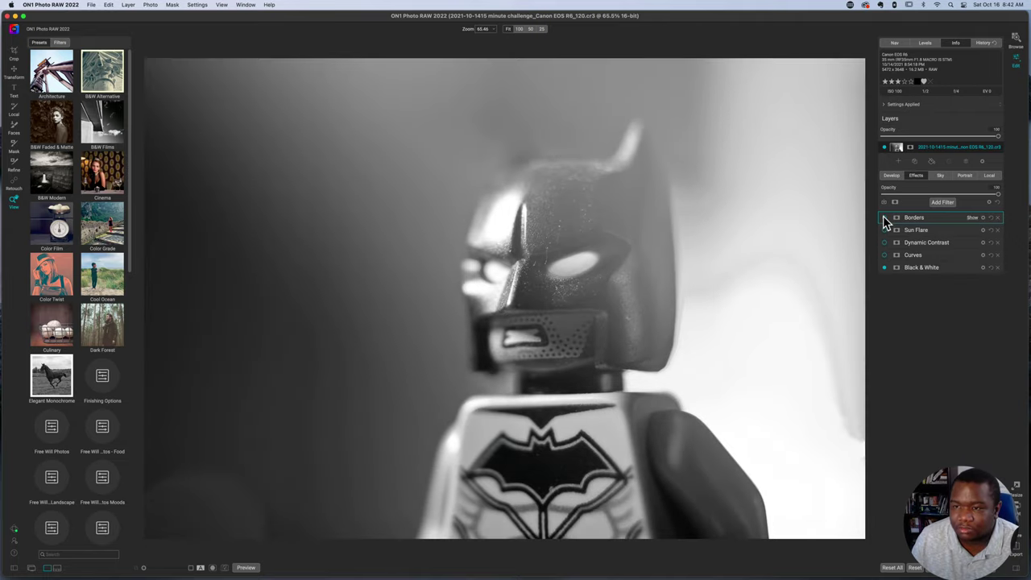
pyautogui.click(929, 270)
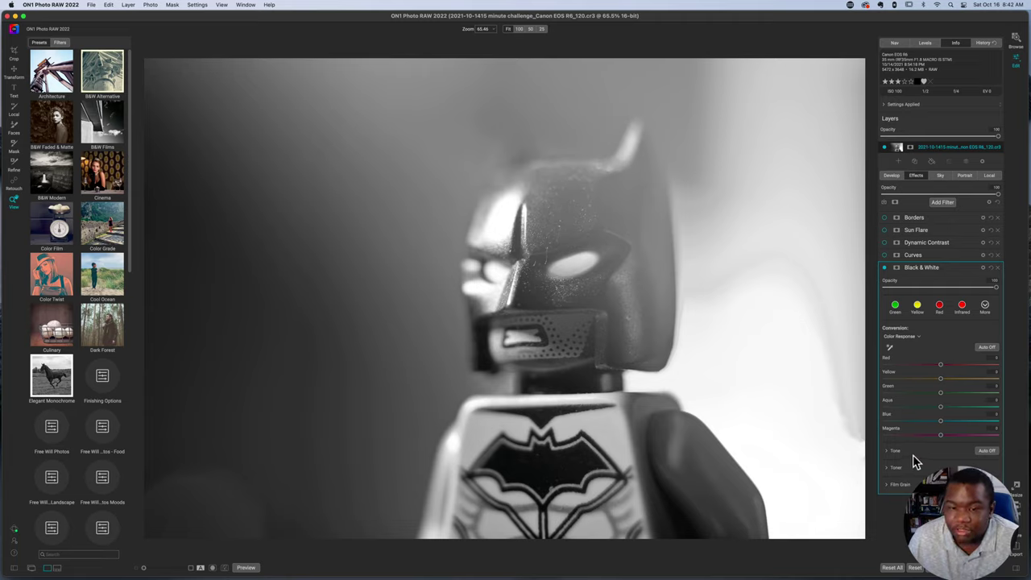
pyautogui.click(885, 269)
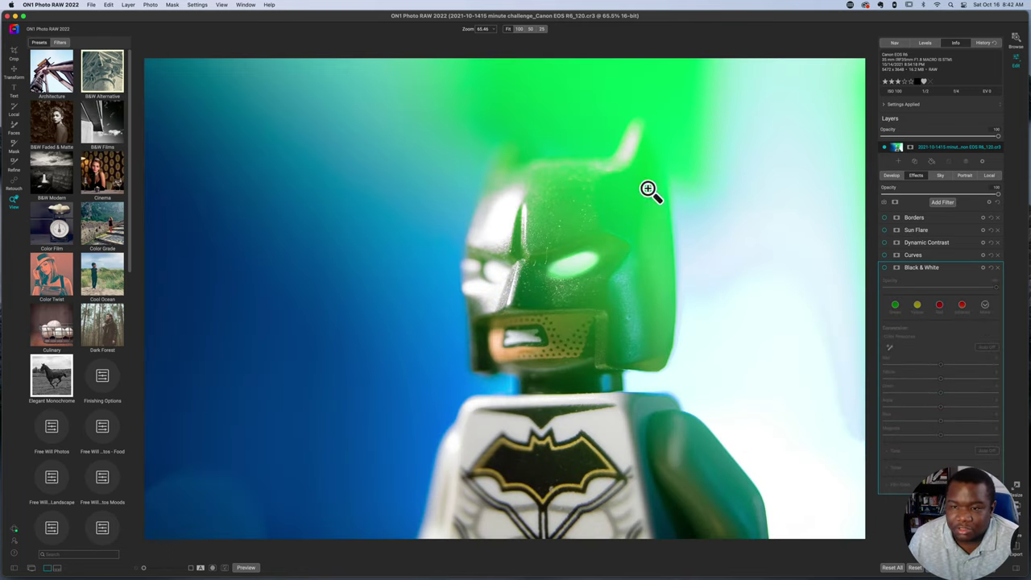
# Turn the Black & White and Curves filters back on, leaving only the Curves settings expanded.
pyautogui.click(884, 268)
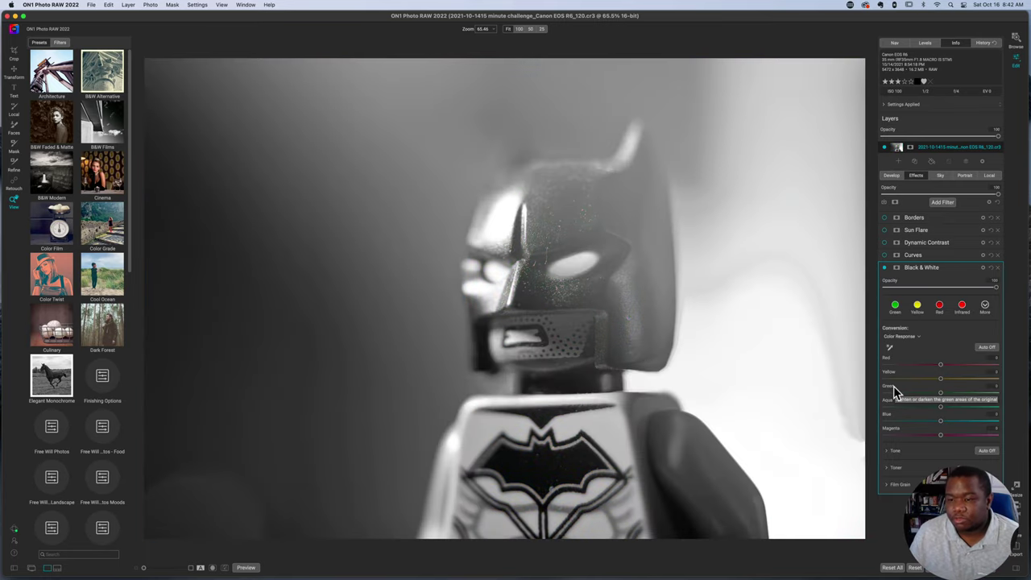
pyautogui.click(949, 273)
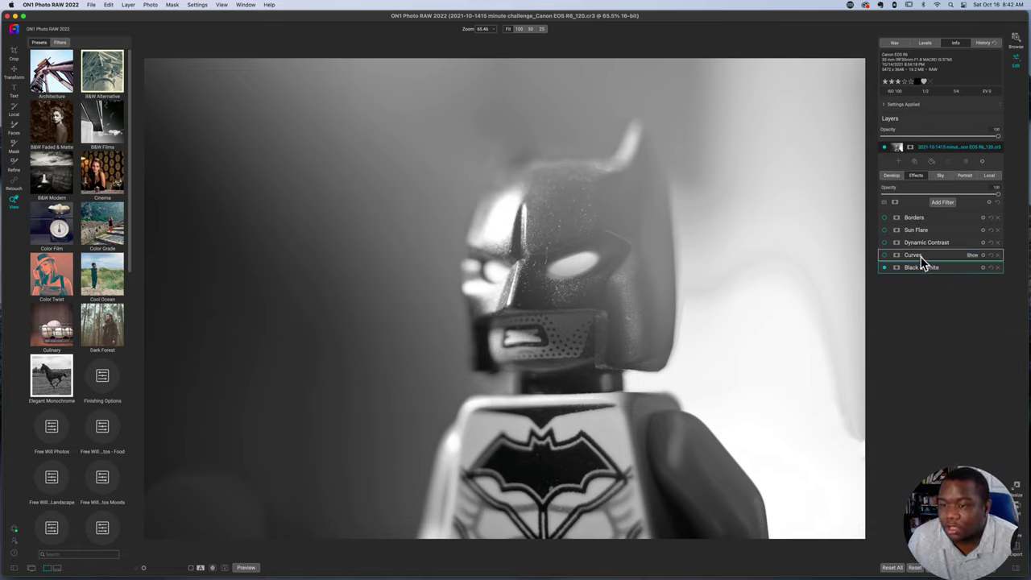
pyautogui.click(884, 255)
pyautogui.click(927, 257)
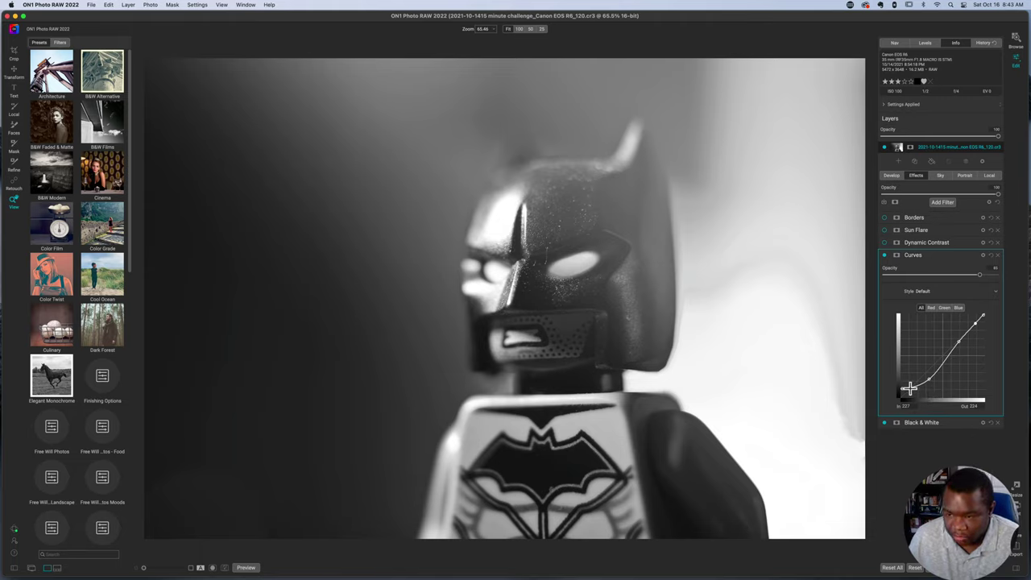
# Examine the tone curve, compare the photo with and without the Curves filter, and collapse its settings.
pyautogui.click(999, 294)
pyautogui.click(938, 337)
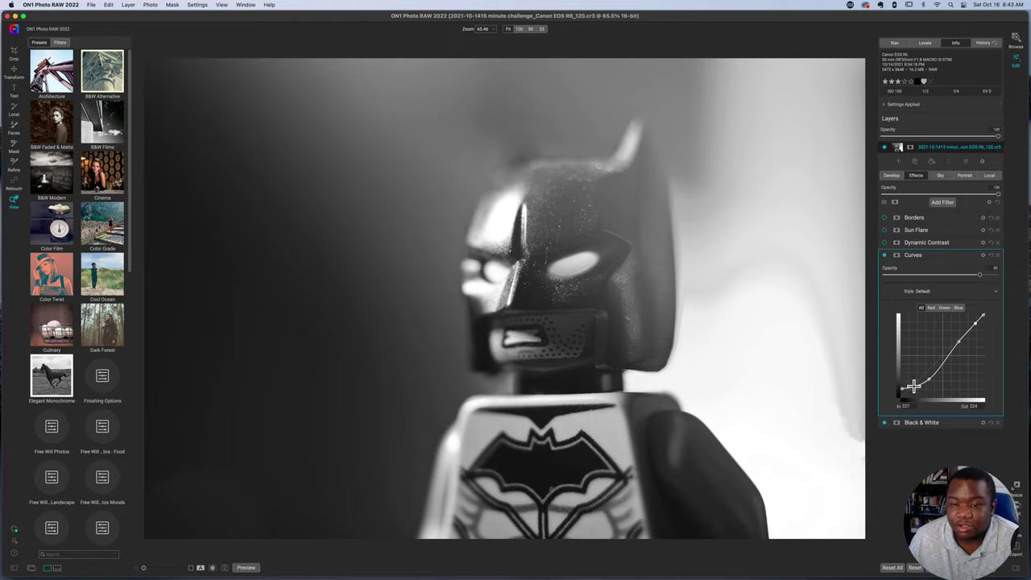
pyautogui.click(885, 259)
pyautogui.click(886, 258)
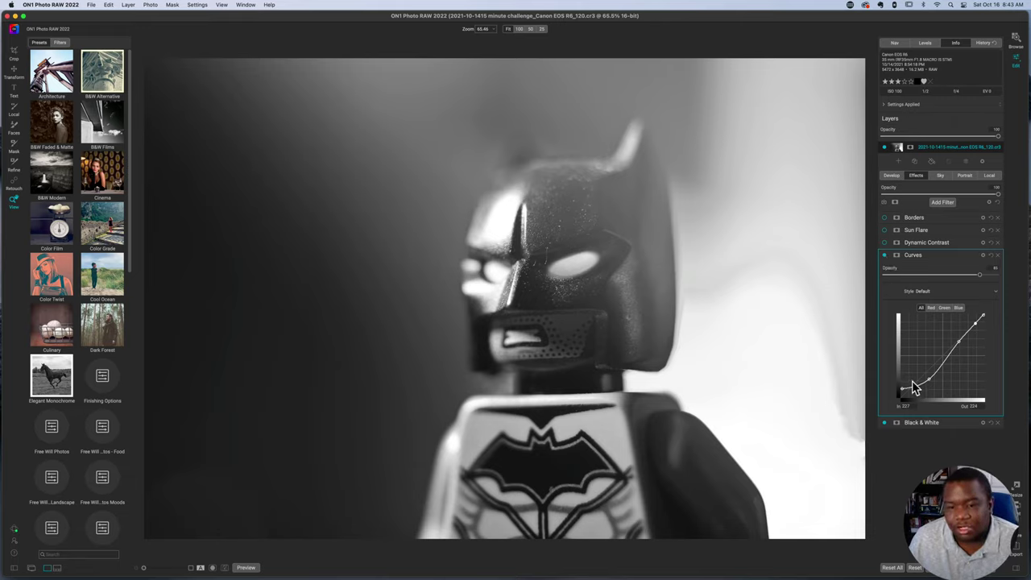
pyautogui.click(935, 255)
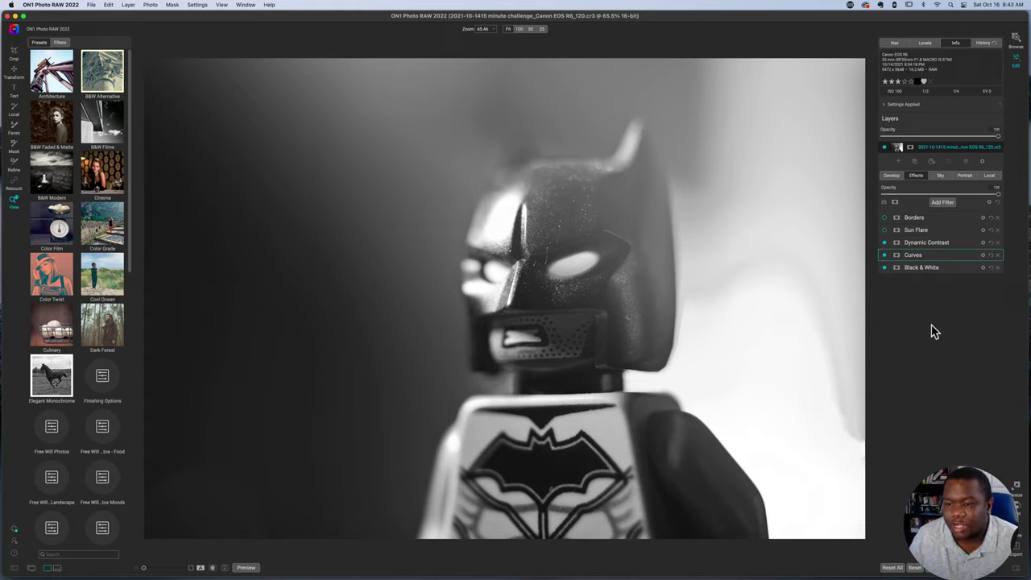
# Turn Dynamic Contrast back on and review its settings, comparing the photo with and without the filter before collapsing it.
pyautogui.click(911, 243)
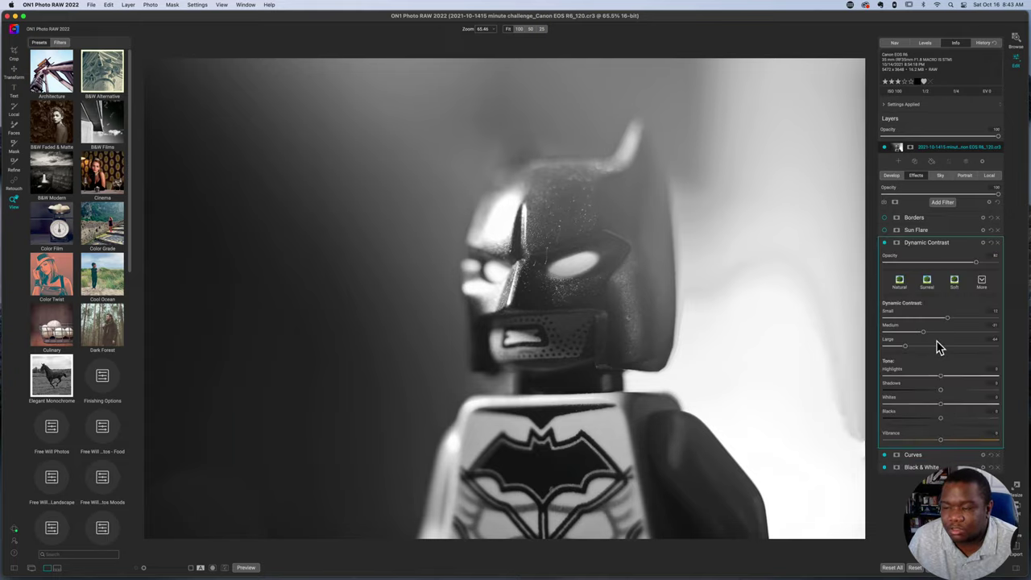
pyautogui.click(885, 243)
pyautogui.click(884, 244)
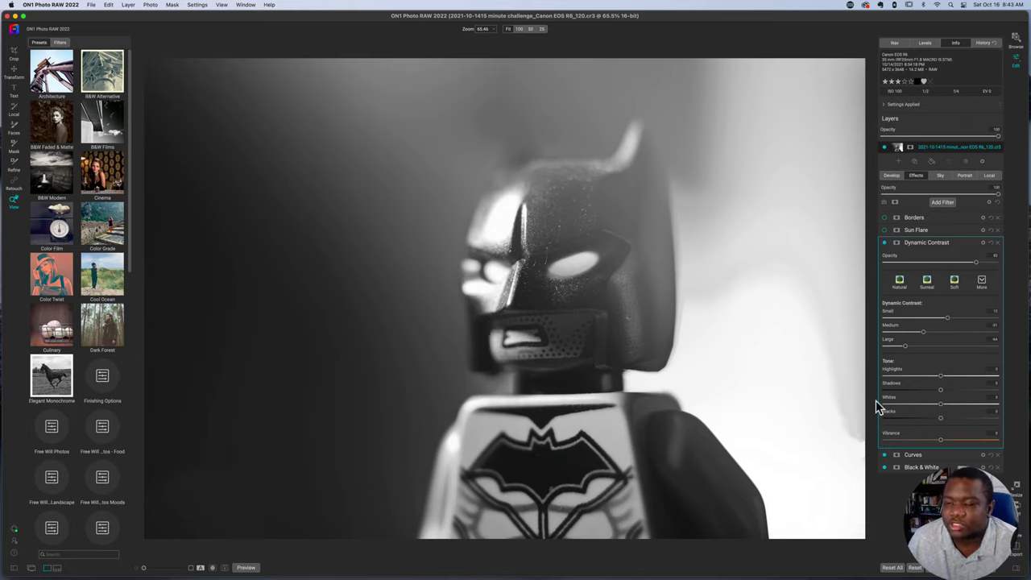
pyautogui.click(920, 242)
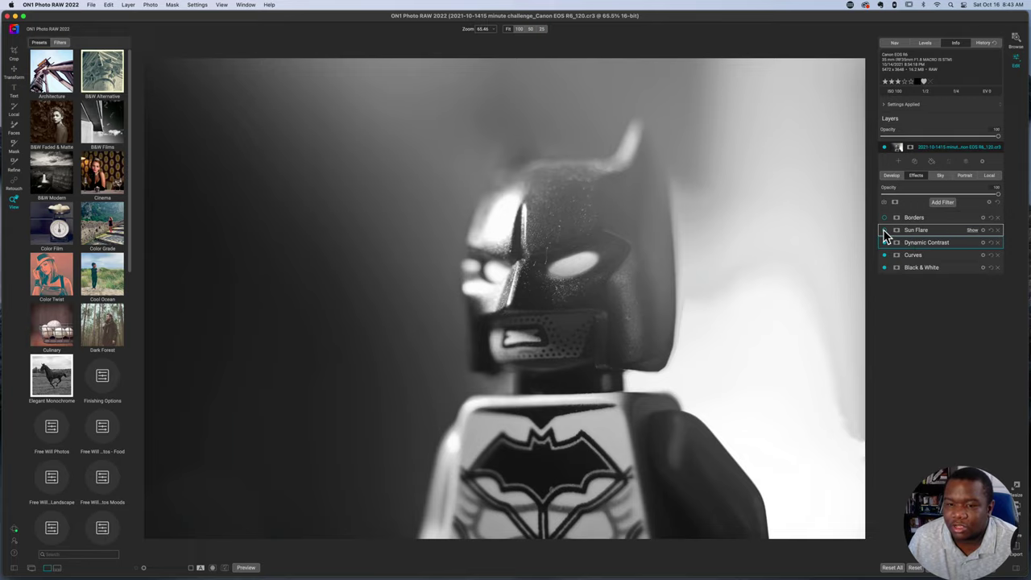
# Turn the Sun Flare and Borders filters back on so the whole effects stack is active.
pyautogui.click(885, 231)
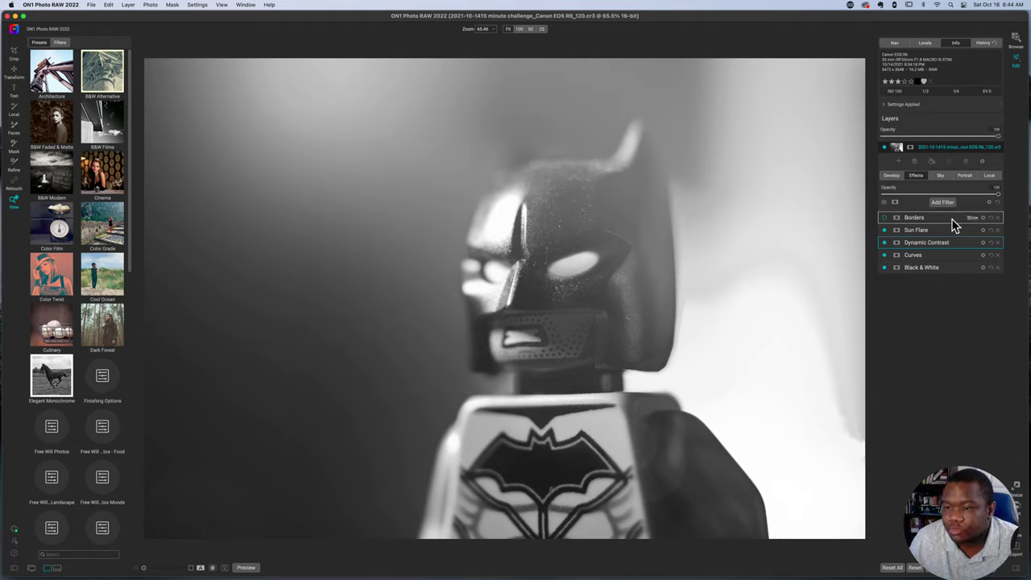
pyautogui.click(885, 218)
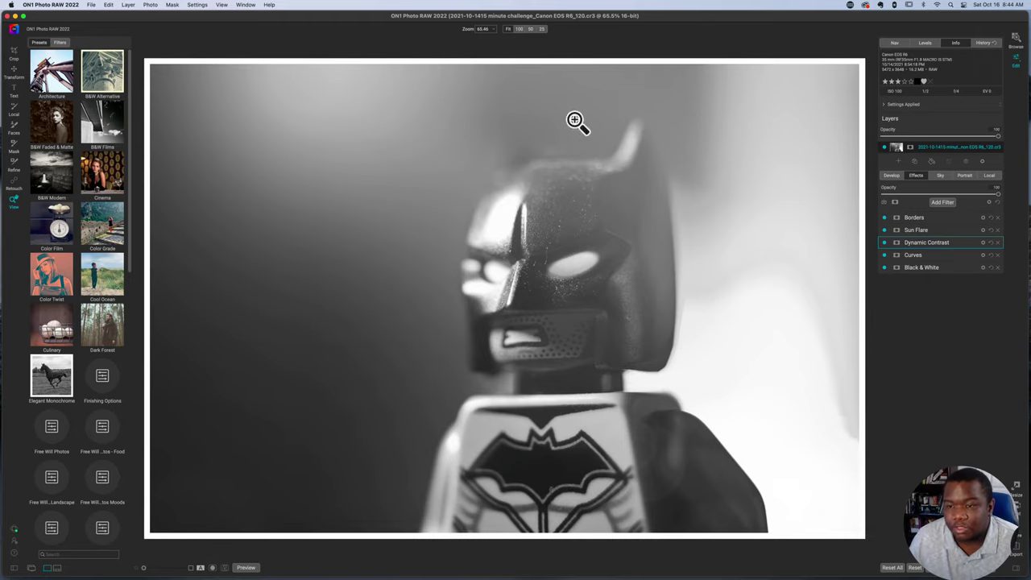
pyautogui.click(885, 266)
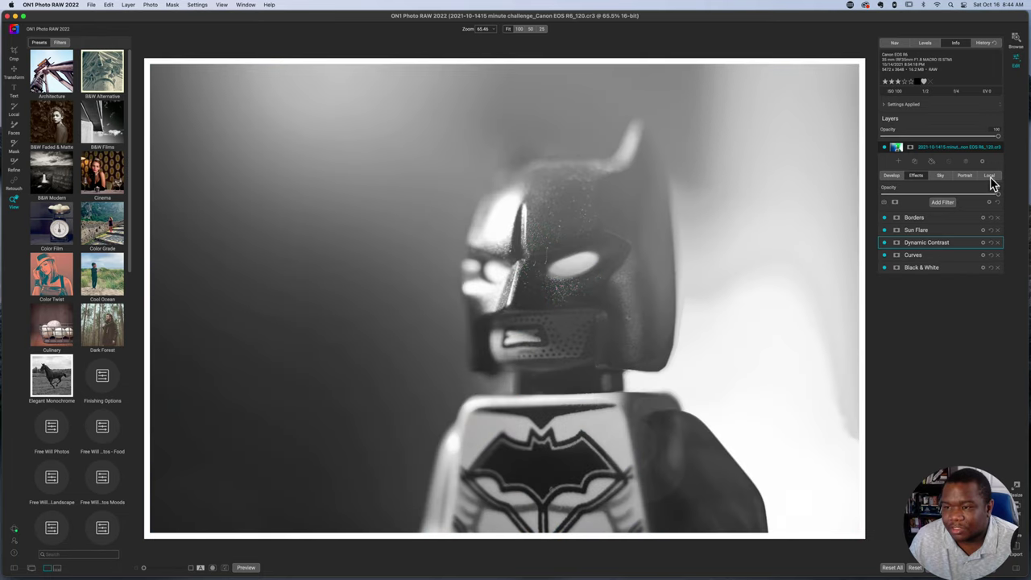
# Show the photo's local adjustments with the first one collapsed, and turn off all four of them.
pyautogui.click(989, 178)
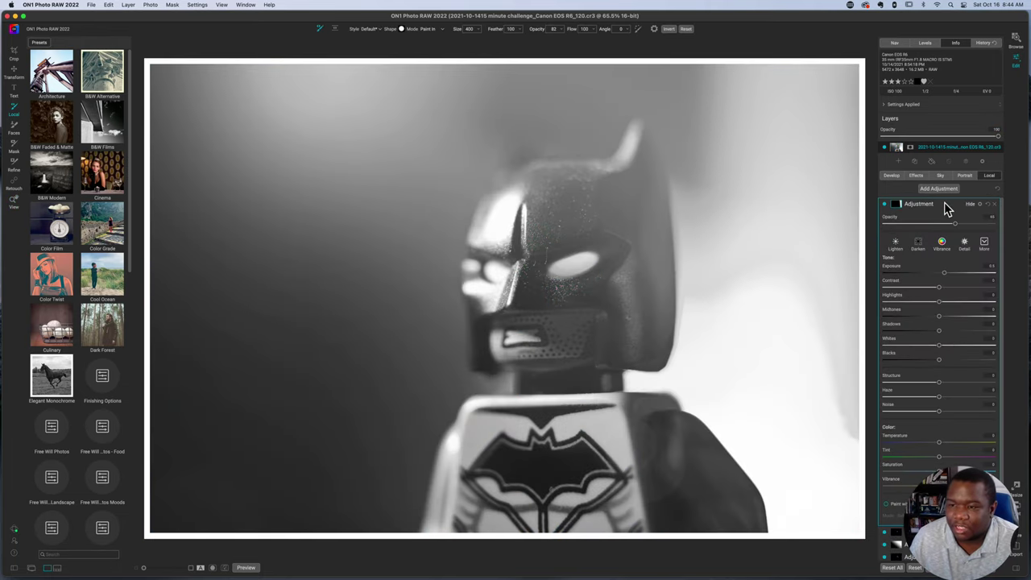
pyautogui.click(947, 207)
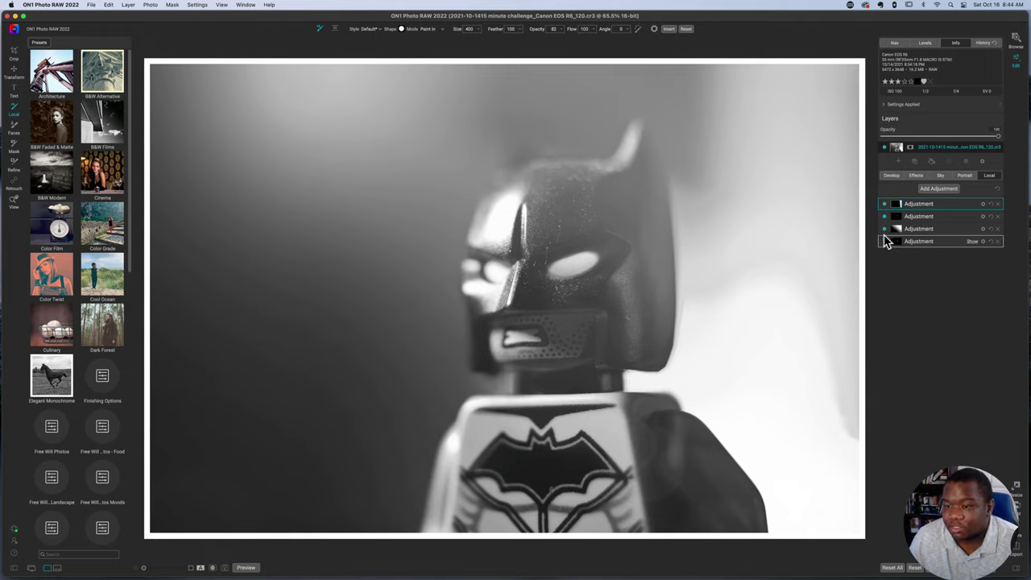
pyautogui.click(884, 241)
pyautogui.click(883, 227)
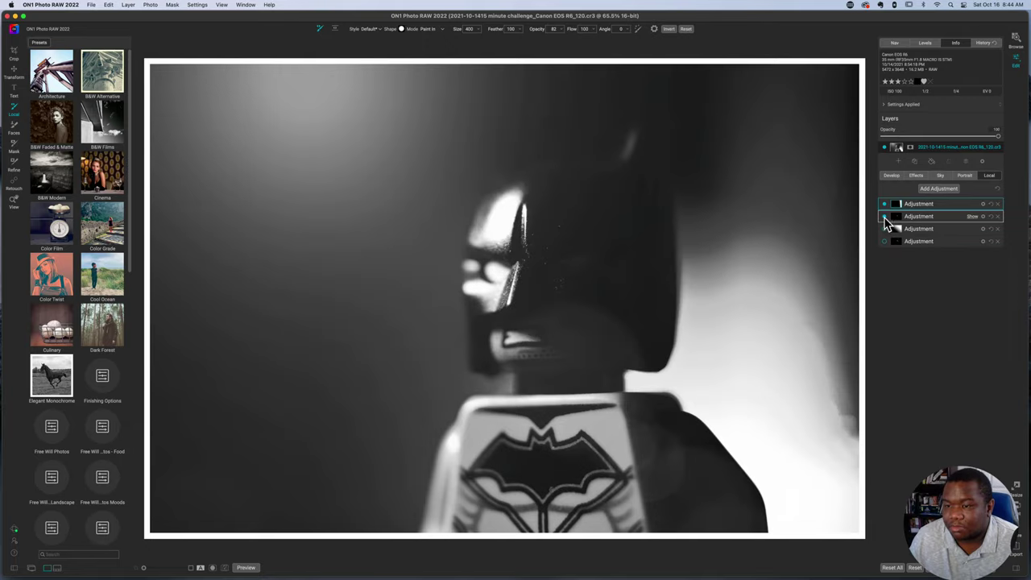
pyautogui.click(885, 204)
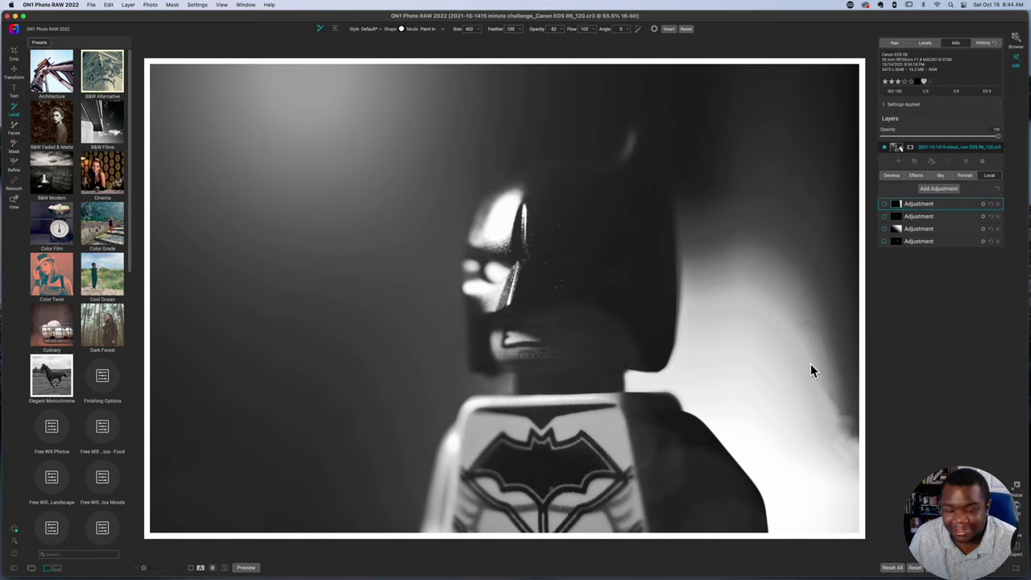
# Turn the lower three local adjustments back on, starting with the bottom one and leaving the topmost off.
pyautogui.click(884, 243)
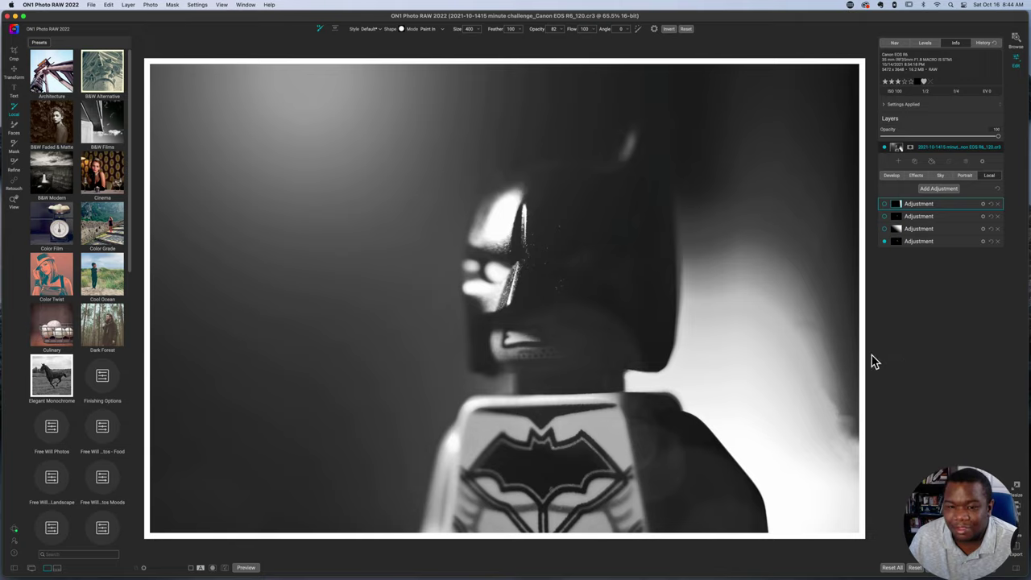
pyautogui.click(884, 217)
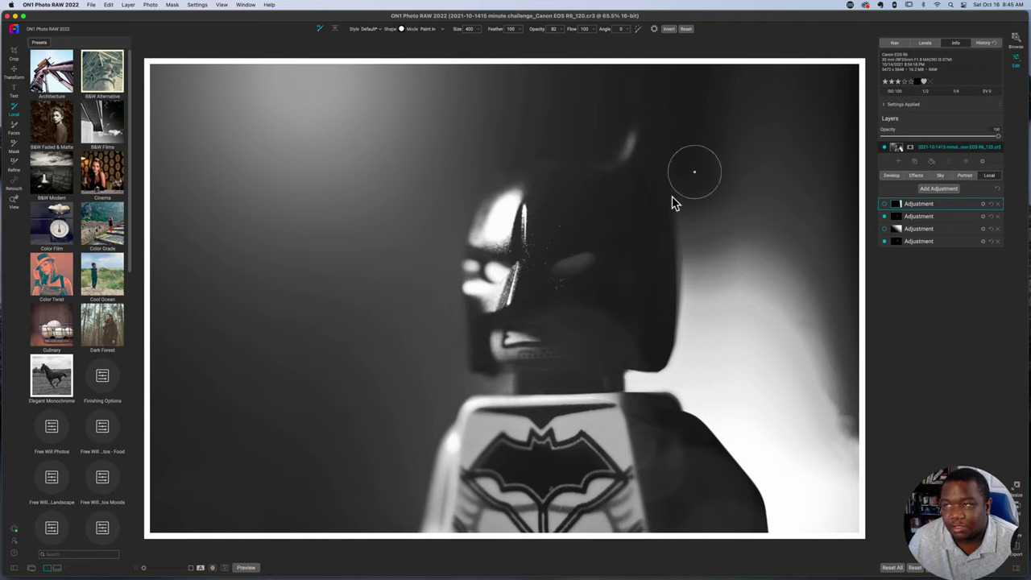
pyautogui.click(885, 230)
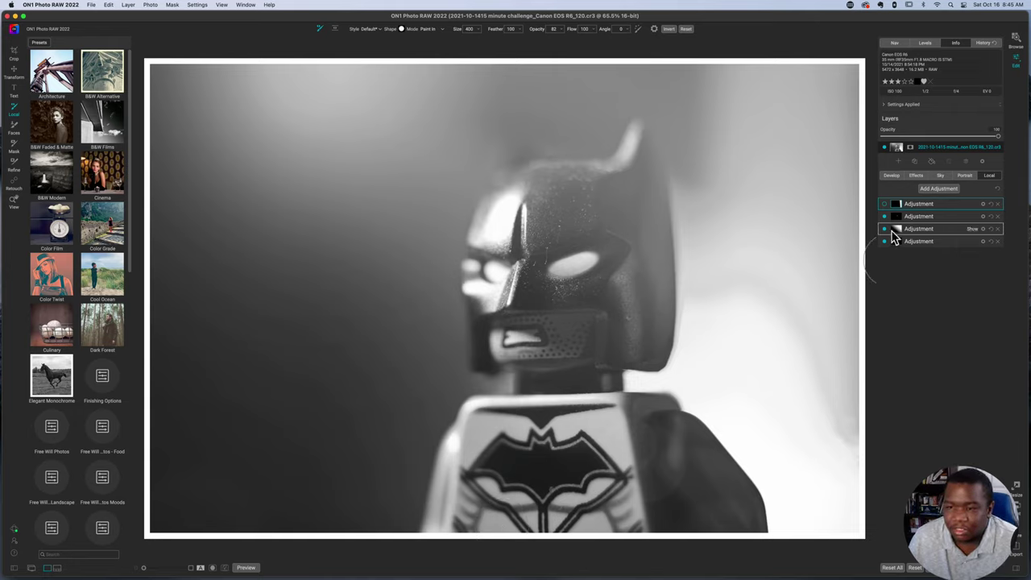
# Examine the diagonal gradient mask of the third local adjustment on the photo, and collapse its settings.
pyautogui.click(894, 231)
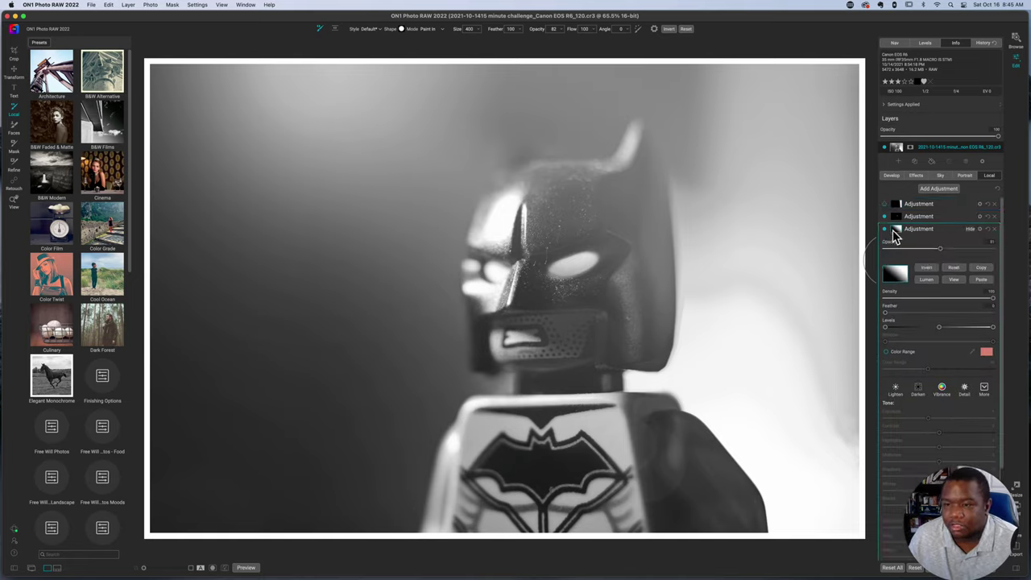
pyautogui.hotkey('shift', 'b')
pyautogui.moveTo(492, 237); pyautogui.dragTo(569, 269)
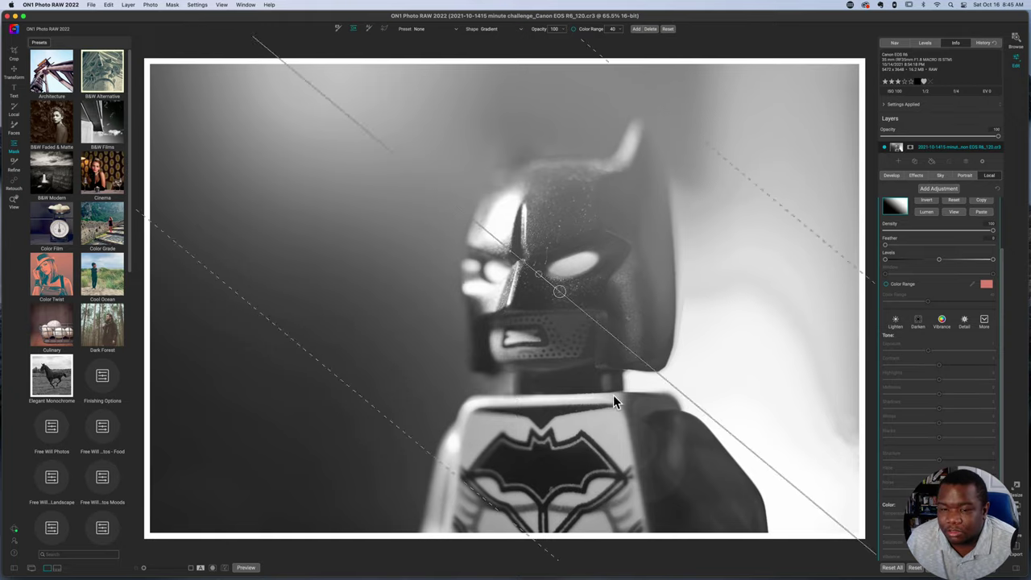
pyautogui.scroll(1, 943, 242)
pyautogui.scroll(3, 947, 255)
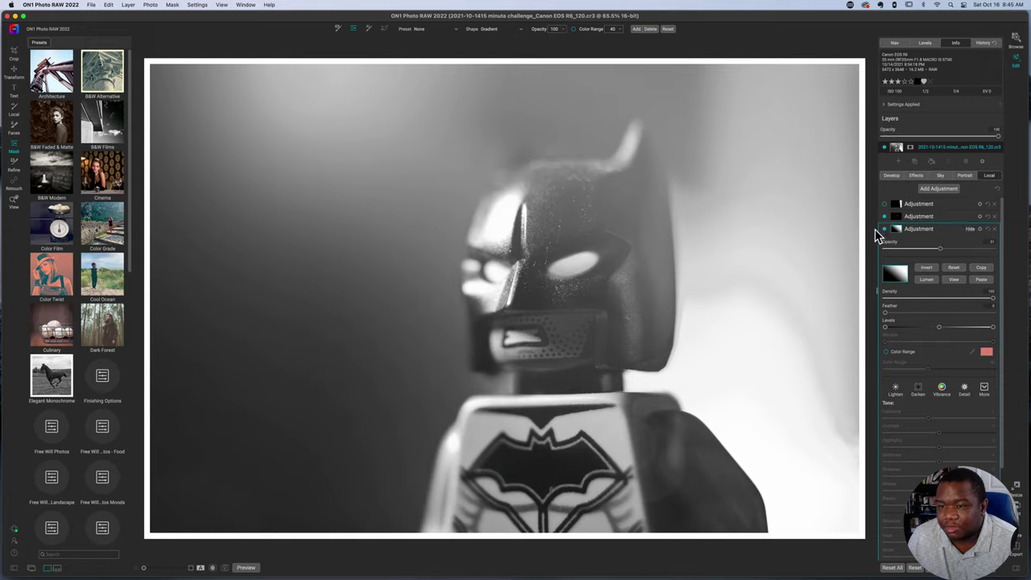
pyautogui.click(935, 231)
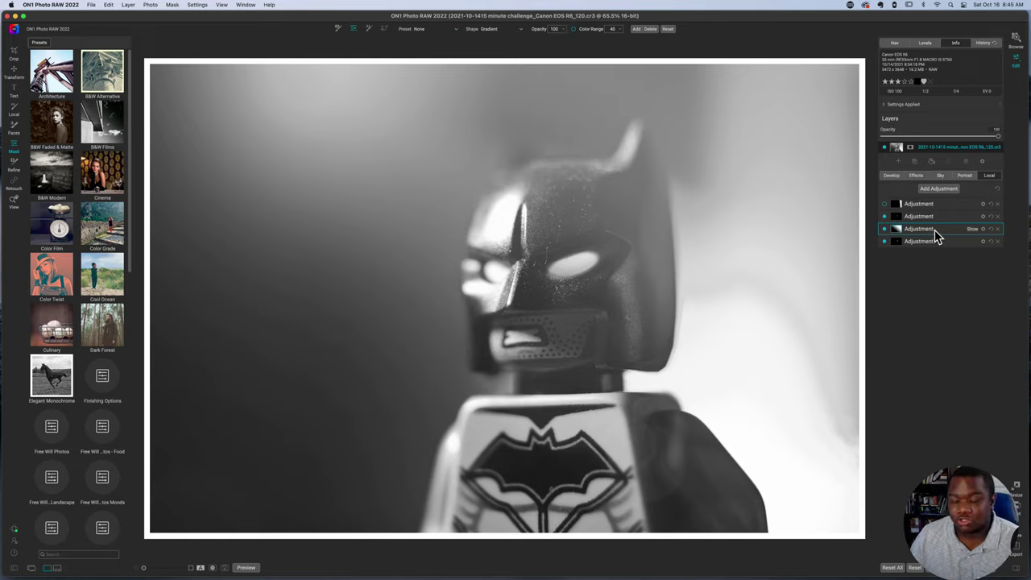
# Turn the topmost local adjustment back on, examine its gradient mask over the bright background, and collapse its settings.
pyautogui.click(885, 205)
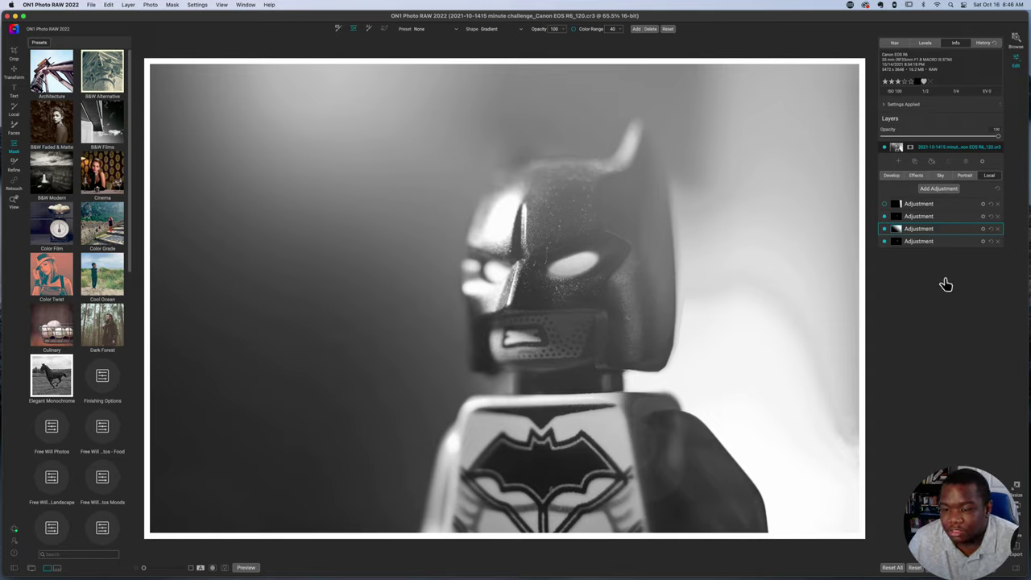
pyautogui.click(885, 205)
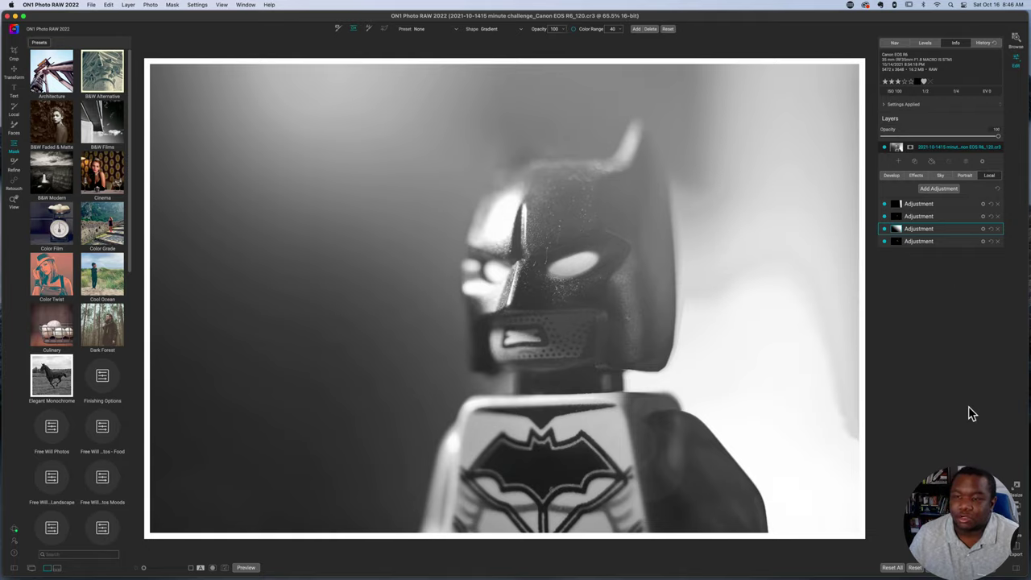
pyautogui.click(897, 209)
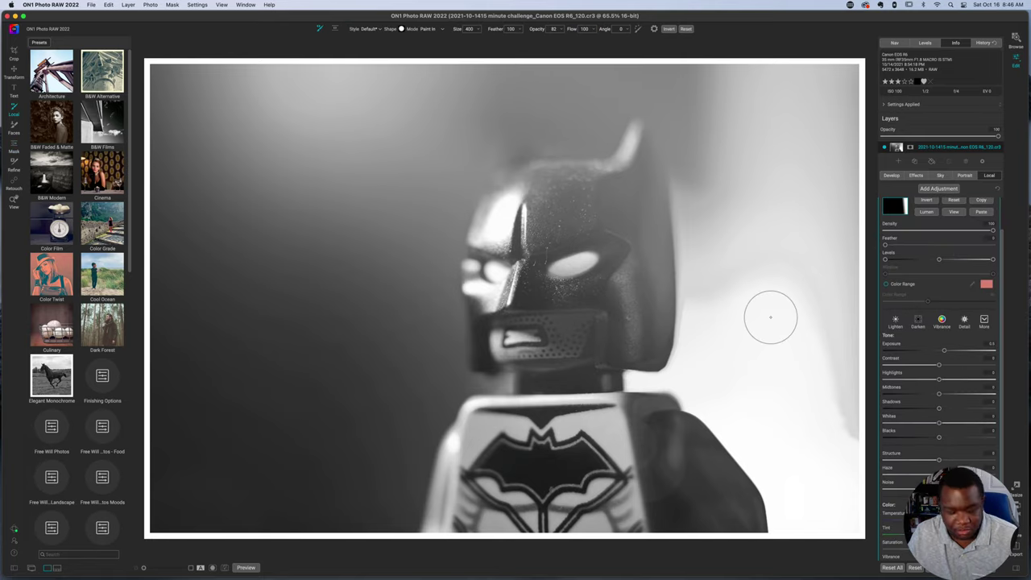
pyautogui.press('m')
pyautogui.click(763, 368)
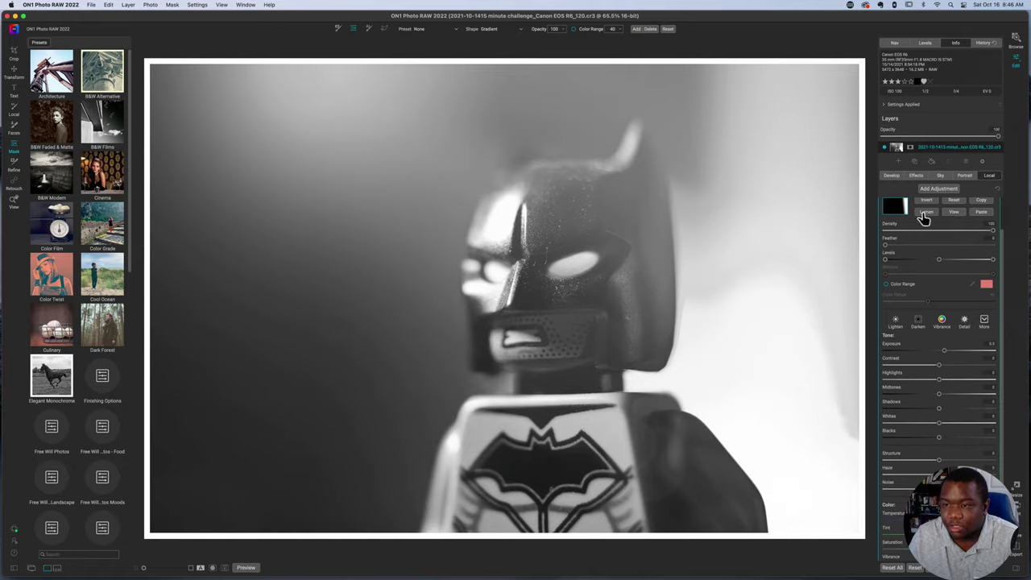
pyautogui.scroll(2, 959, 270)
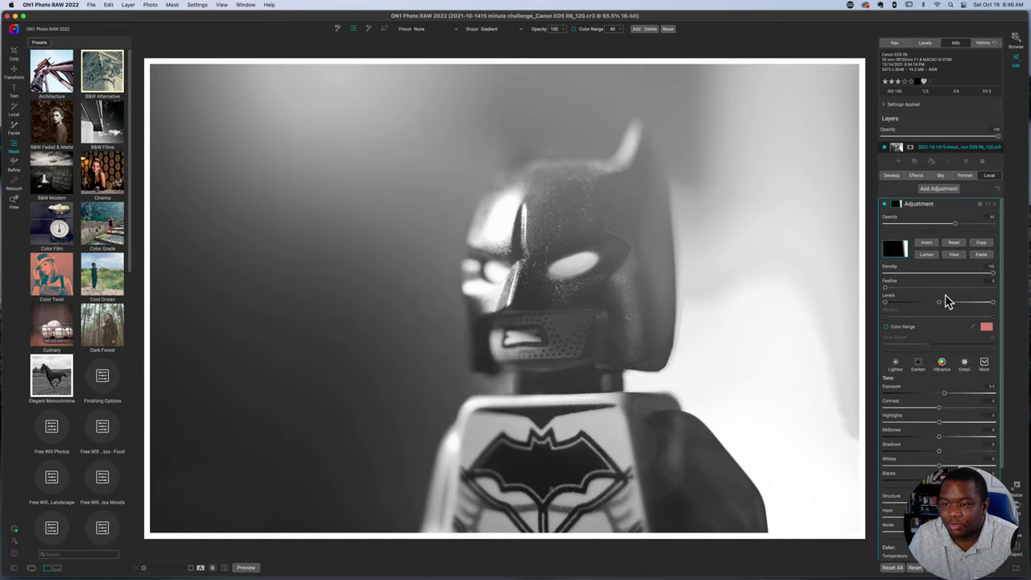
pyautogui.click(939, 211)
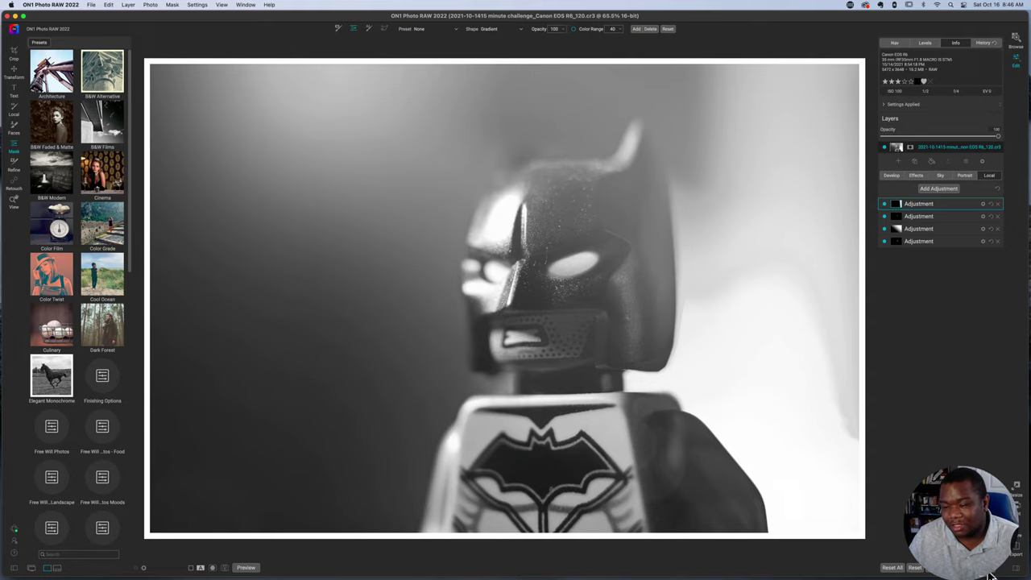
# Return to browsing the 15 Minute Challenge folder, remove the liked-photos filter, and look back through all the earlier shots.
pyautogui.press('g')
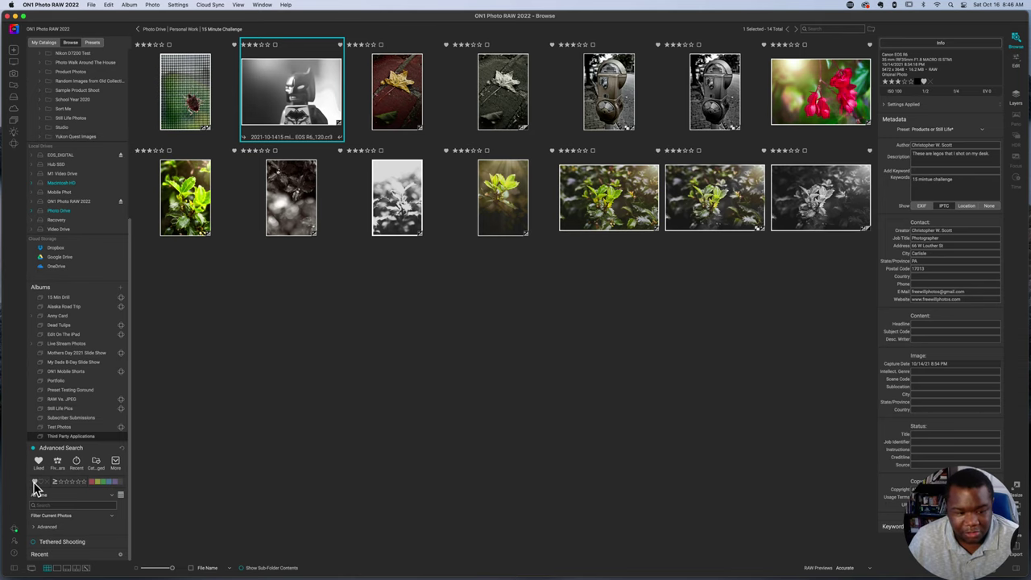
pyautogui.click(34, 484)
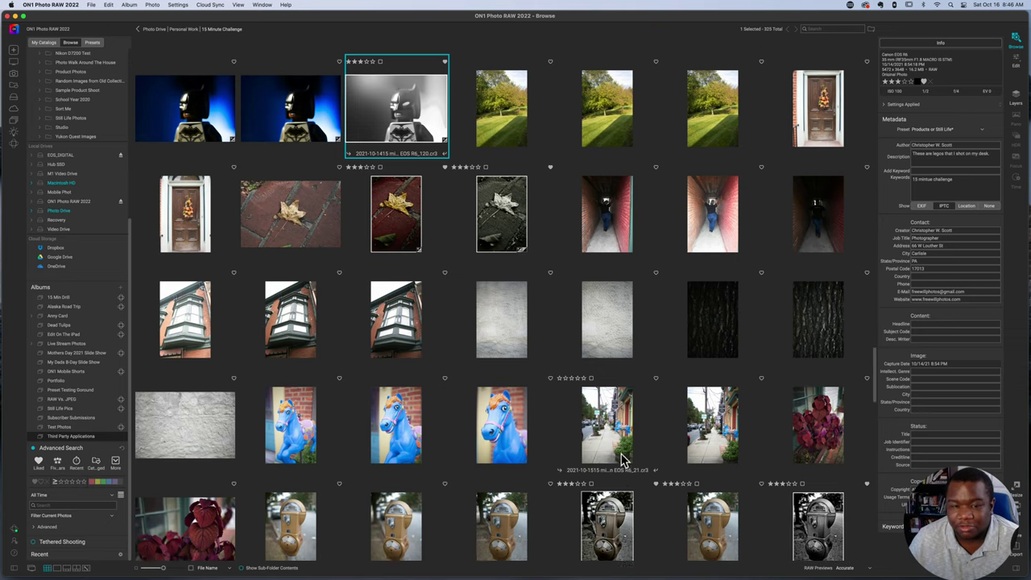
pyautogui.scroll(5, 621, 459)
pyautogui.scroll(10, 621, 459)
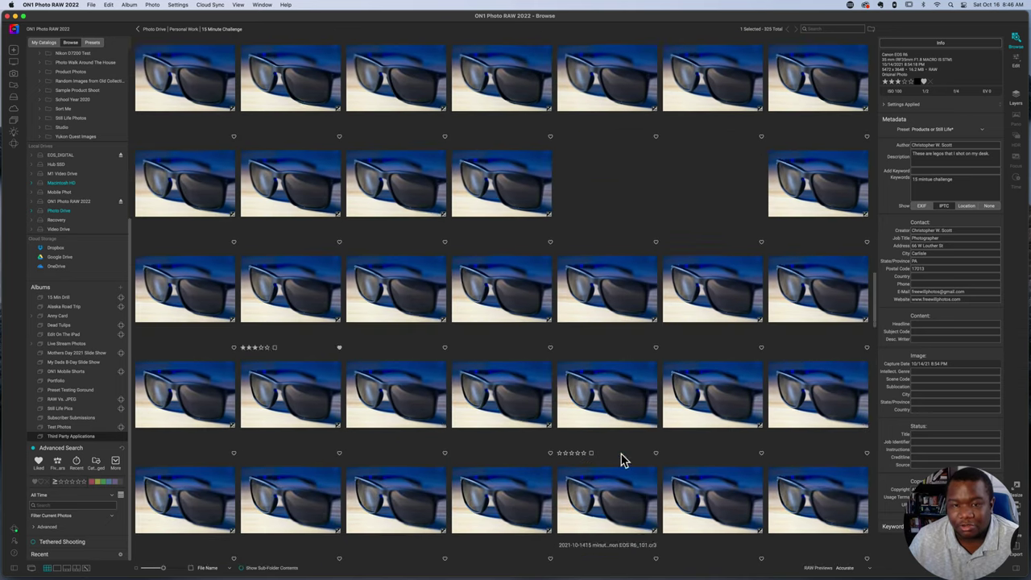
pyautogui.scroll(10, 622, 460)
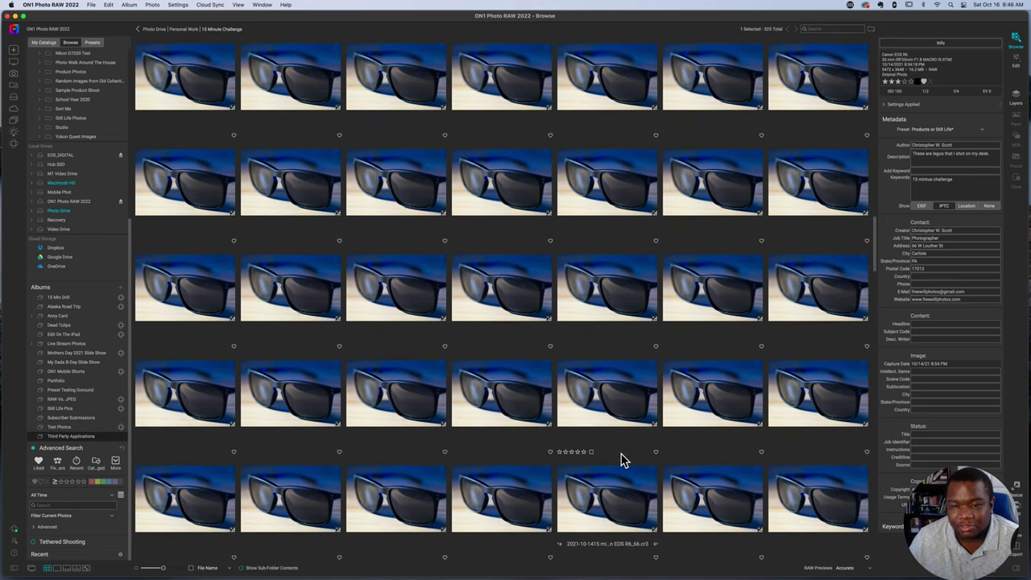
pyautogui.scroll(8, 622, 460)
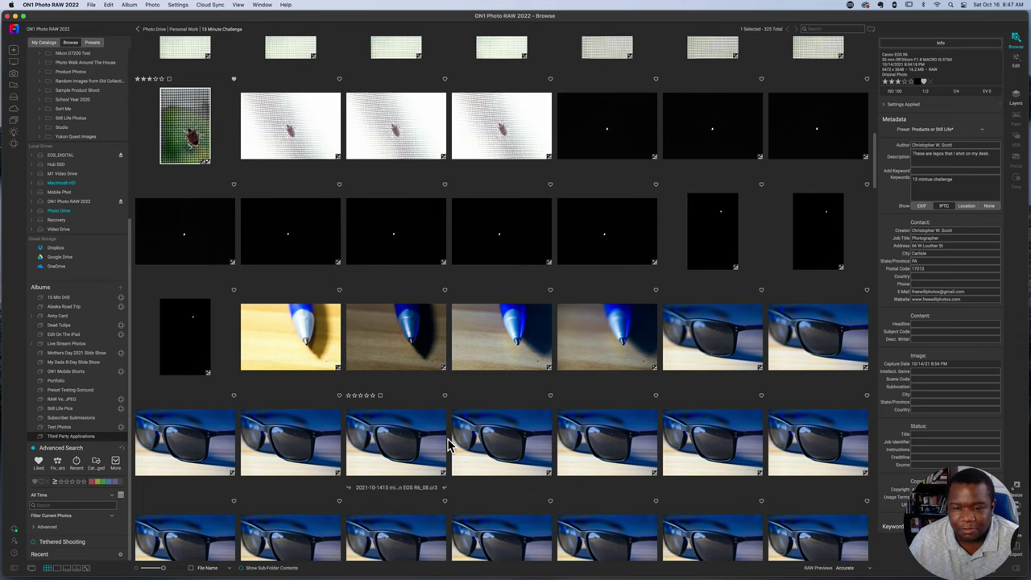
pyautogui.scroll(3, 450, 445)
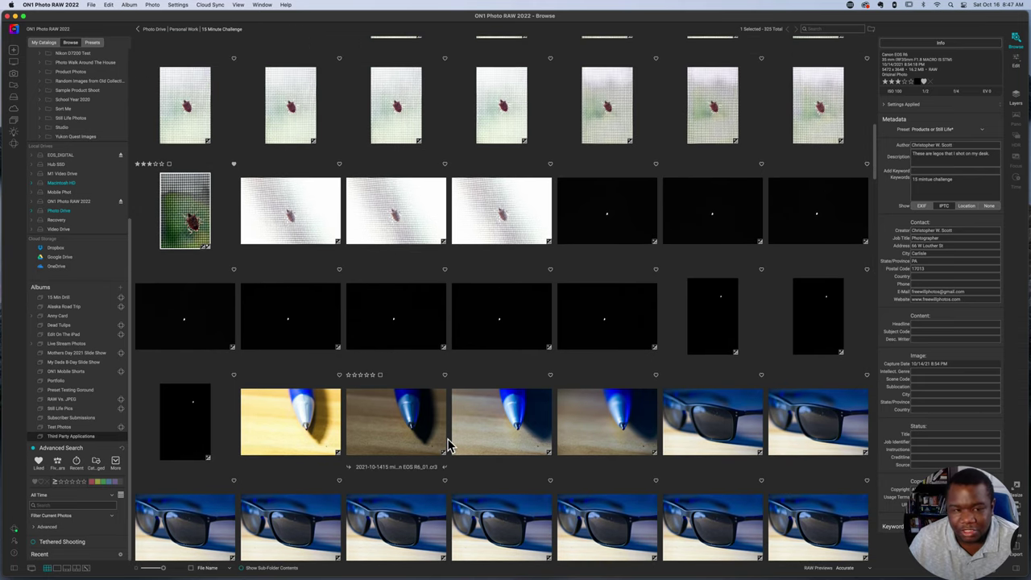
# Look back through the folder's stink bug, brush, lantern and pumpkin shots up to the car interior photos.
pyautogui.scroll(7, 450, 446)
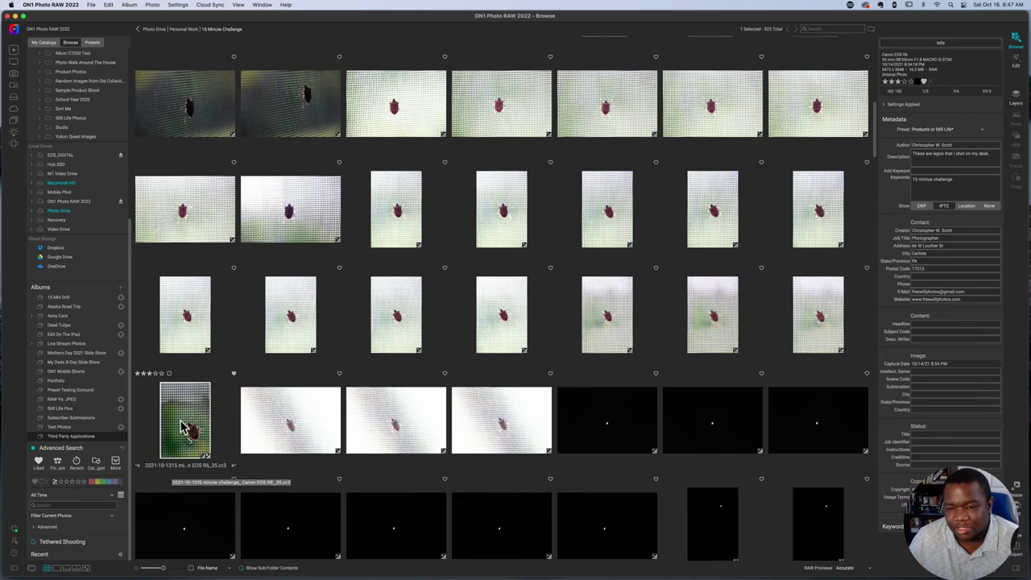
pyautogui.scroll(5, 533, 406)
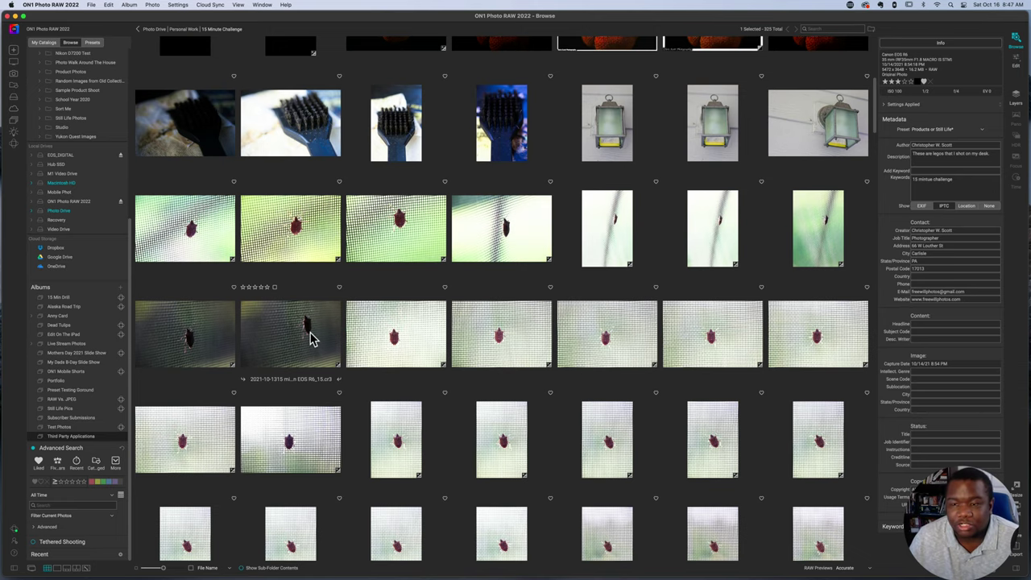
pyautogui.scroll(5, 312, 339)
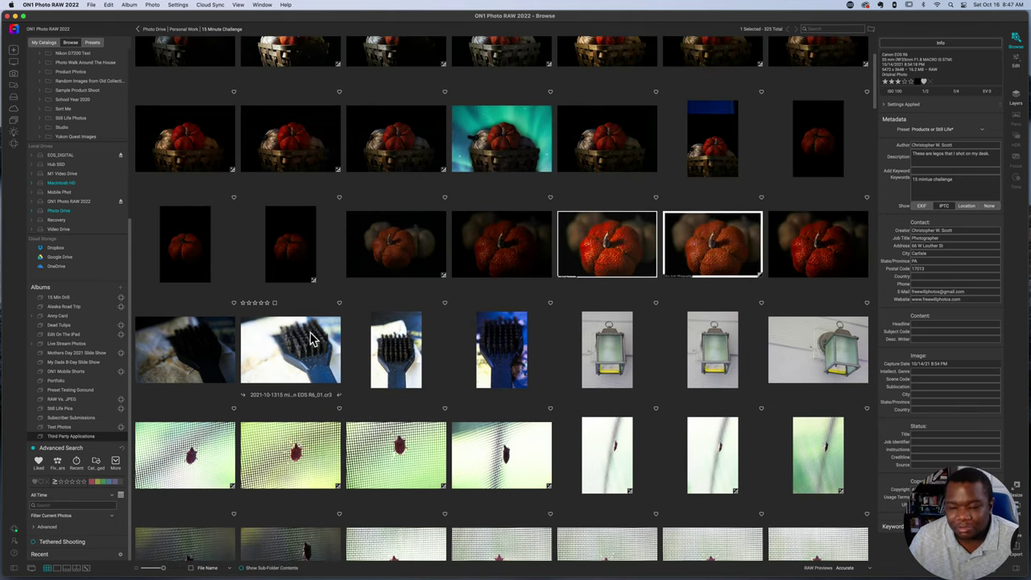
pyautogui.scroll(4, 312, 339)
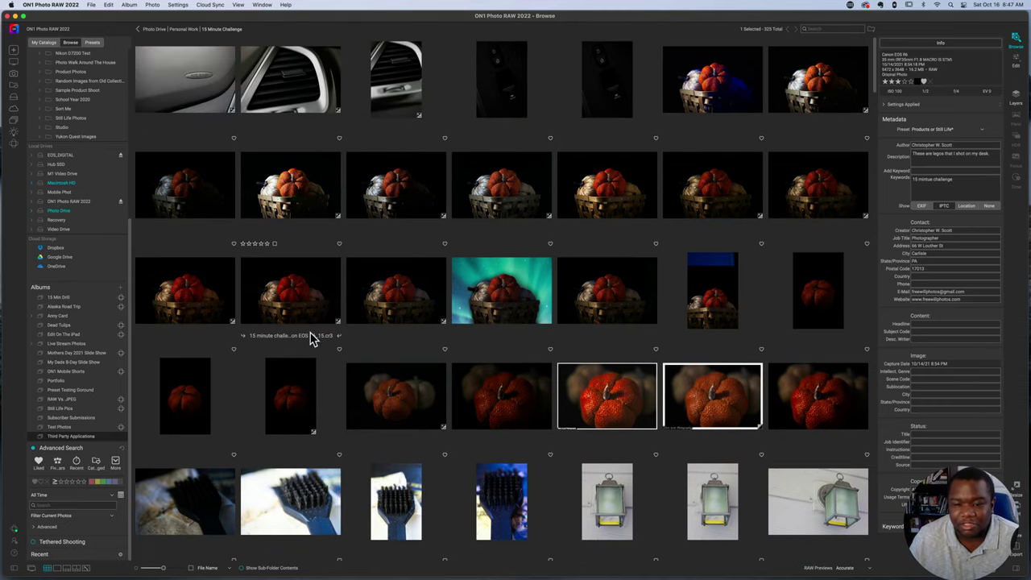
pyautogui.scroll(1, 312, 338)
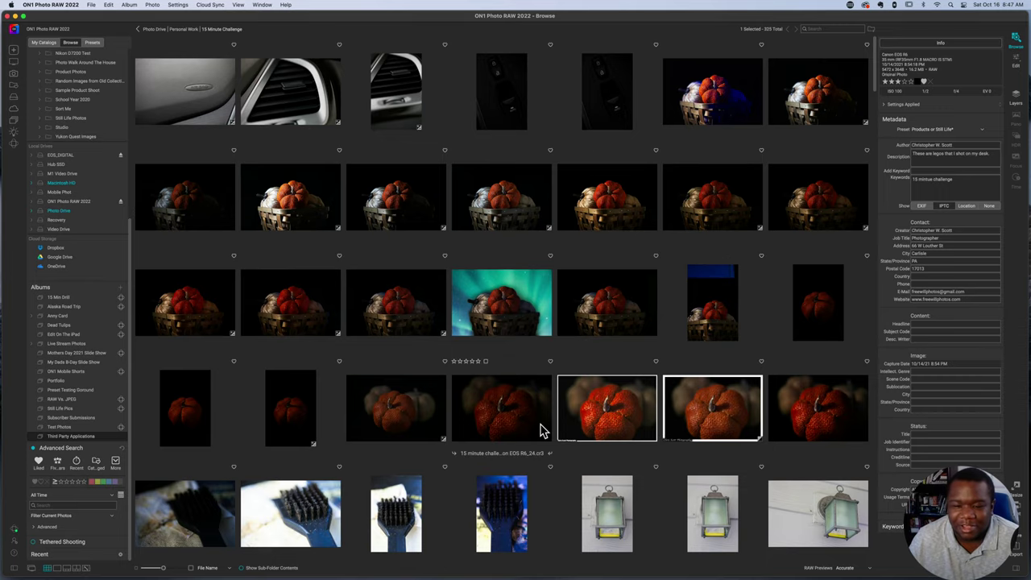
# Look down through the rest of the folder, past the sunglasses, parking meter and leaf photos to the front yard bush shots.
pyautogui.scroll(-4, 498, 421)
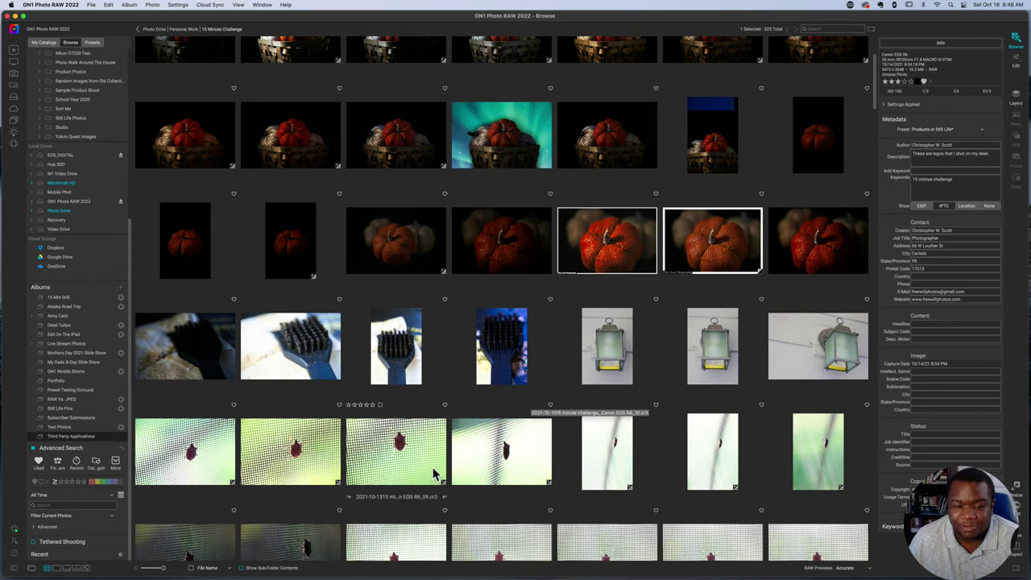
pyautogui.scroll(-1, 455, 476)
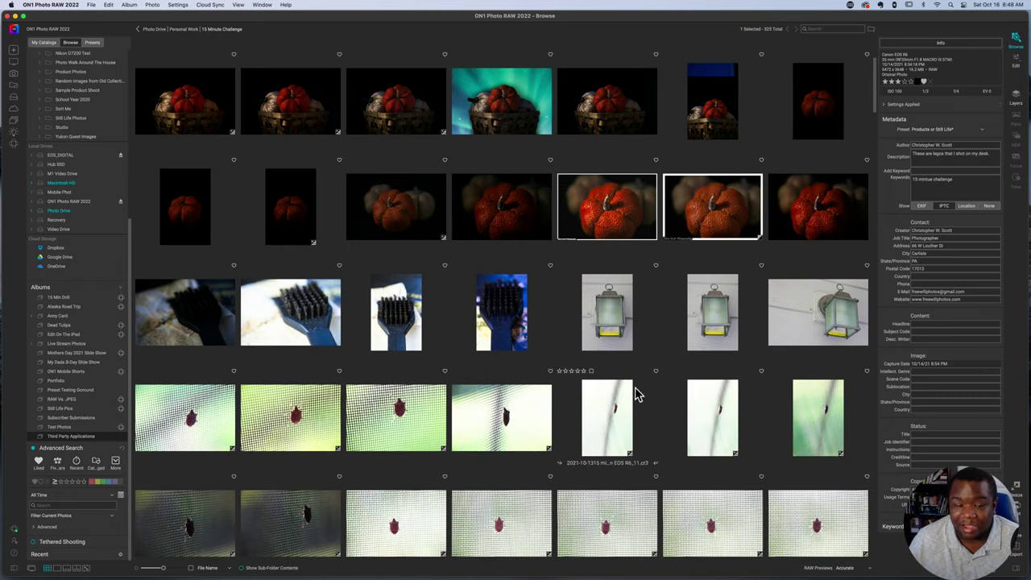
pyautogui.scroll(-1, 614, 400)
pyautogui.scroll(-3, 615, 401)
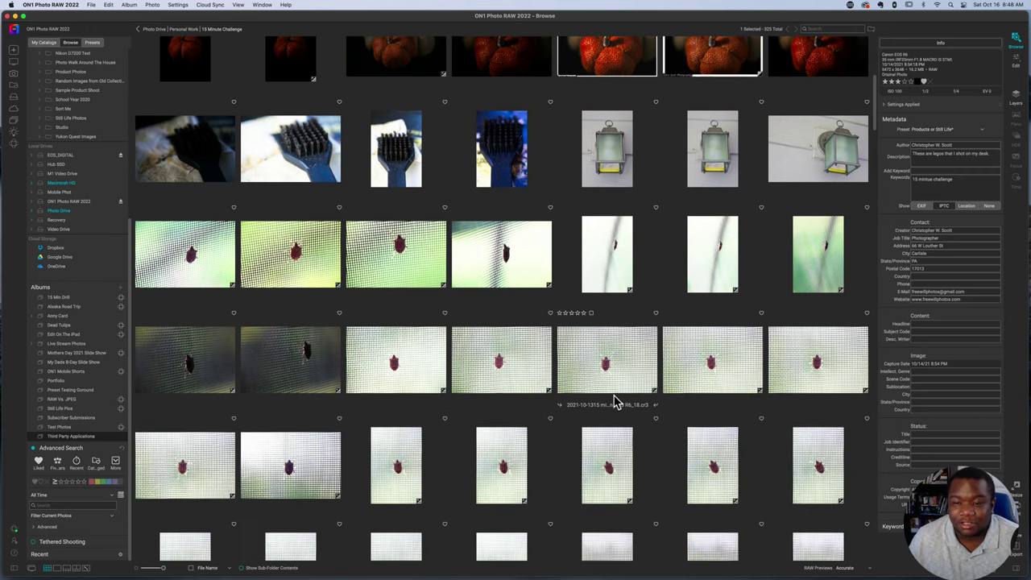
pyautogui.scroll(-10, 615, 400)
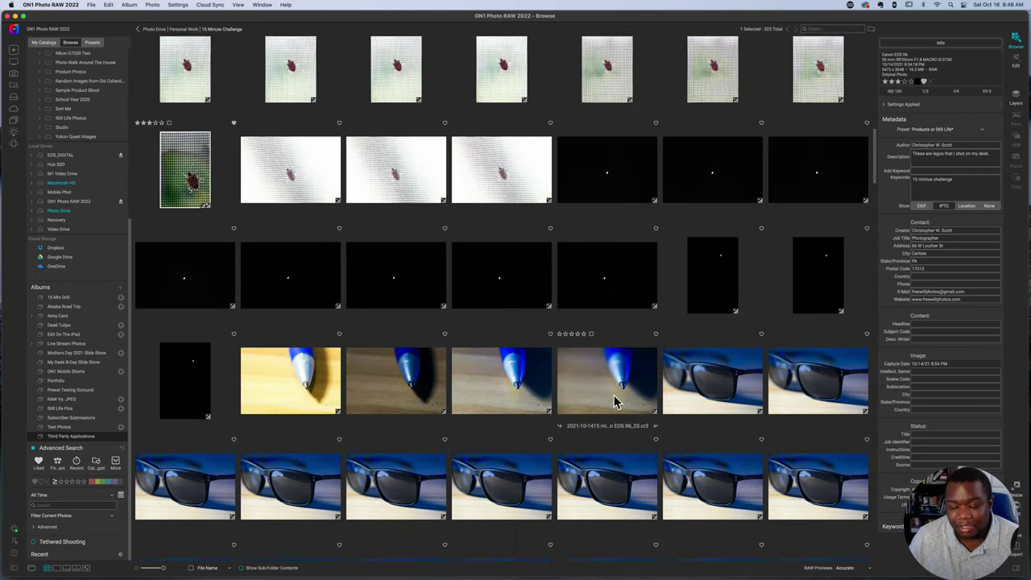
pyautogui.scroll(-7, 615, 401)
pyautogui.scroll(-15, 614, 400)
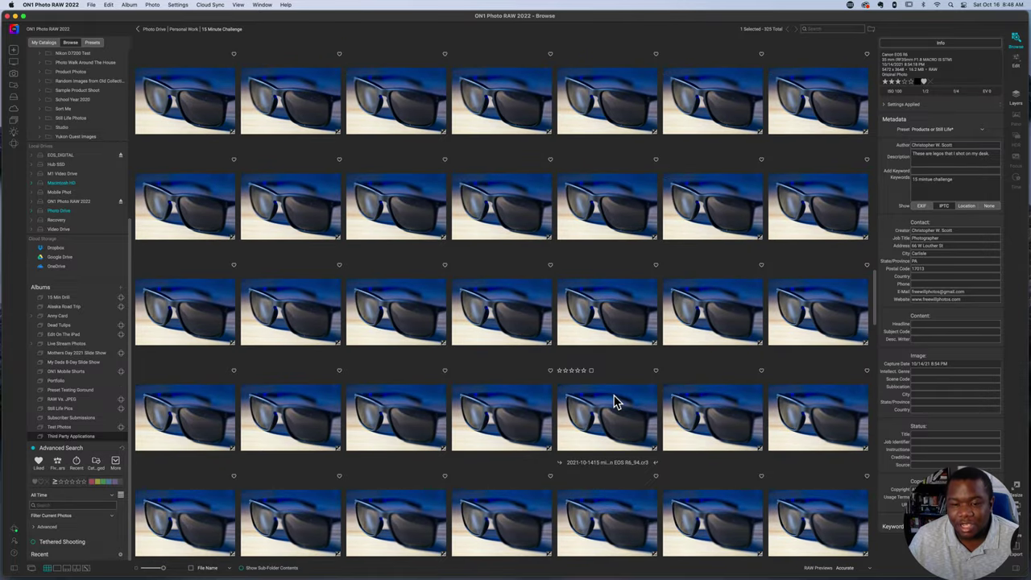
pyautogui.press('3')
pyautogui.scroll(-4, 614, 400)
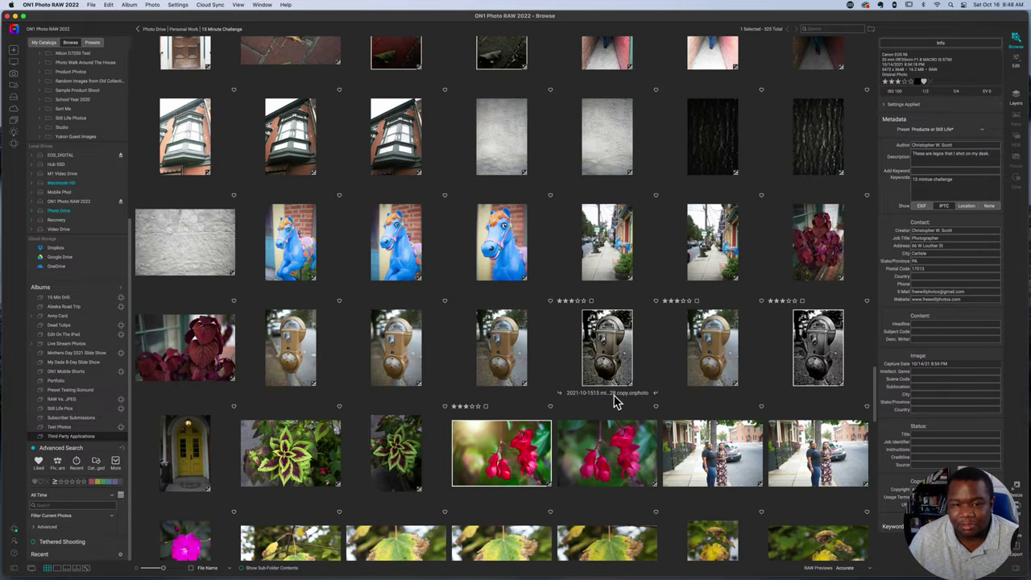
pyautogui.scroll(-2, 615, 401)
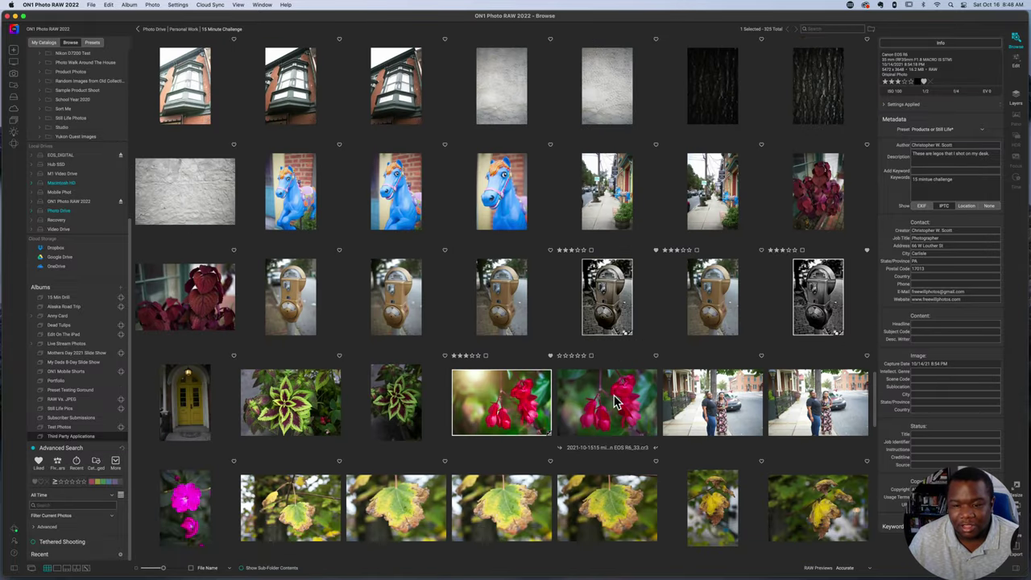
pyautogui.scroll(-2, 615, 400)
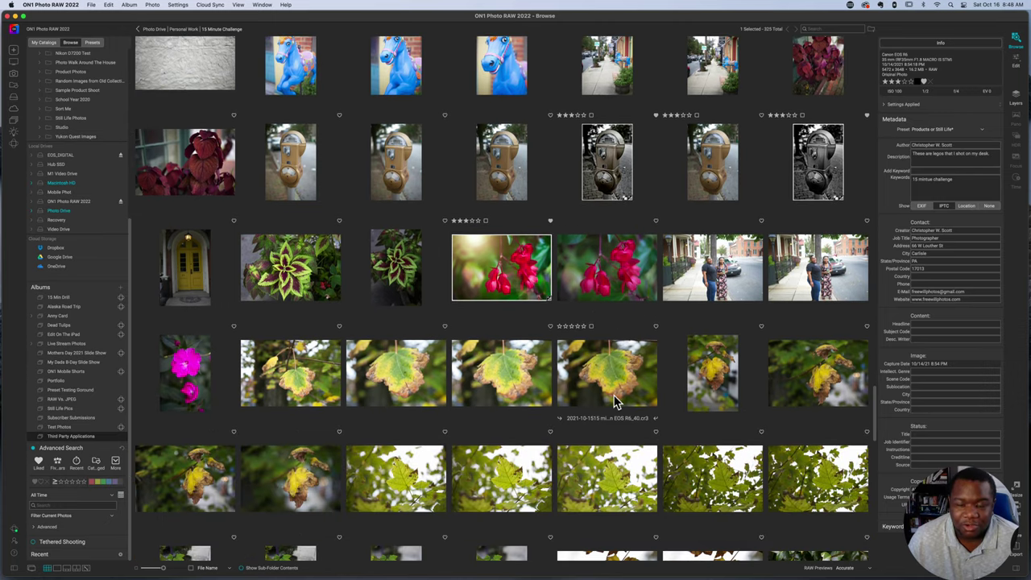
pyautogui.scroll(-10, 614, 400)
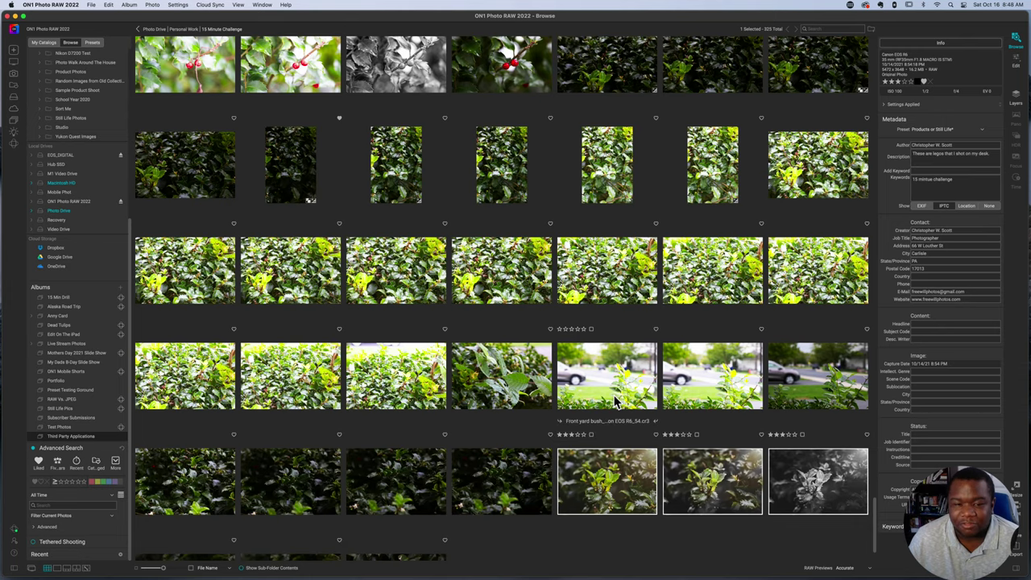
pyautogui.scroll(4, 615, 401)
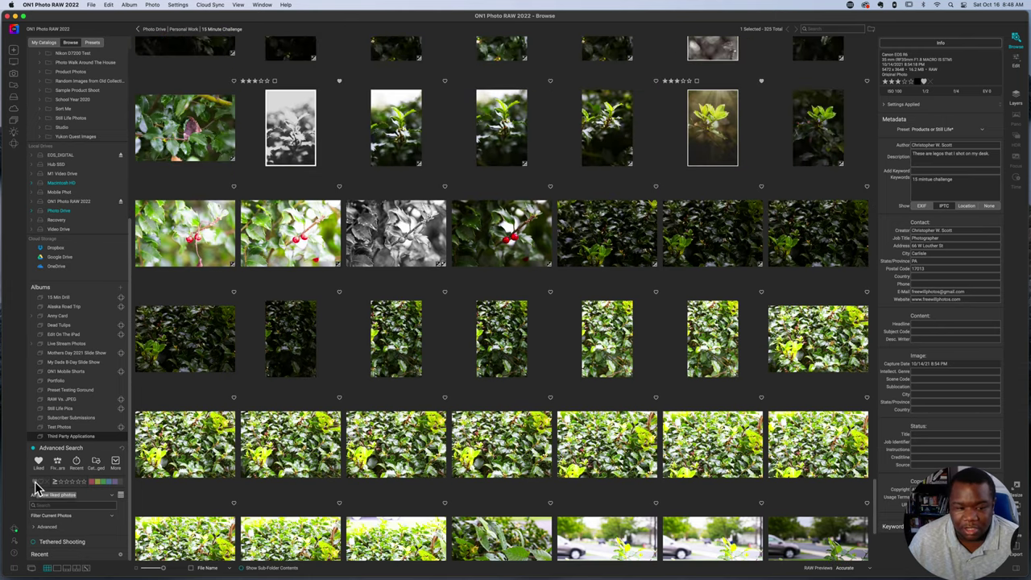
# Filter the folder to liked photos and show the brown-toned front yard bush photo with light rays large above a filmstrip.
pyautogui.click(37, 482)
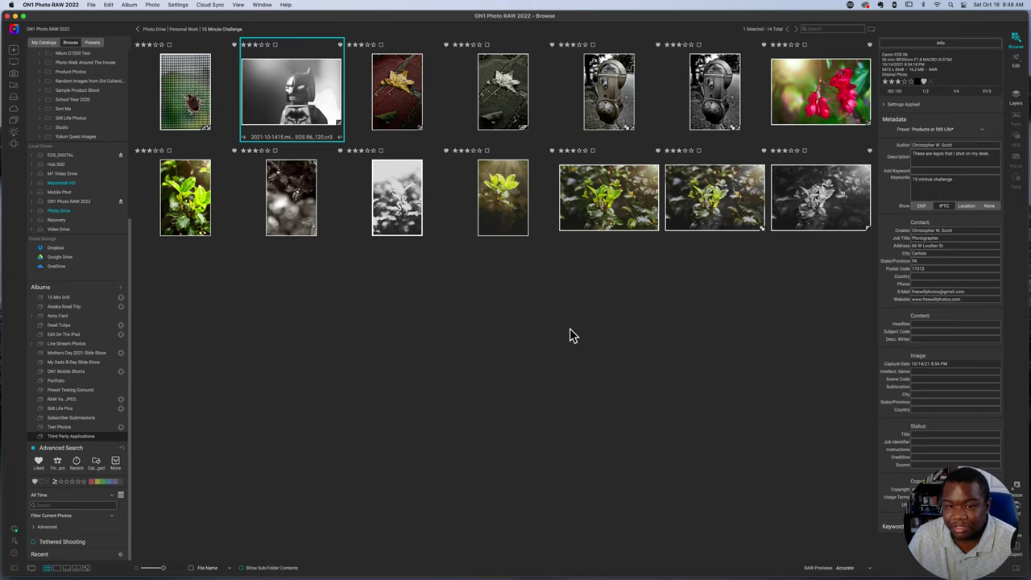
pyautogui.click(497, 201)
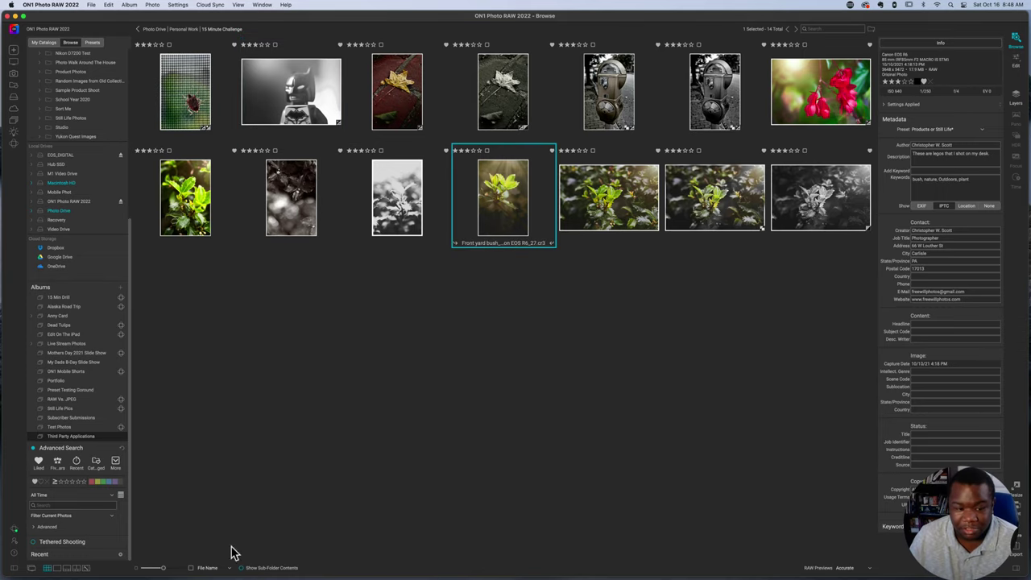
pyautogui.click(68, 569)
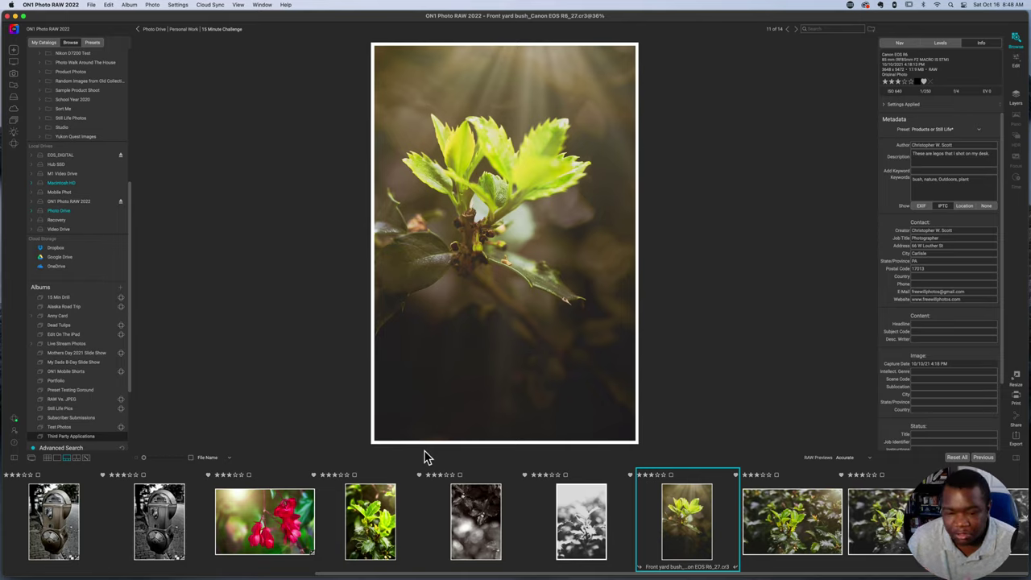
# View the high-key black-and-white bush photo, the dark toned one with small white flowers, and the bright green color one.
pyautogui.click(580, 530)
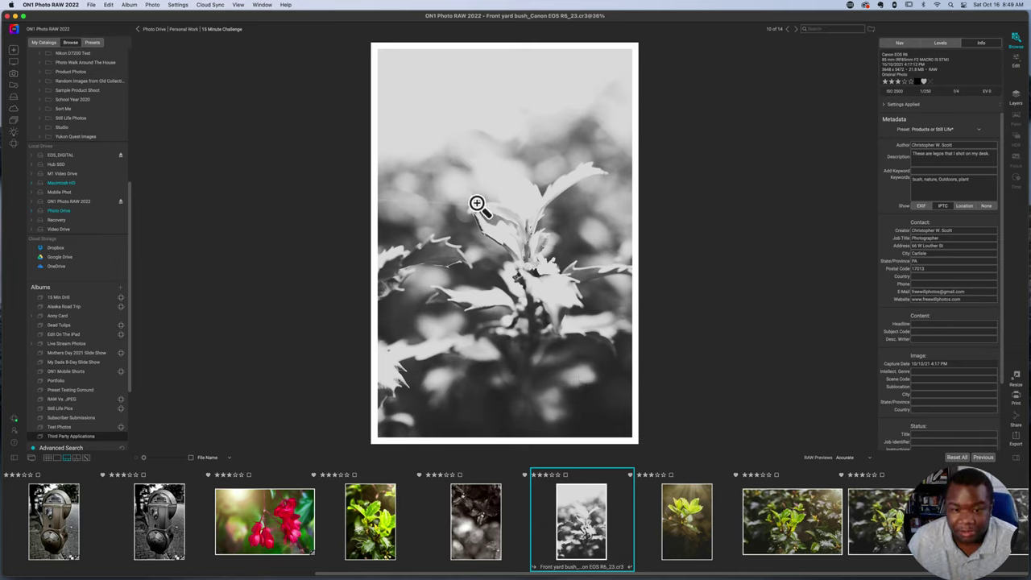
pyautogui.click(482, 532)
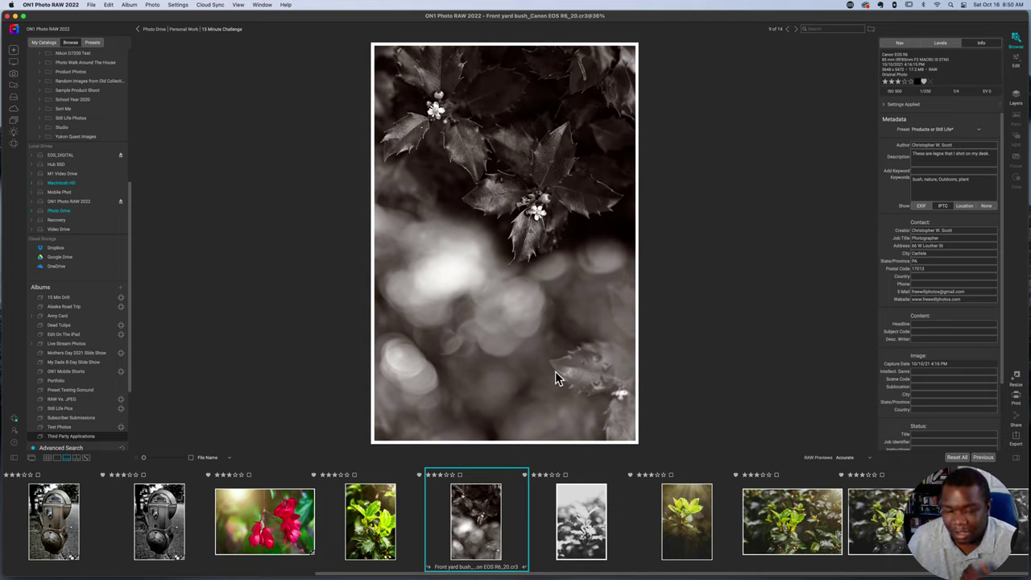
pyautogui.click(371, 532)
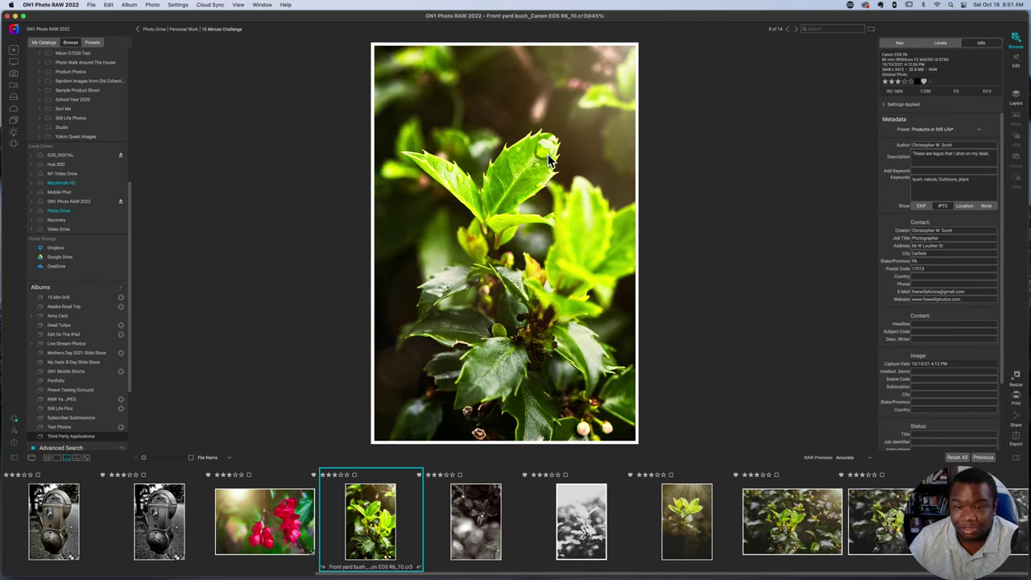
# Open the red flower photo large and rotate it back to landscape orientation.
pyautogui.click(277, 537)
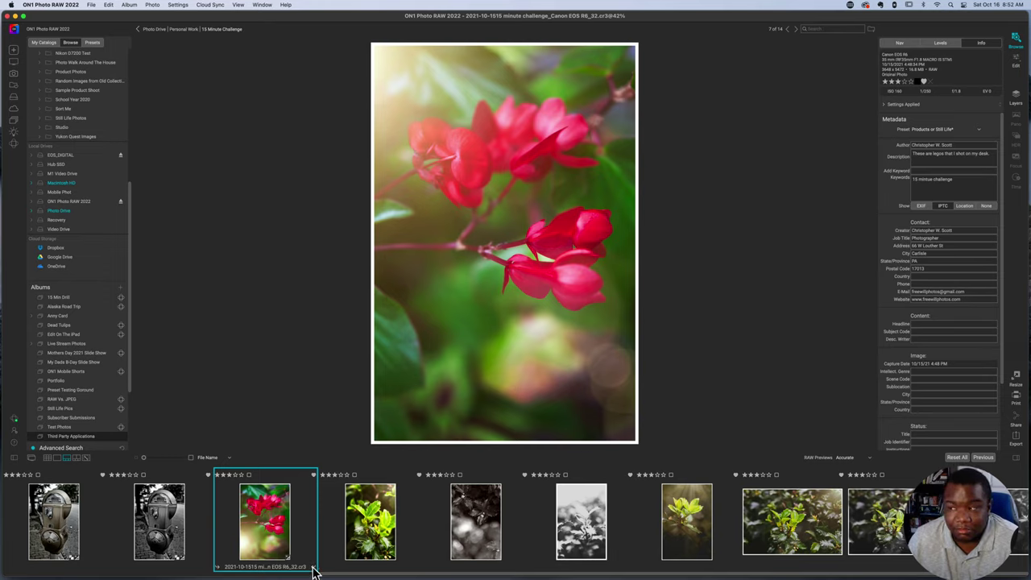
pyautogui.press('super+bracketright')
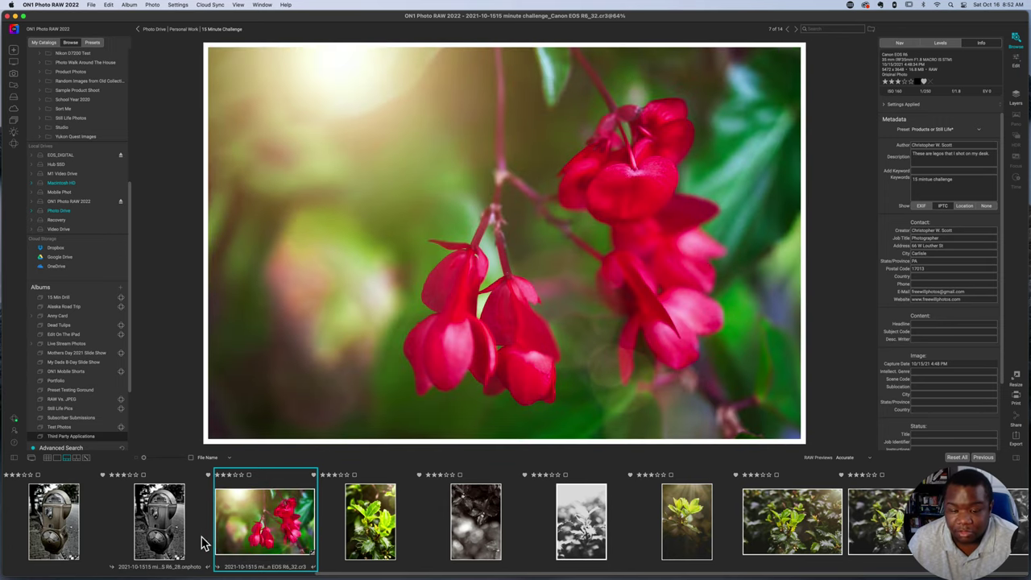
# Compare the black-and-white and color versions of the fallen leaf photo, and open the stink bug photo large.
pyautogui.hscroll(-5, 203, 544)
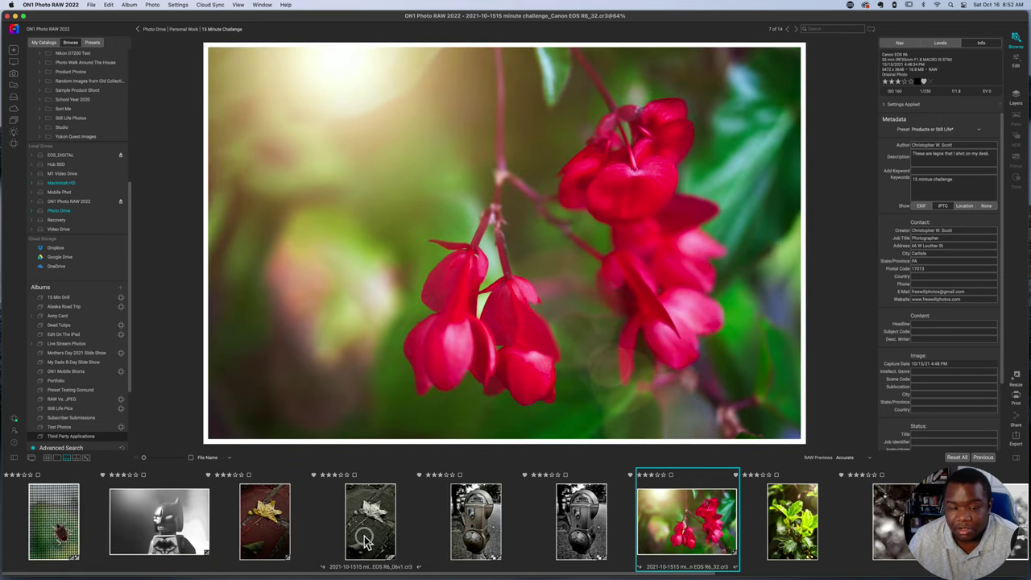
pyautogui.click(366, 542)
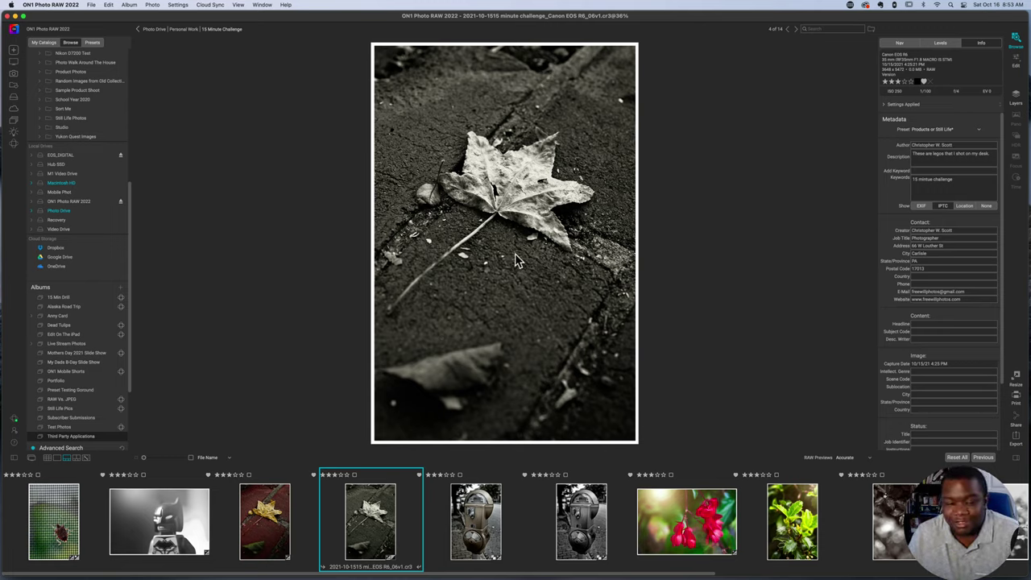
pyautogui.click(256, 515)
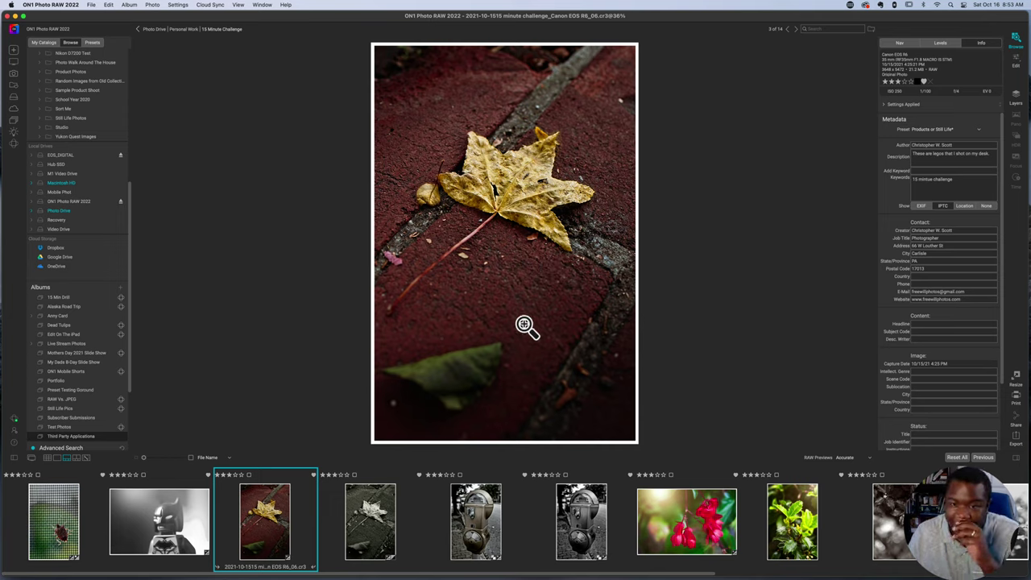
pyautogui.click(374, 532)
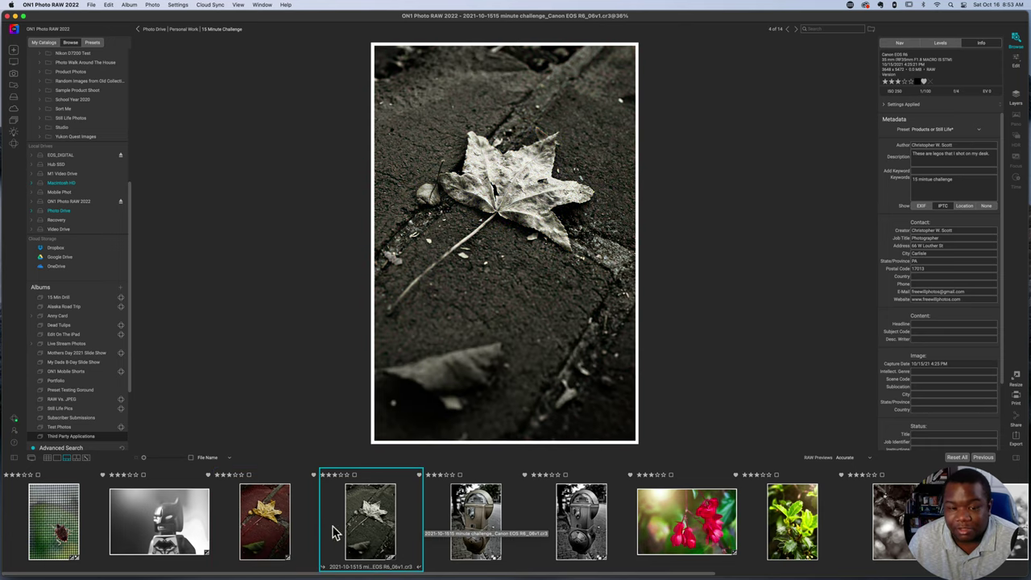
pyautogui.click(281, 525)
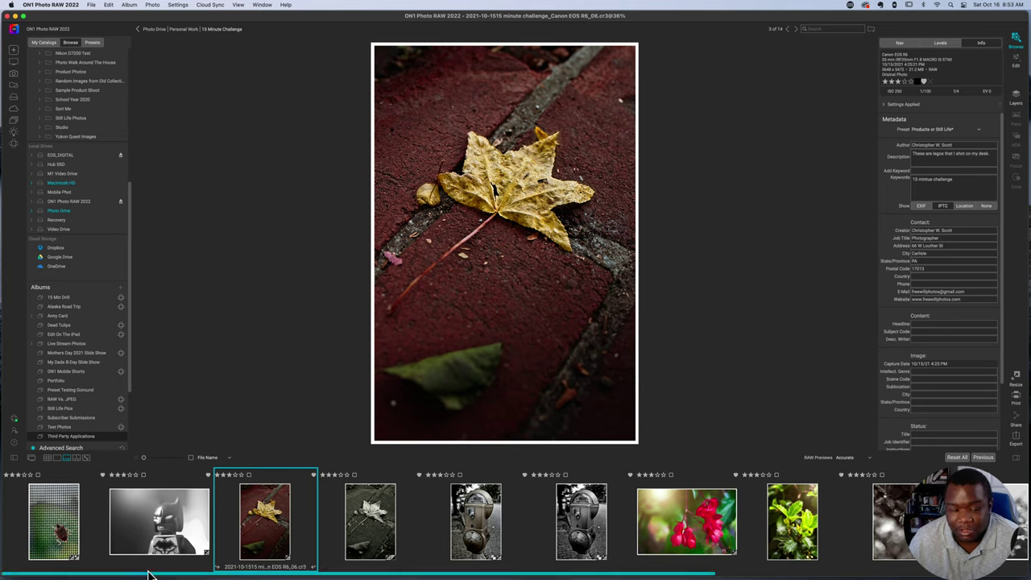
pyautogui.click(71, 532)
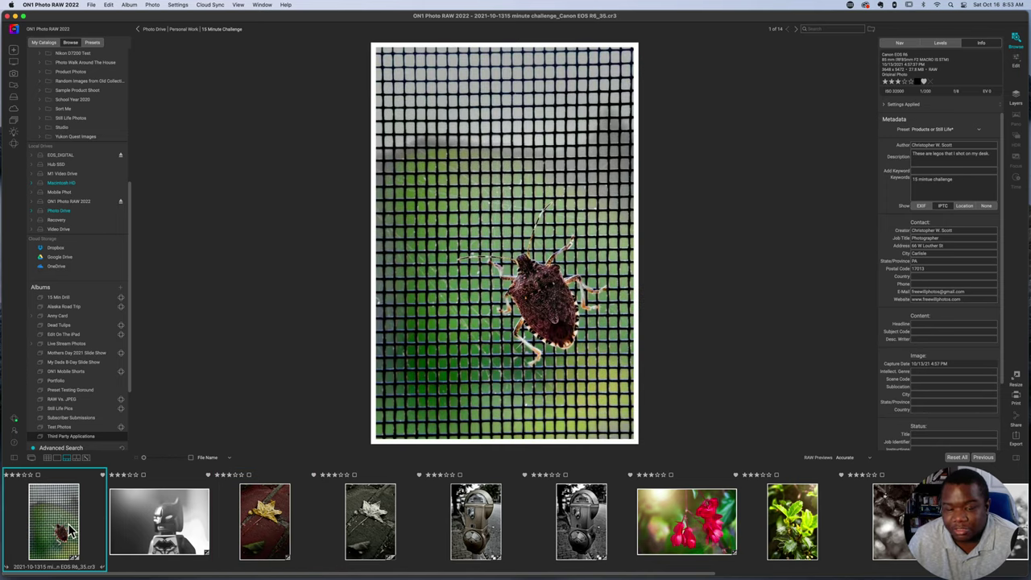